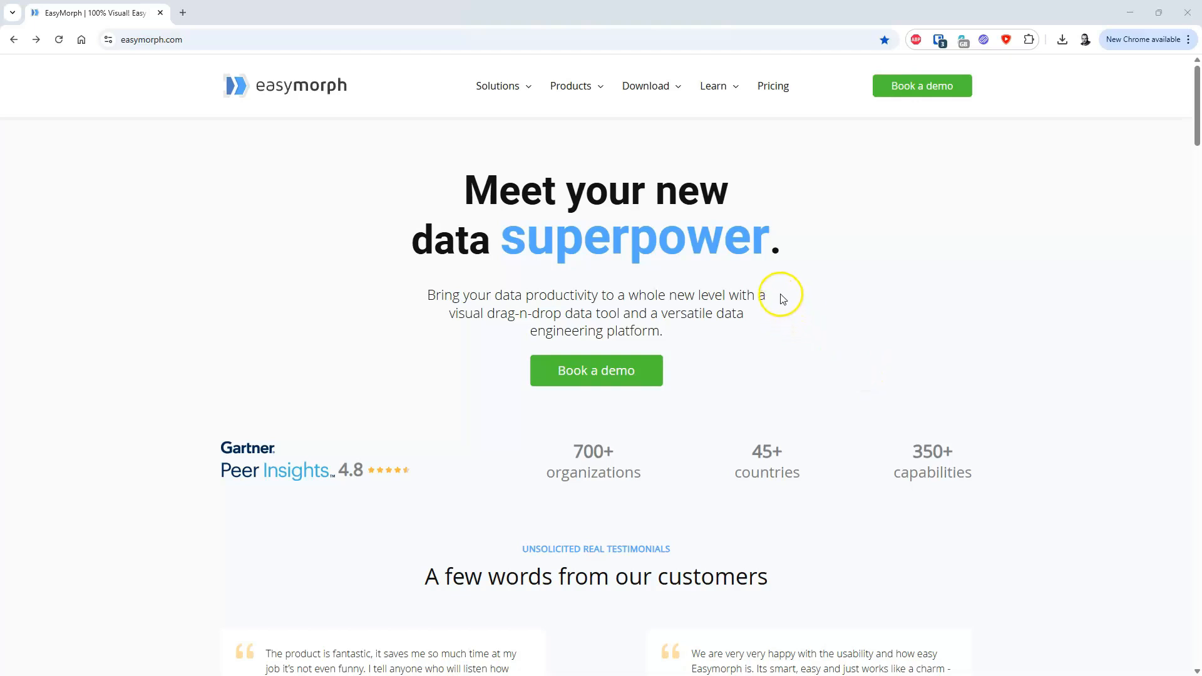
# Open EasyMorph's community forum, search for "data quality toolkit" and open the article The EasyMorph Data Quality Toolkit (and data contracts).
pyautogui.moveTo(730, 88)
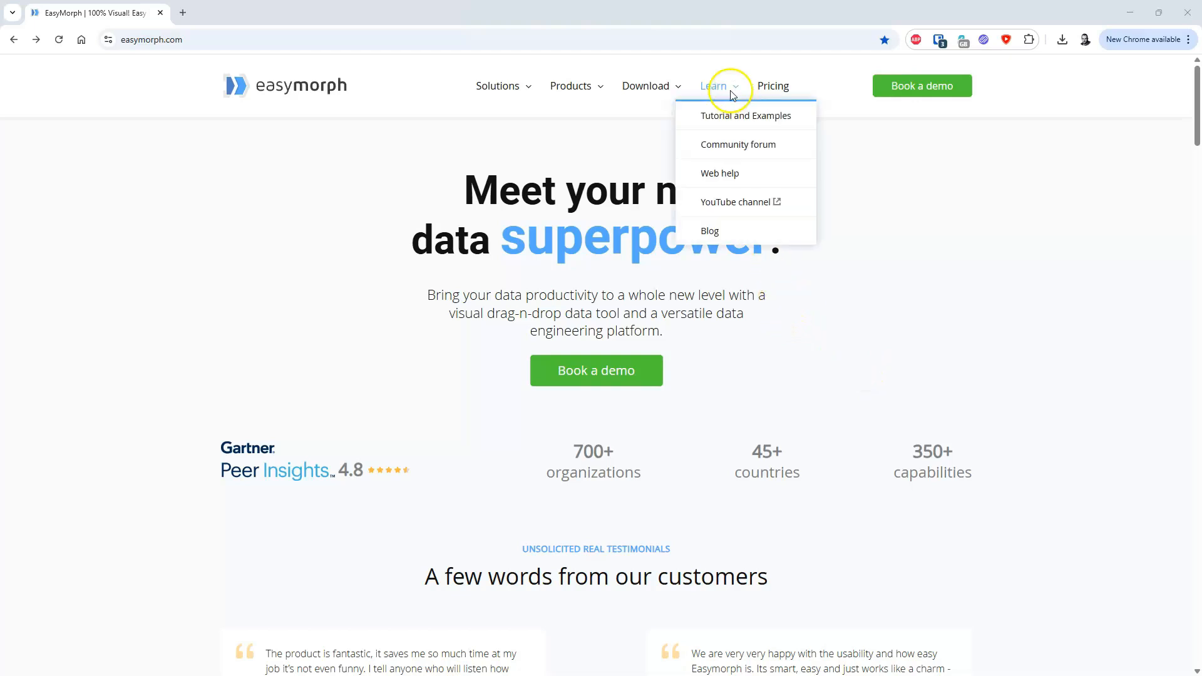
pyautogui.click(787, 153)
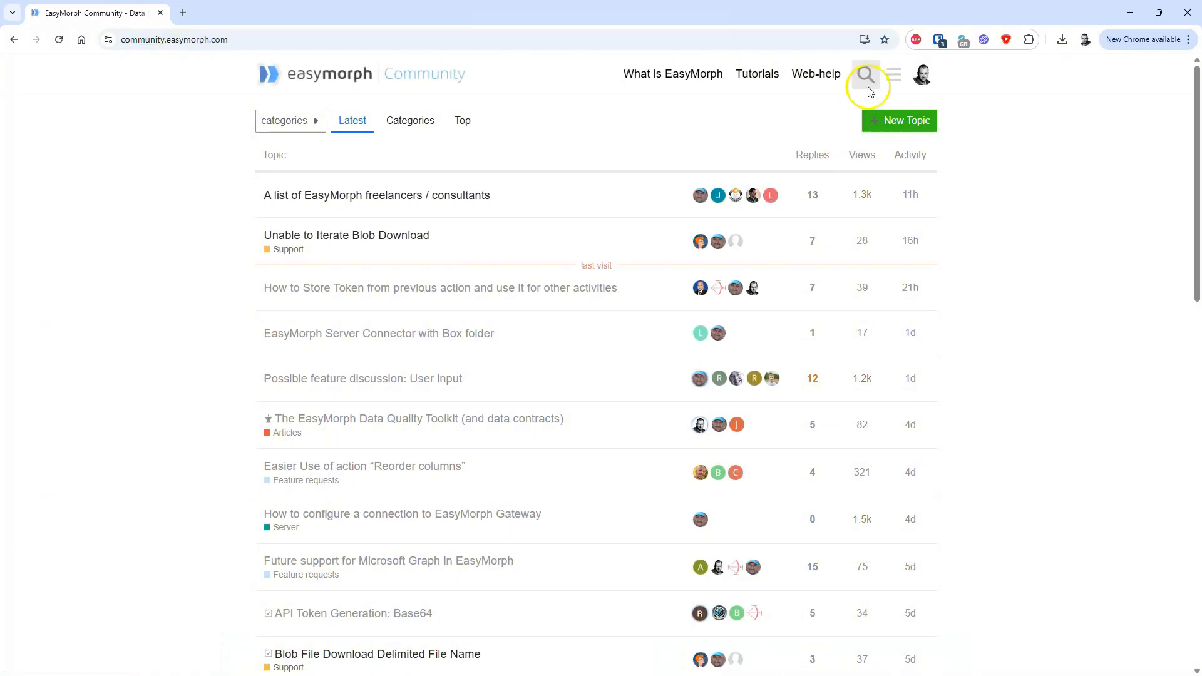
pyautogui.click(868, 78)
pyautogui.write('dat')
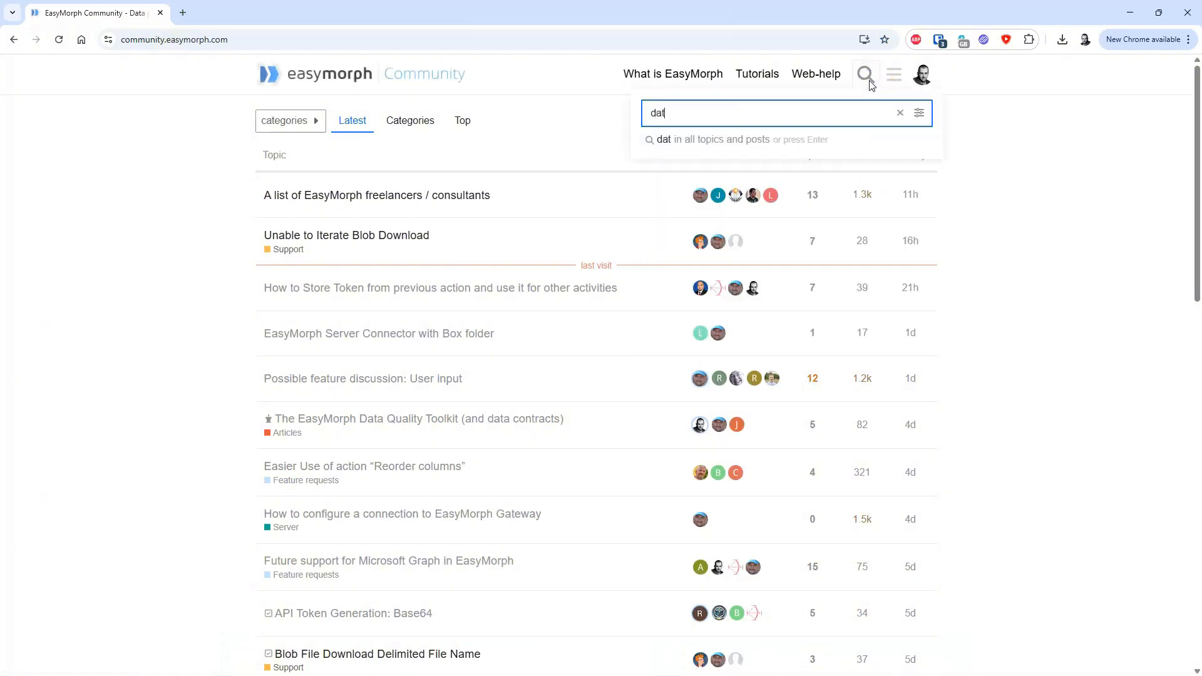
pyautogui.write('a quality ')
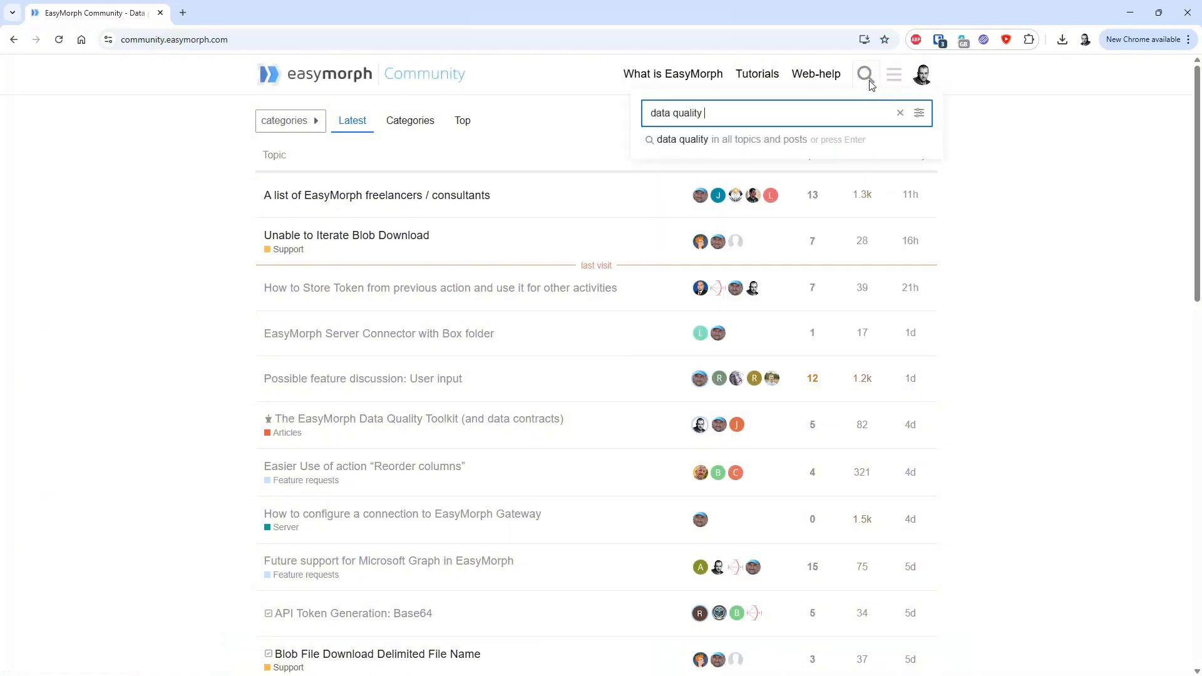
pyautogui.write('toolkit')
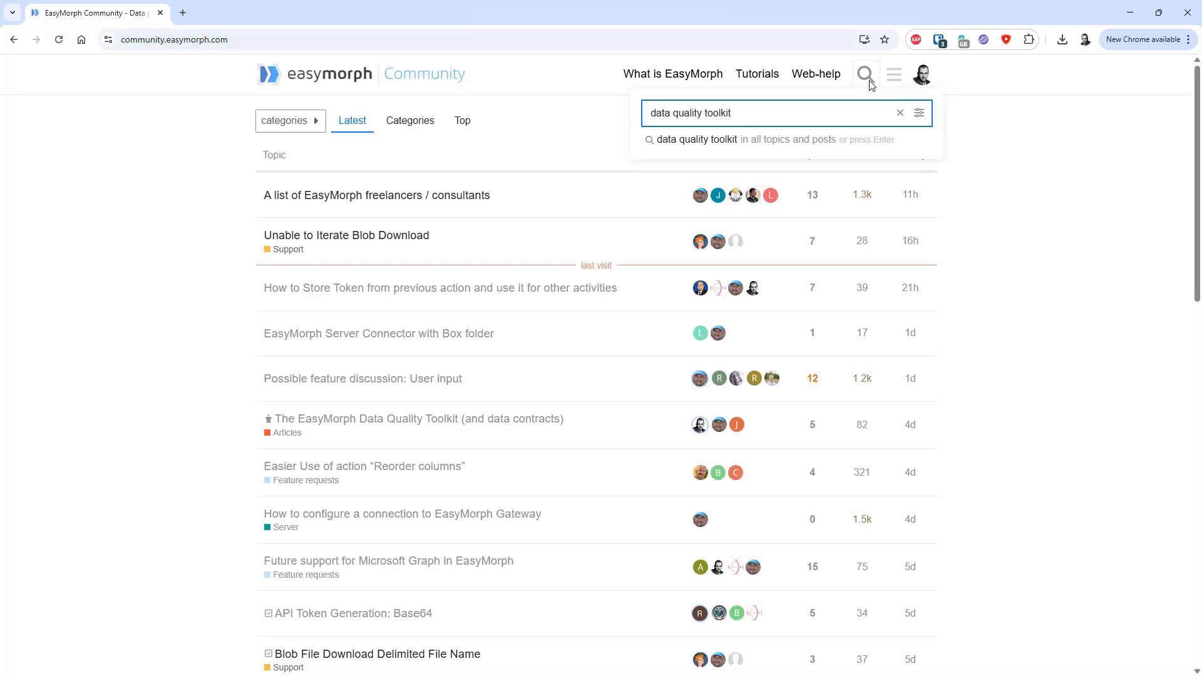
pyautogui.click(703, 141)
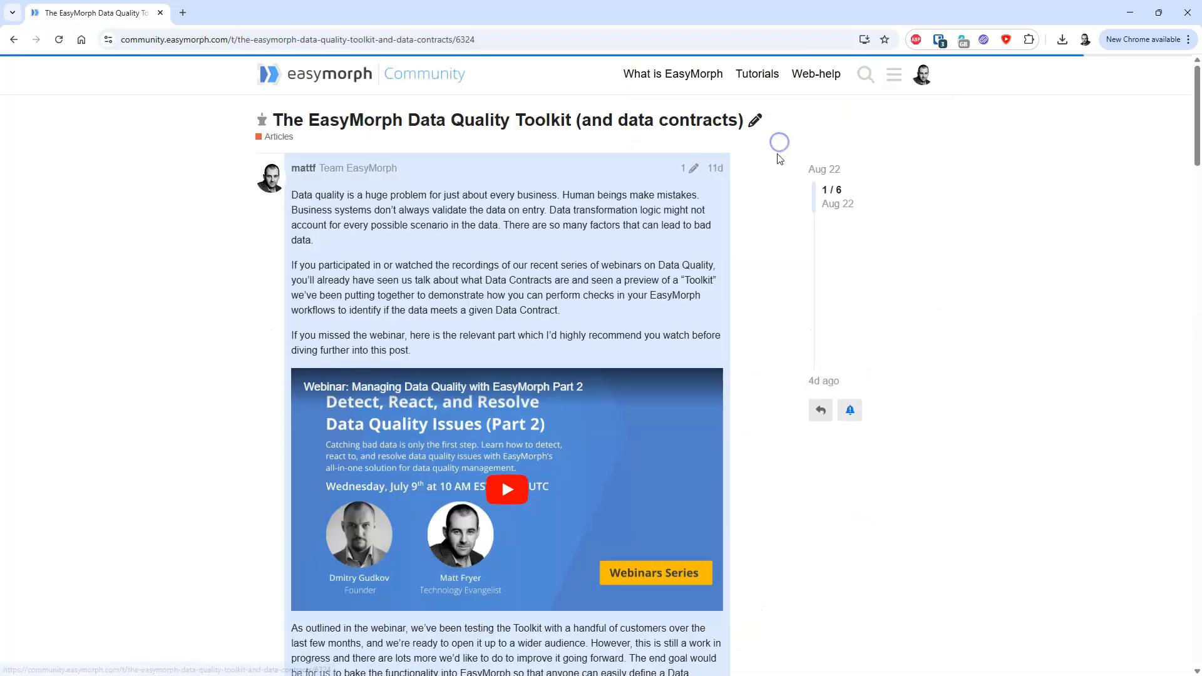
# Download EM Data Quality Toolkit v0.4-Beta.zip from the forum article and open the downloaded archive.
pyautogui.scroll(-7, 687, 307)
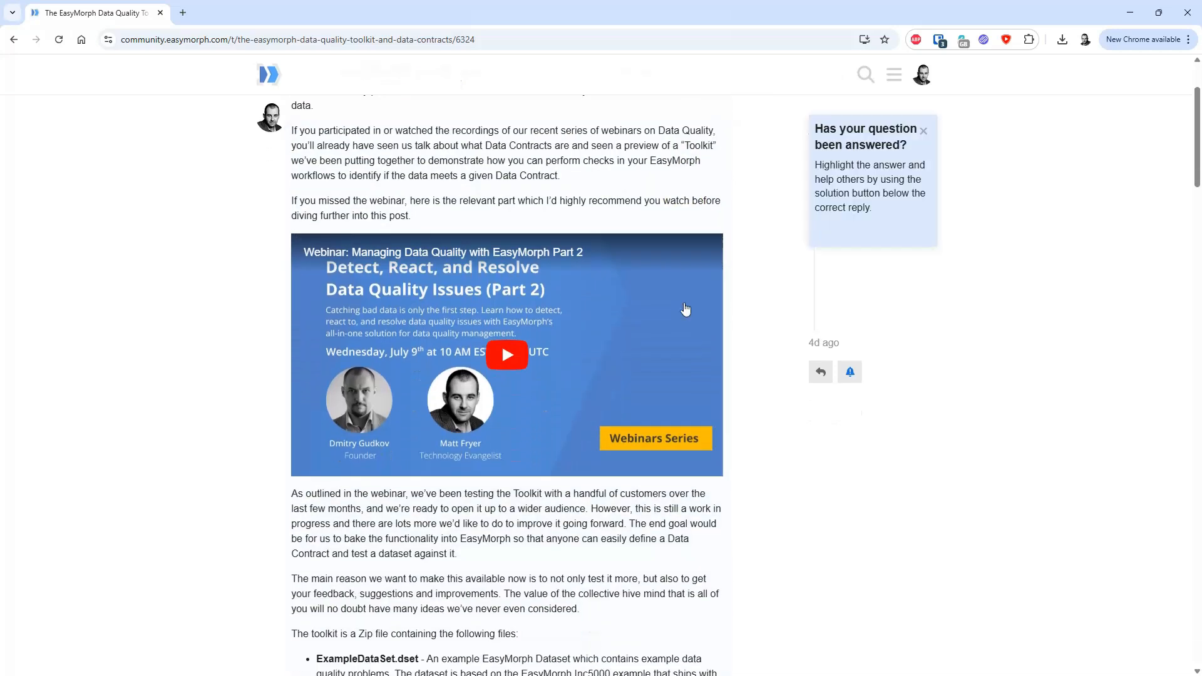
pyautogui.scroll(-2, 687, 307)
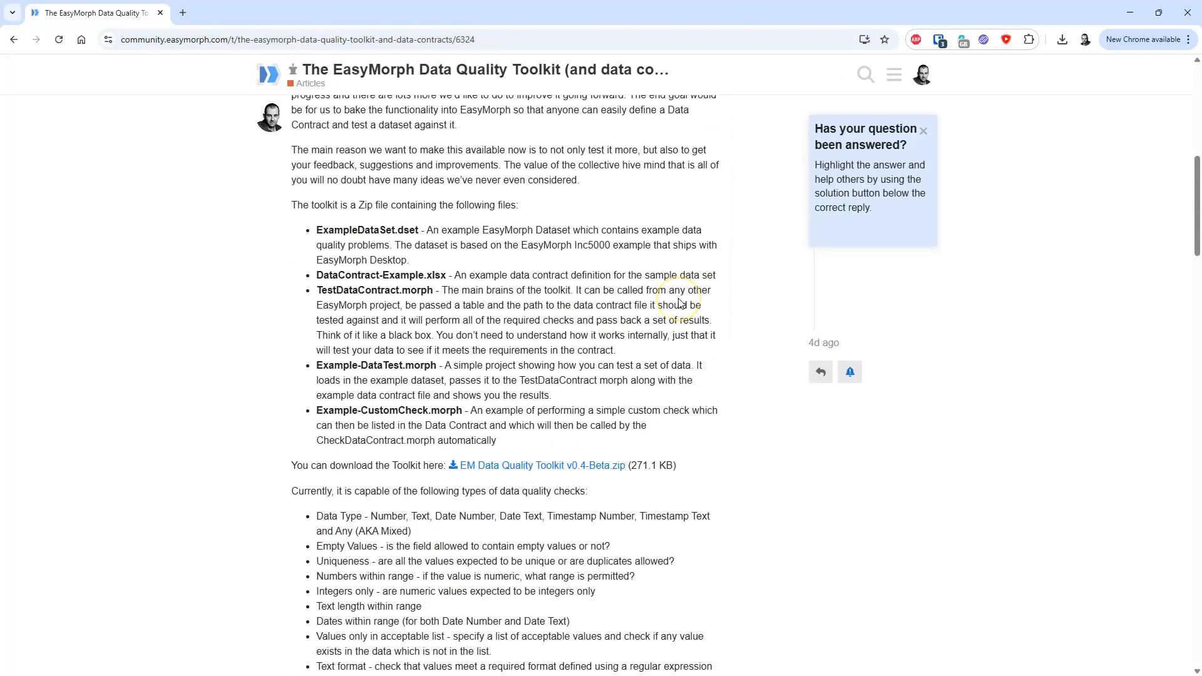
pyautogui.scroll(-2, 679, 303)
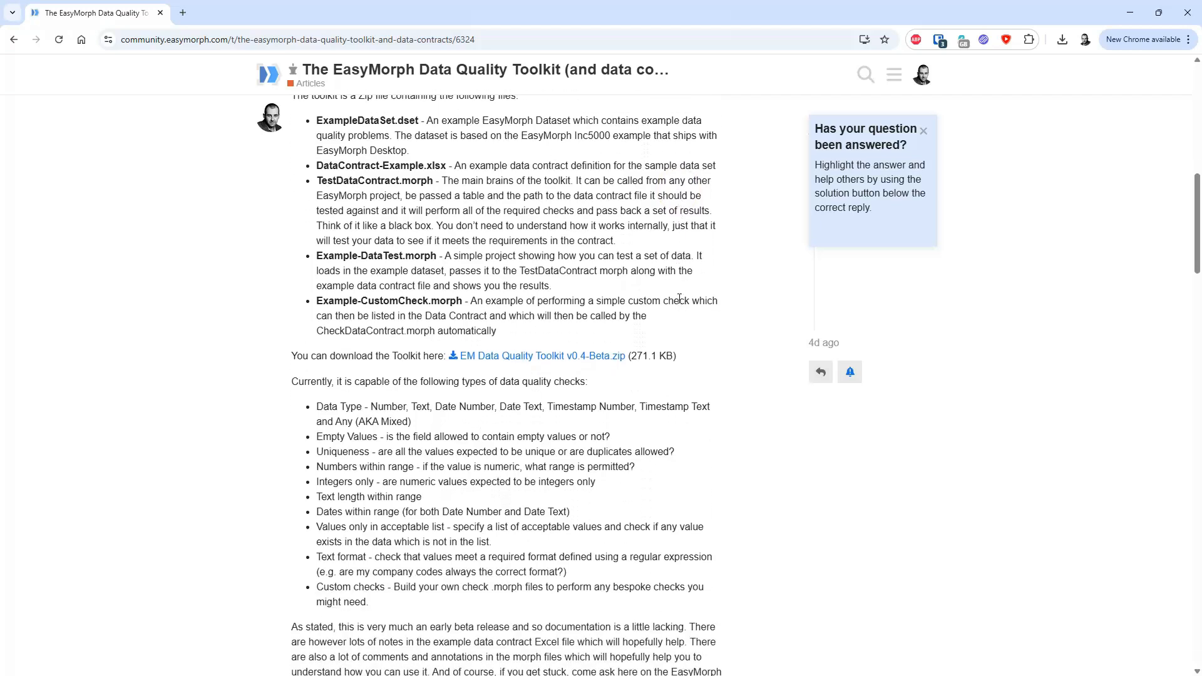
pyautogui.scroll(-1, 679, 300)
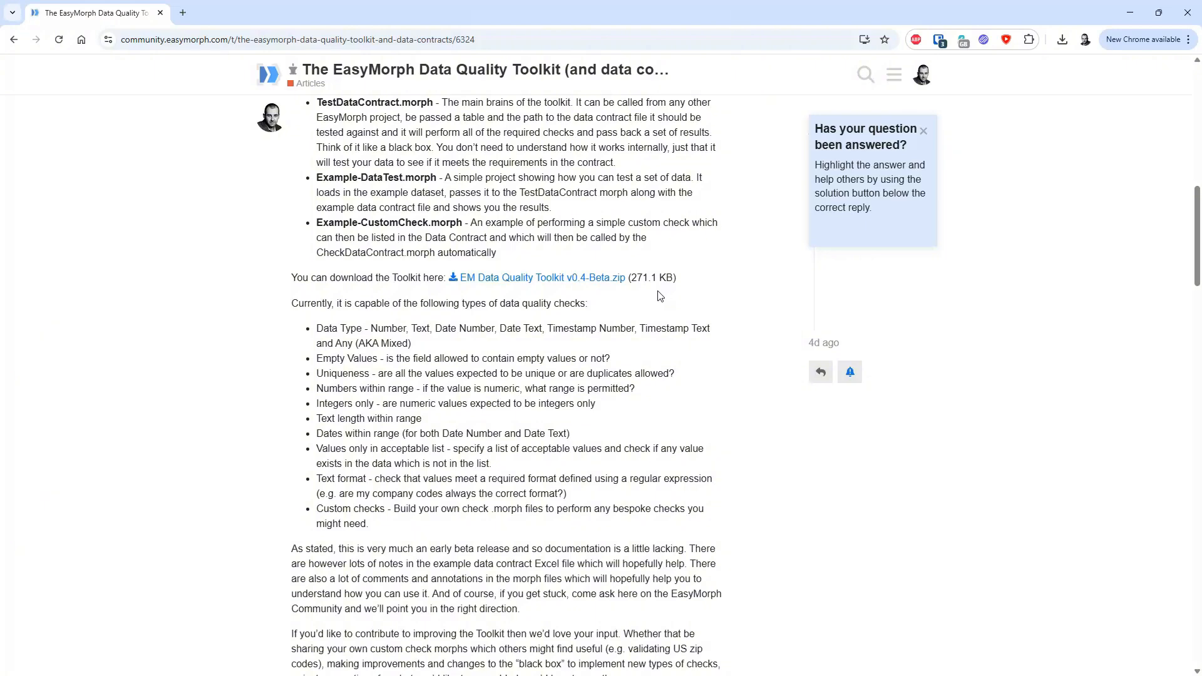
pyautogui.click(601, 280)
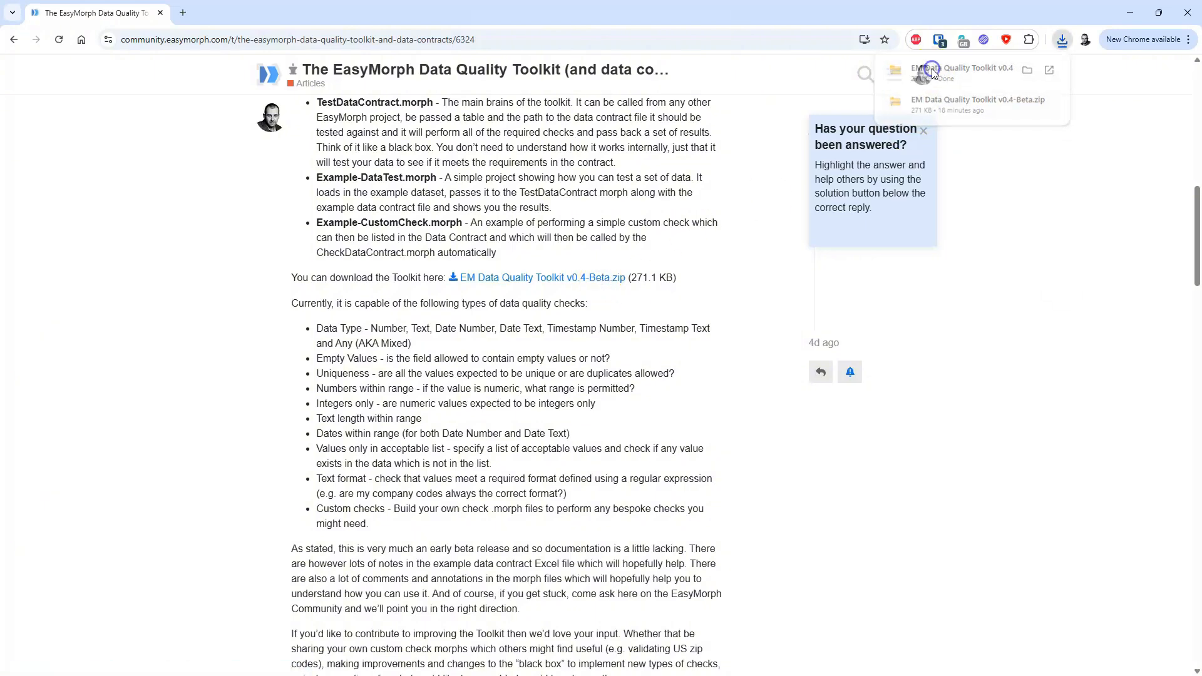
pyautogui.click(928, 73)
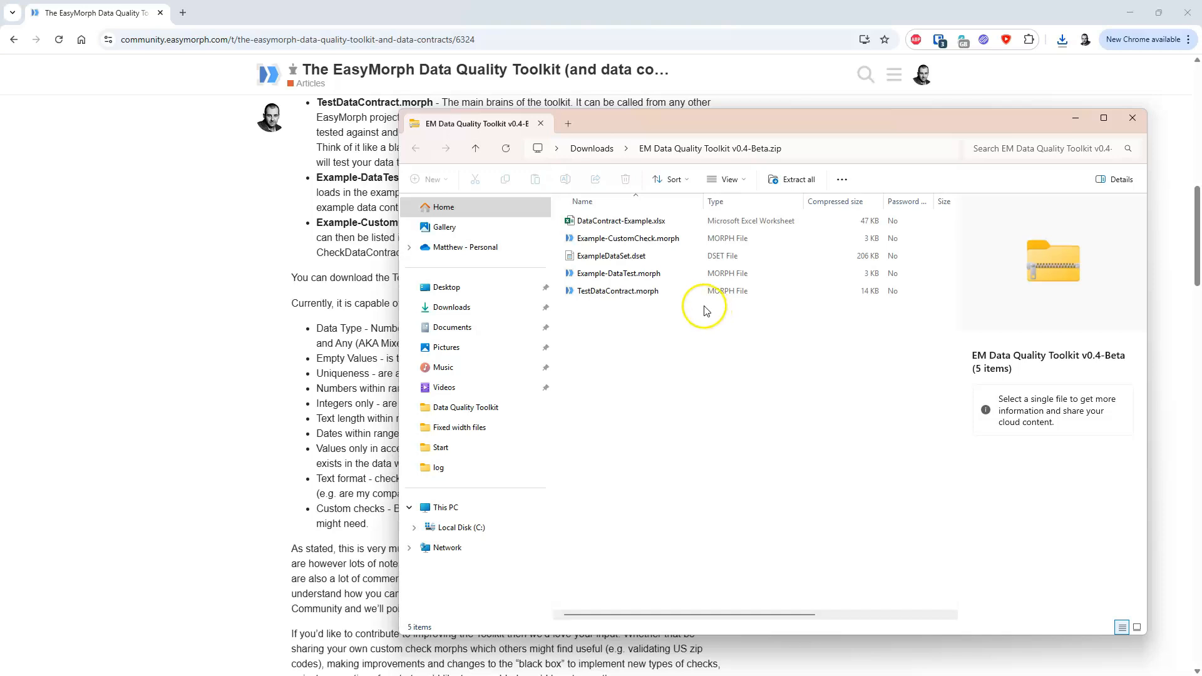
# Examine the toolkit archive's files: the example data contract, custom check, example dataset, data test project and TestDataContract.morph.
pyautogui.click(640, 226)
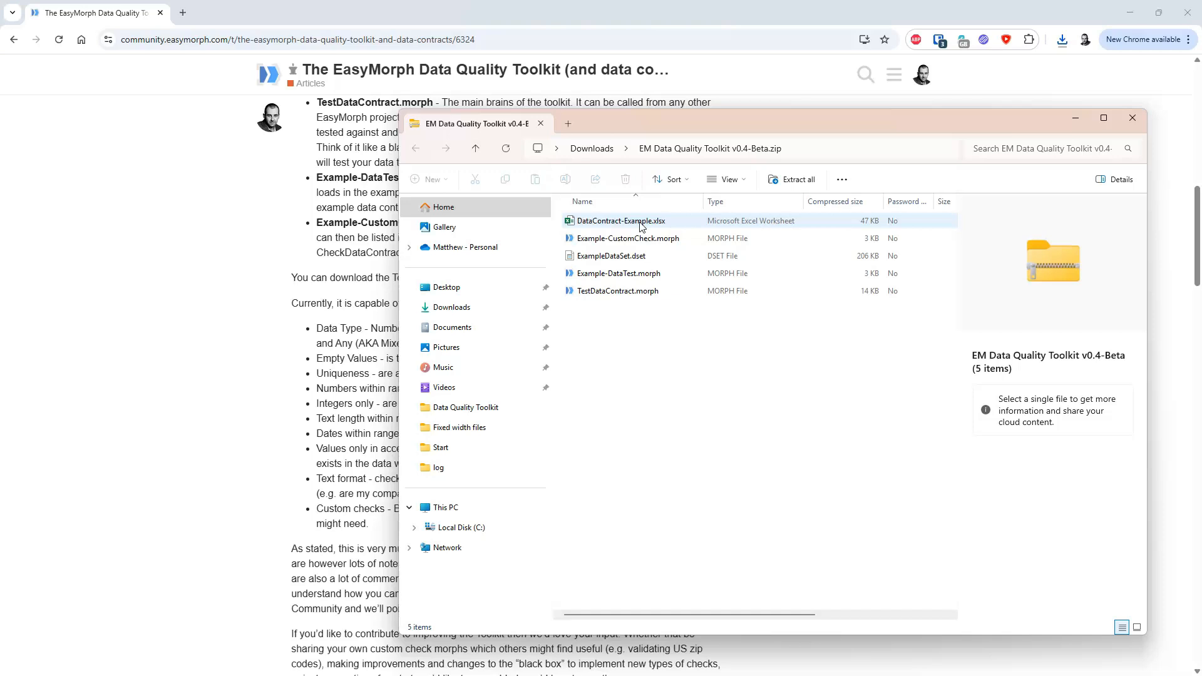
pyautogui.click(644, 298)
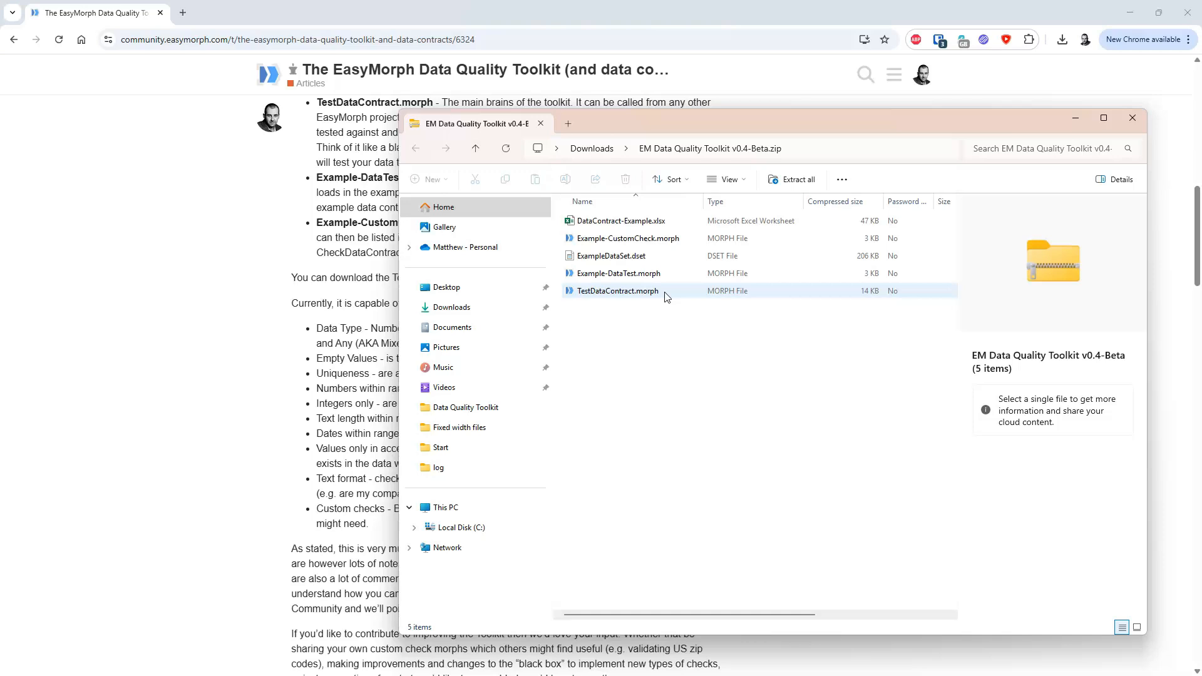
pyautogui.click(674, 226)
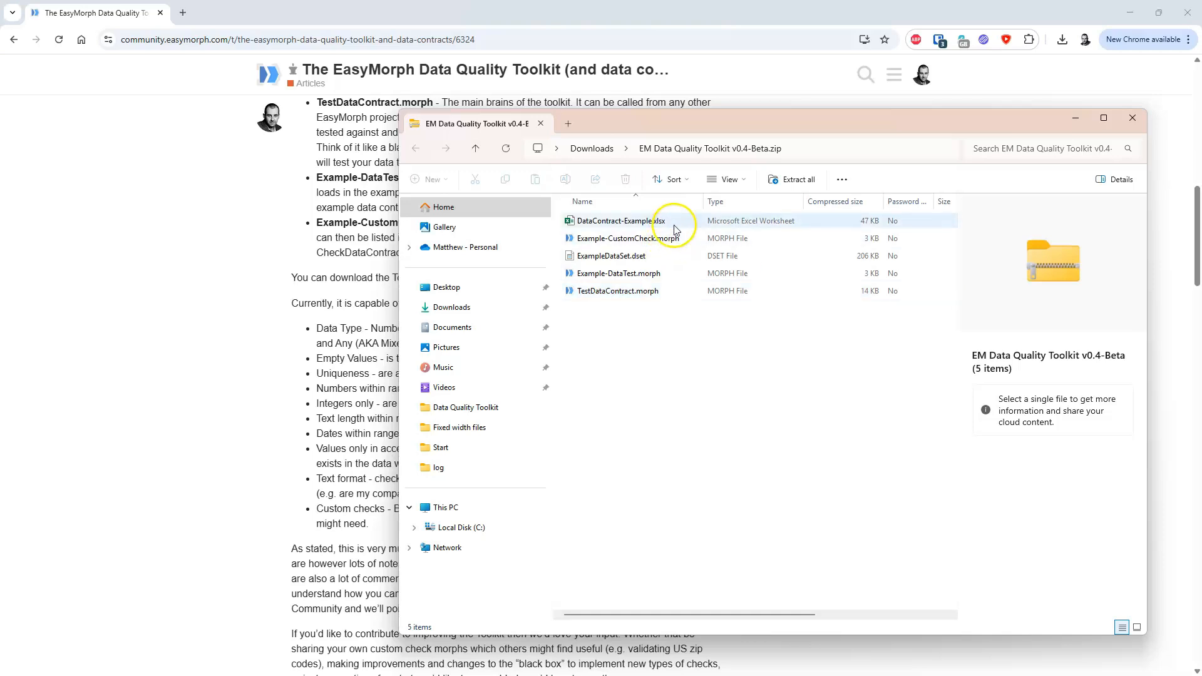
pyautogui.click(664, 292)
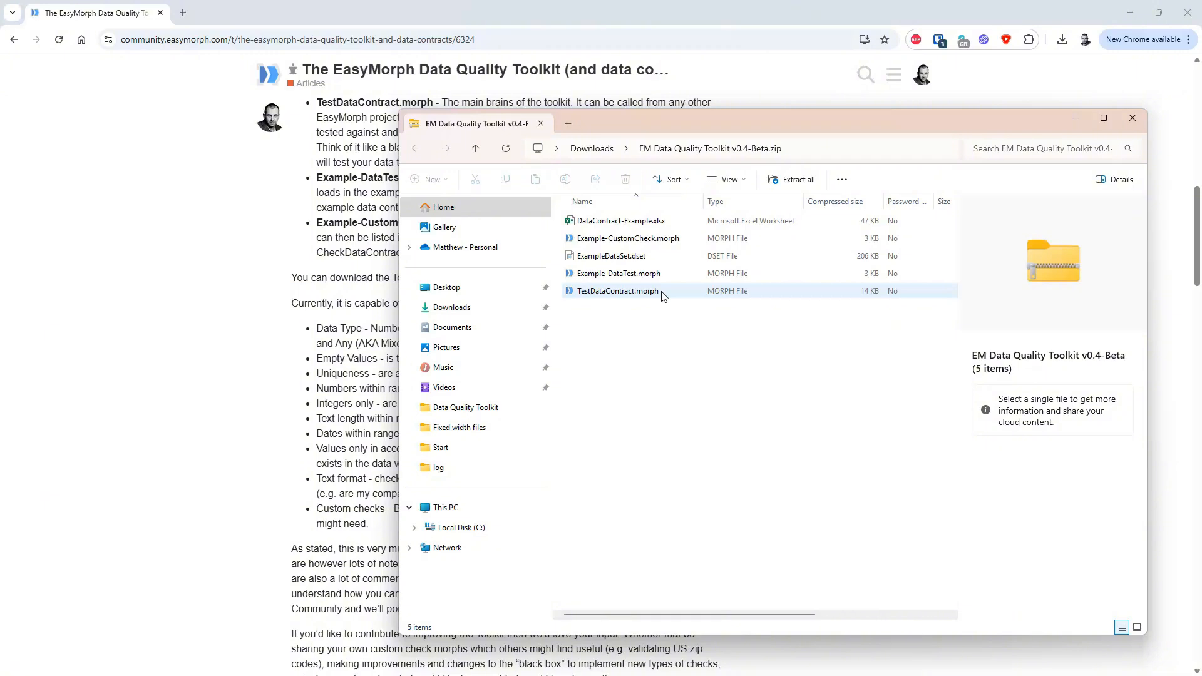
pyautogui.click(672, 224)
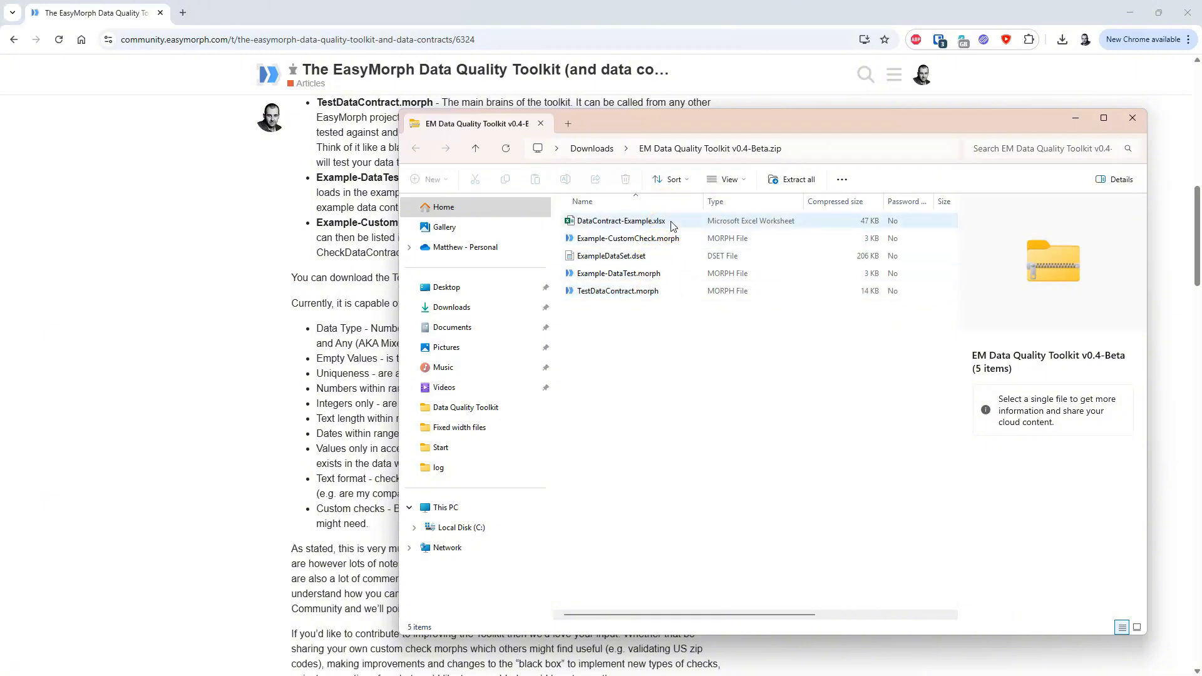
pyautogui.click(674, 292)
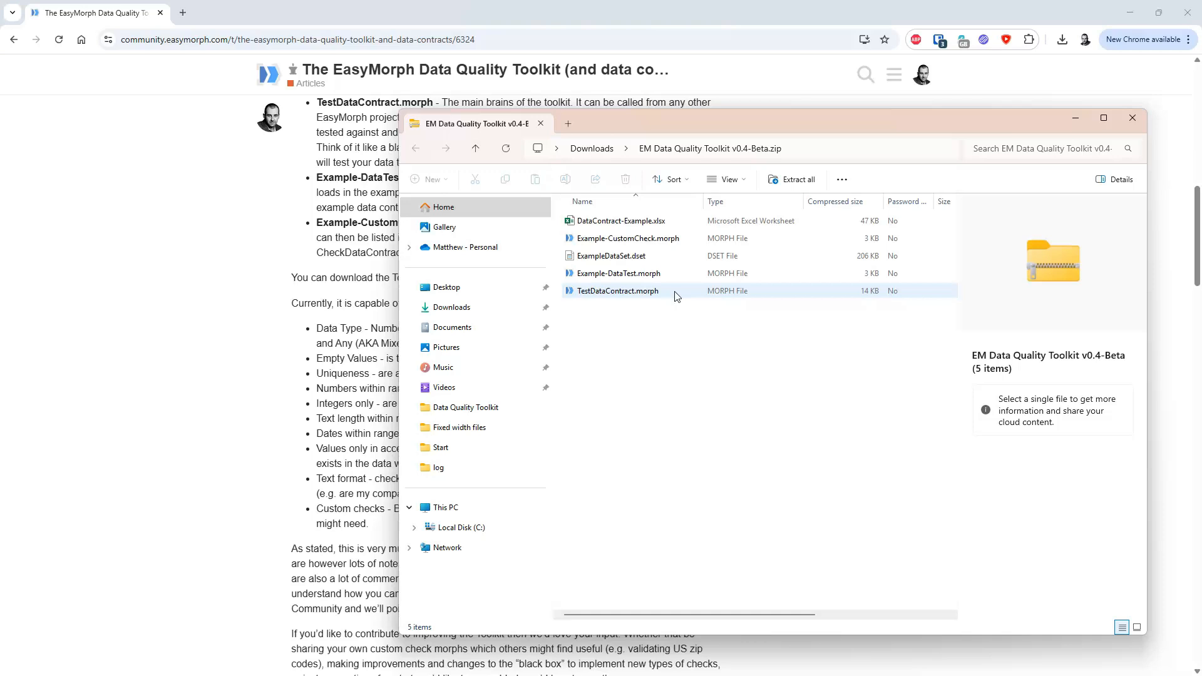
pyautogui.click(684, 223)
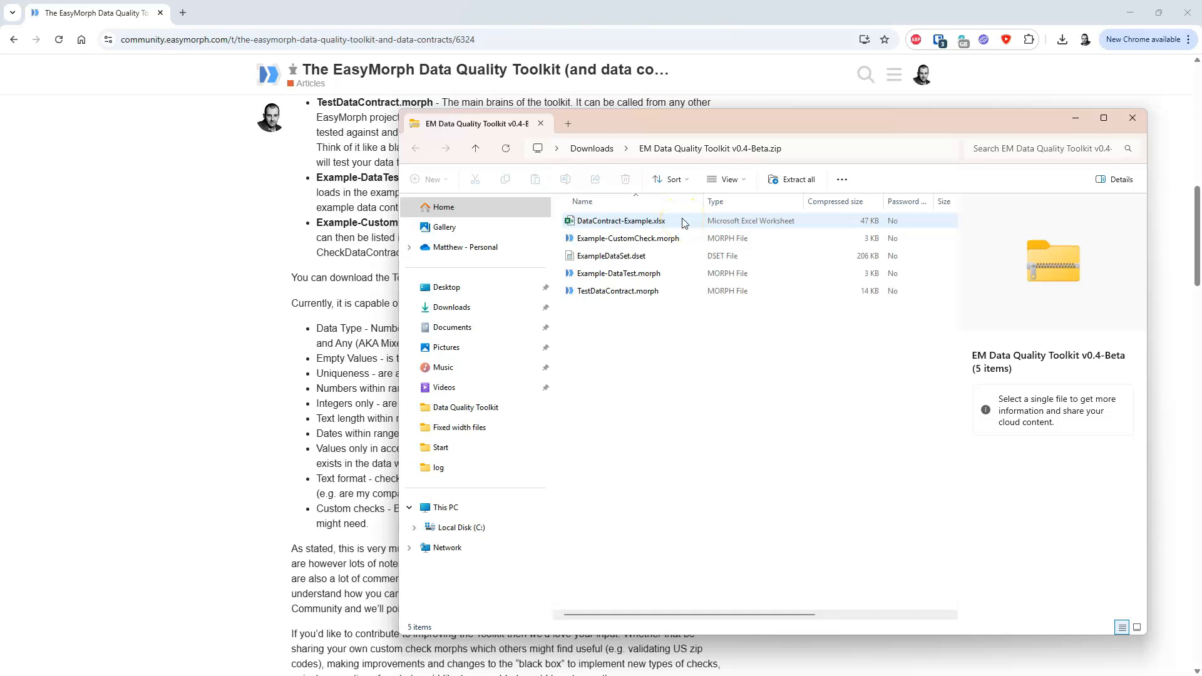
pyautogui.click(682, 238)
pyautogui.click(678, 290)
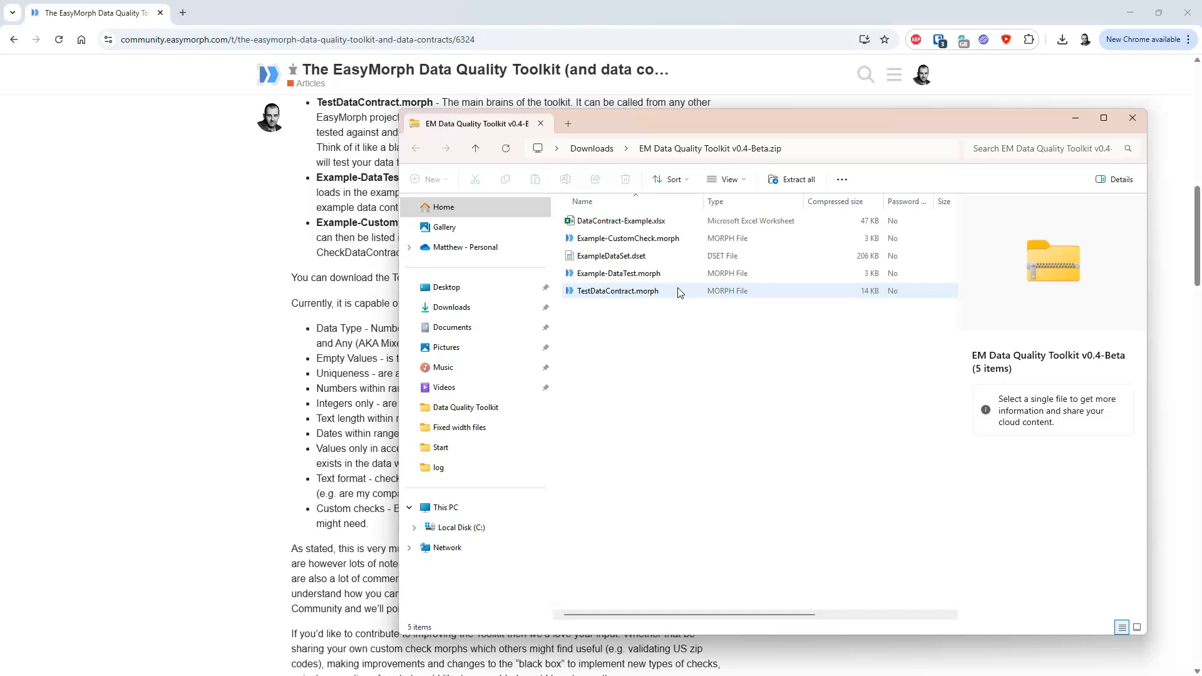
pyautogui.click(670, 277)
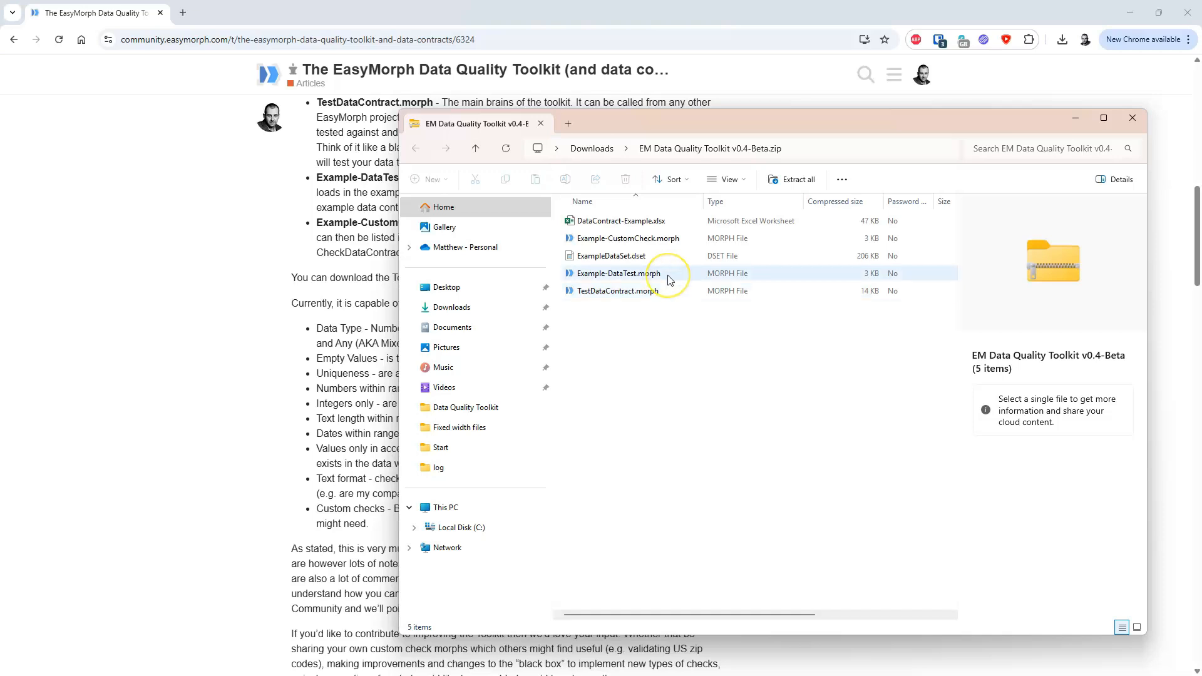
pyautogui.click(663, 282)
pyautogui.click(671, 260)
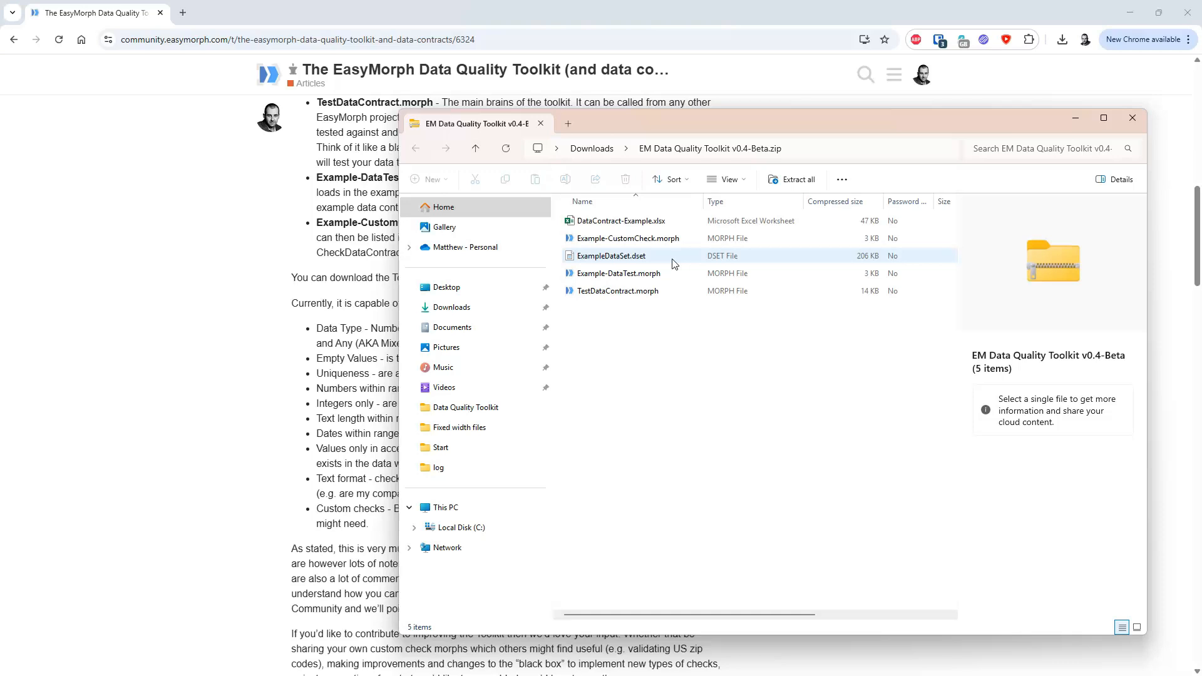
pyautogui.click(672, 262)
pyautogui.click(666, 240)
pyautogui.click(673, 227)
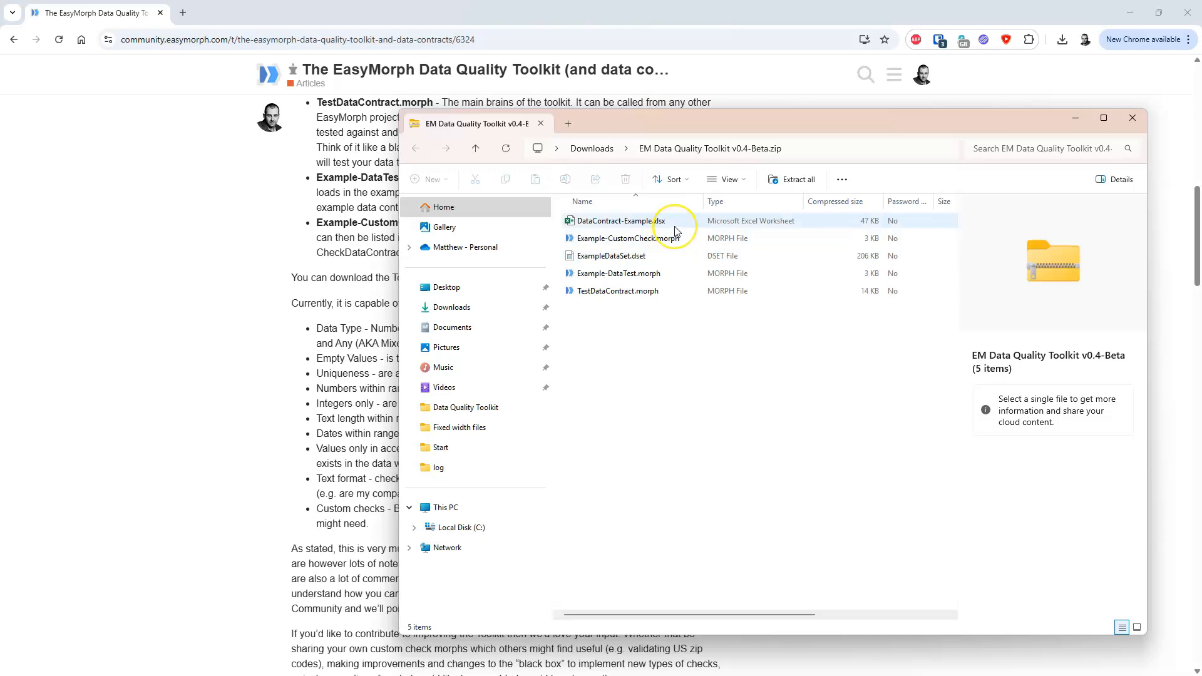
pyautogui.click(675, 239)
pyautogui.click(671, 258)
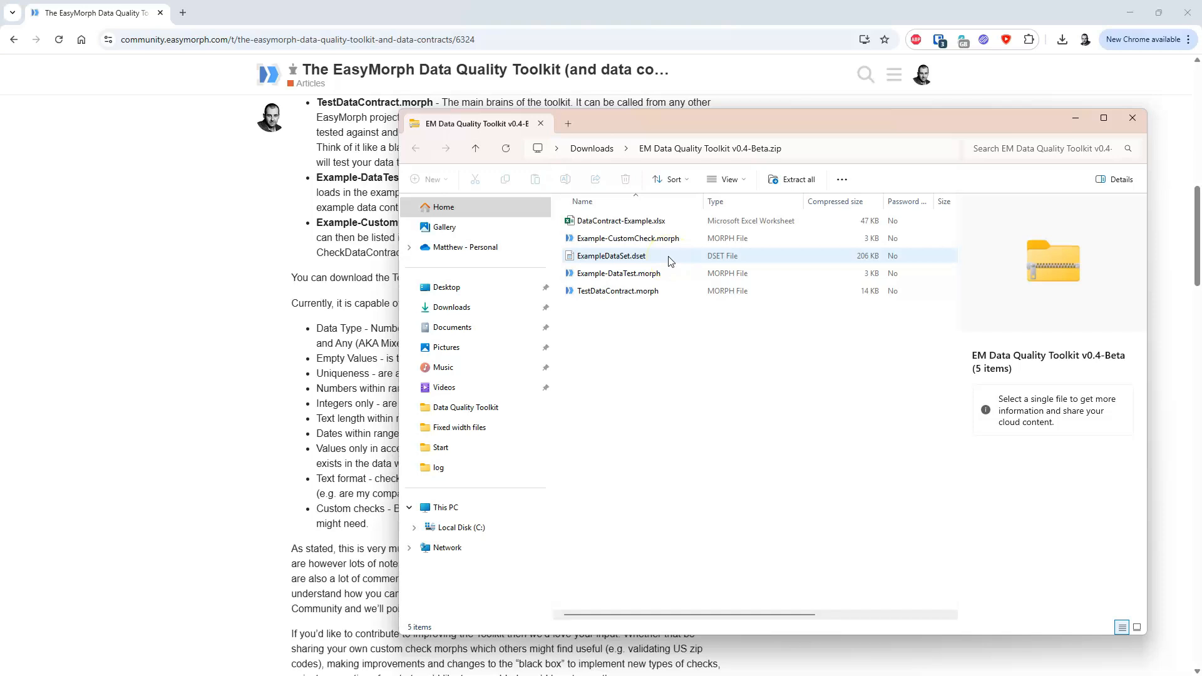
pyautogui.click(689, 240)
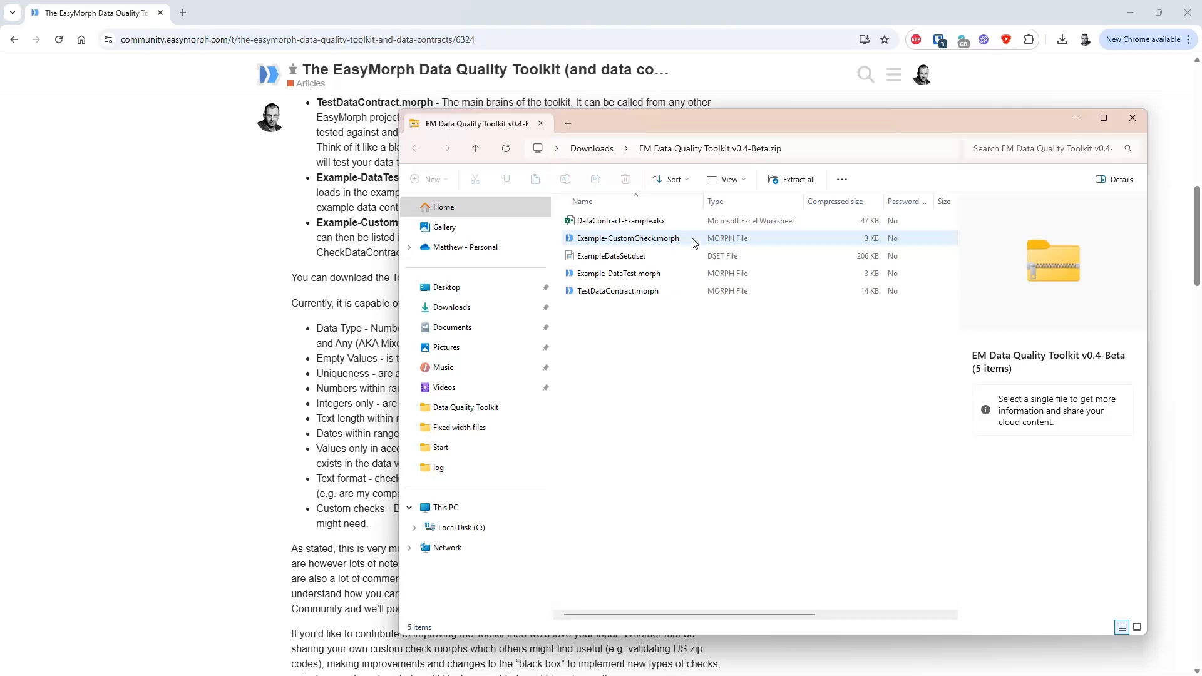
pyautogui.click(688, 244)
pyautogui.click(675, 227)
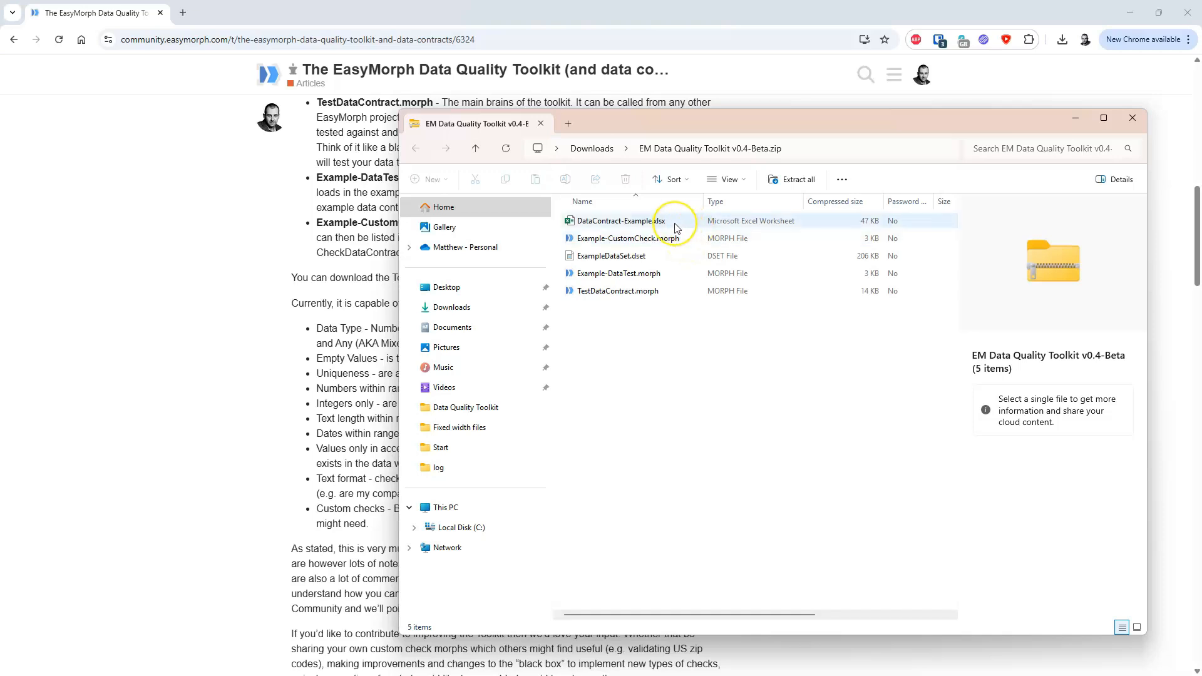
pyautogui.click(681, 236)
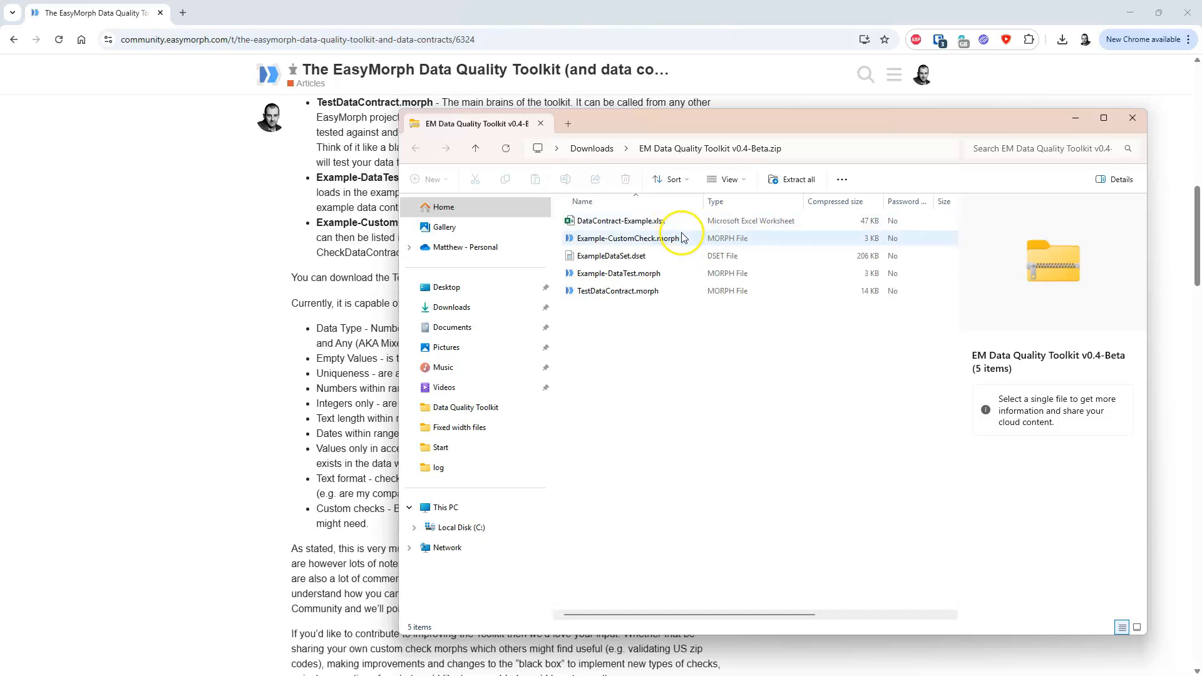
pyautogui.click(681, 273)
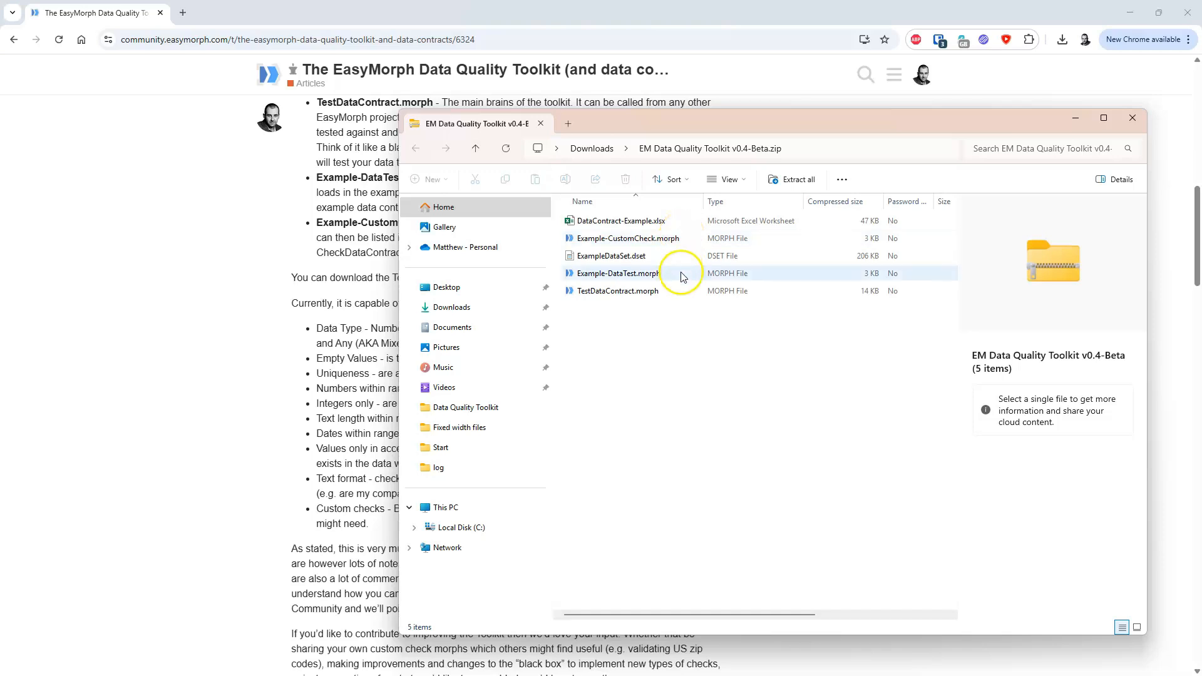
pyautogui.click(683, 290)
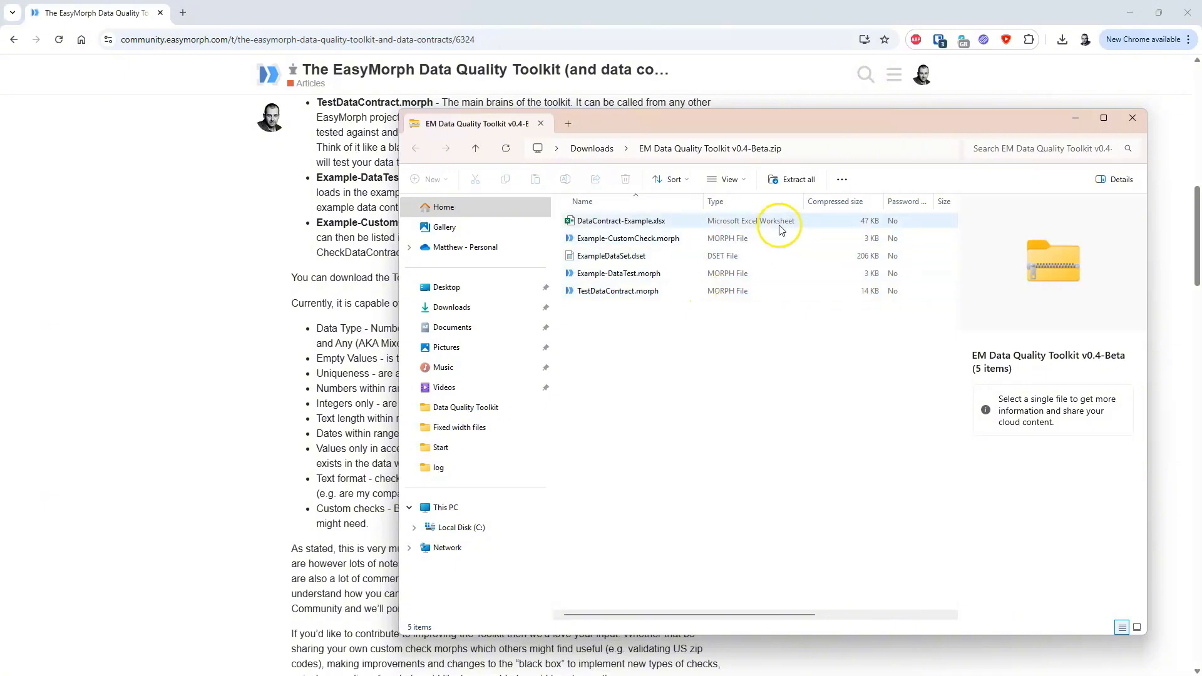
# Extract the whole toolkit archive to the EM Data Quality Toolkit v0.4-Beta folder in Downloads, and switch to DataContract-Example.xlsx in LibreOffice Calc.
pyautogui.click(799, 180)
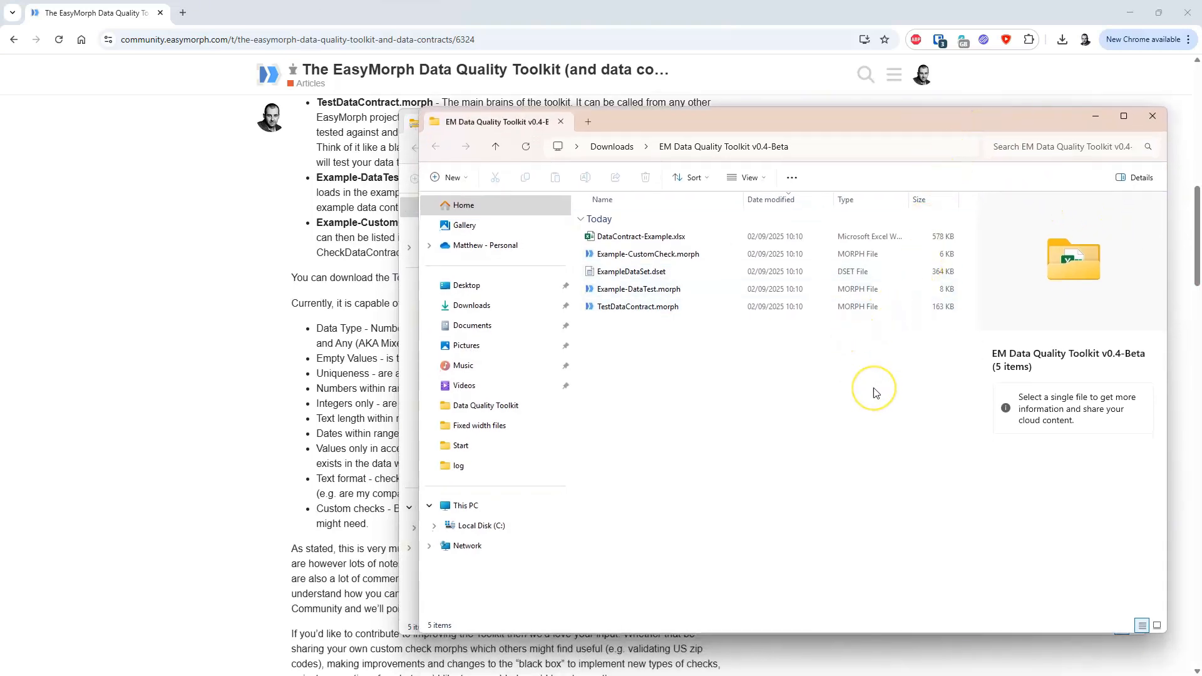
pyautogui.hotkey('alt', 'Tab')
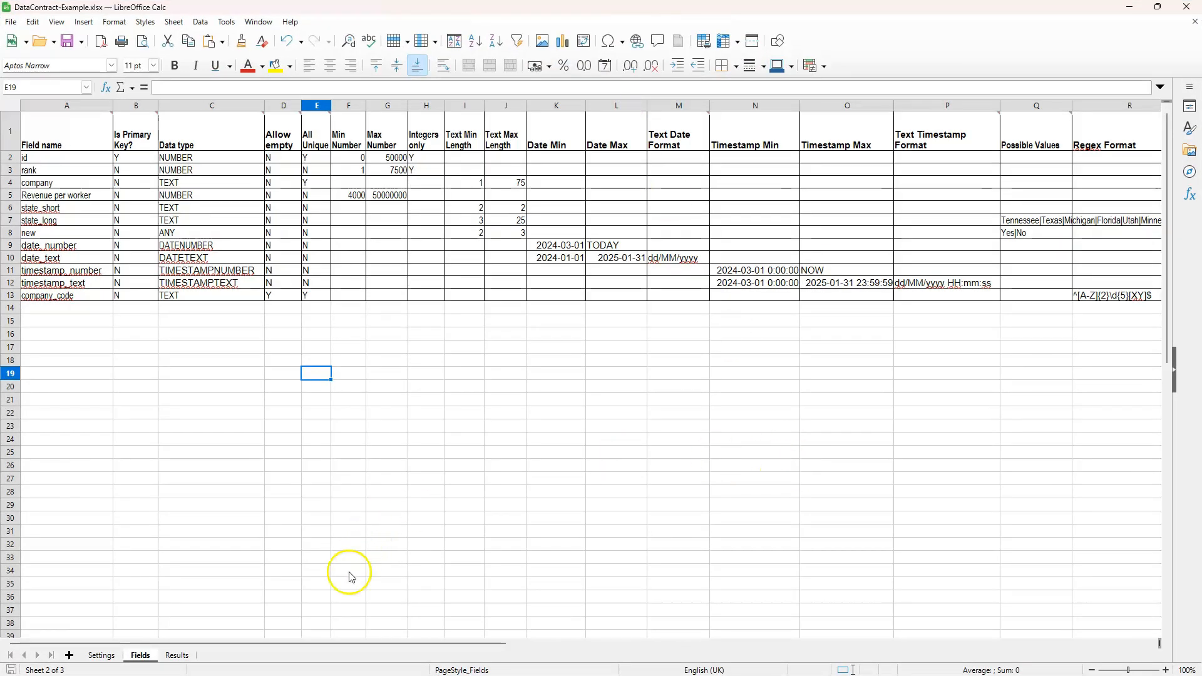
# Inspect the contract's version on the Settings sheet and the possible values of the state_long field on the Fields sheet.
pyautogui.click(101, 656)
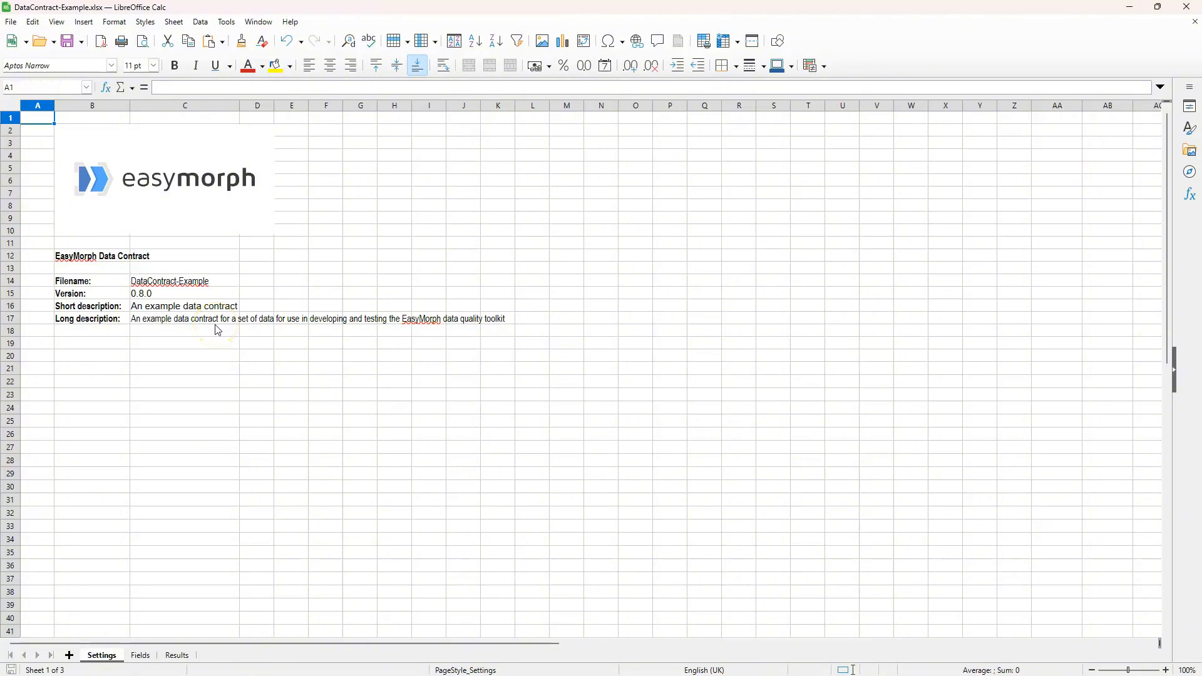
pyautogui.click(137, 296)
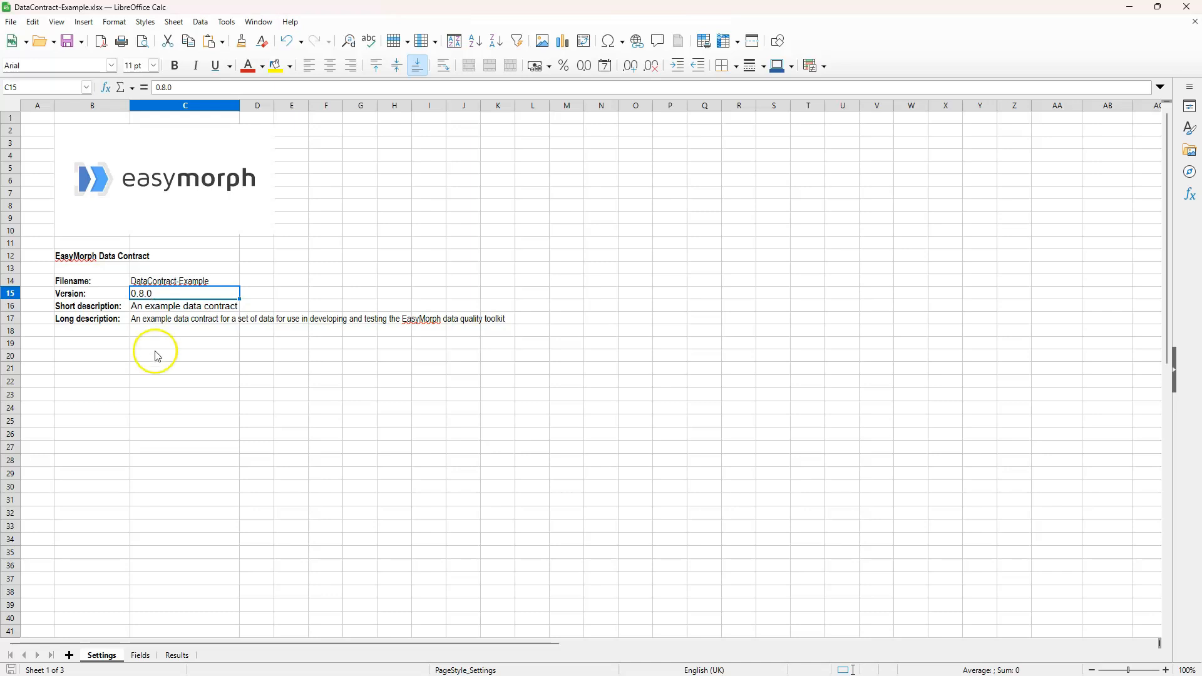
pyautogui.click(140, 656)
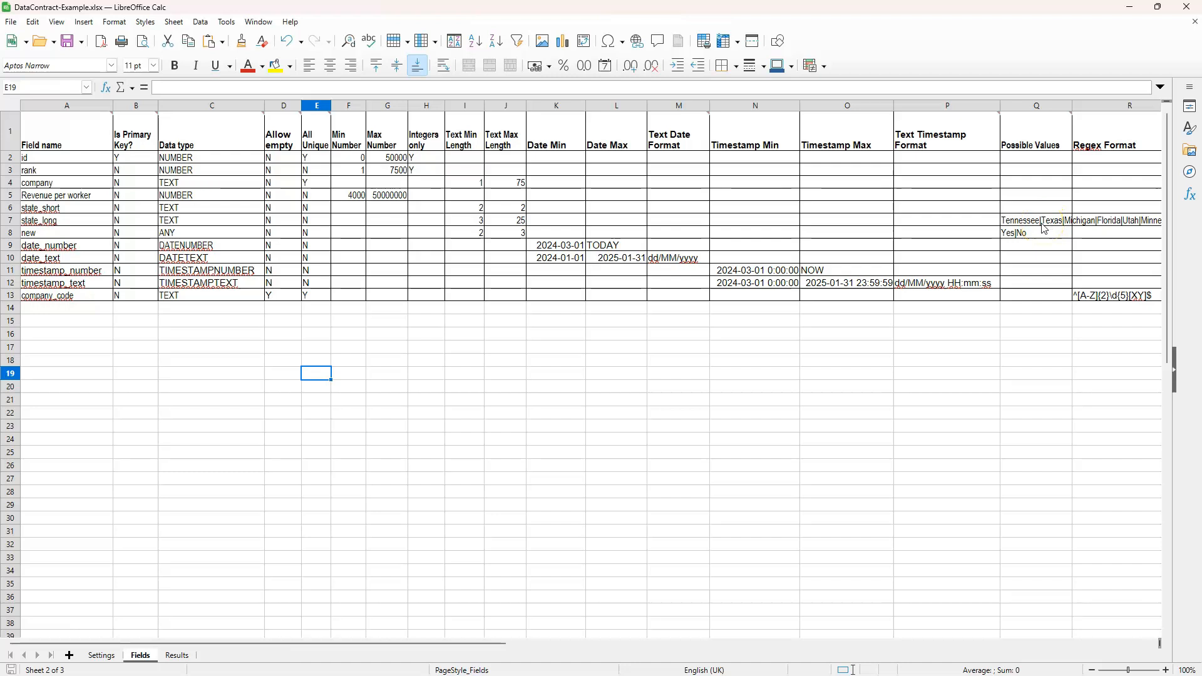
pyautogui.click(1043, 224)
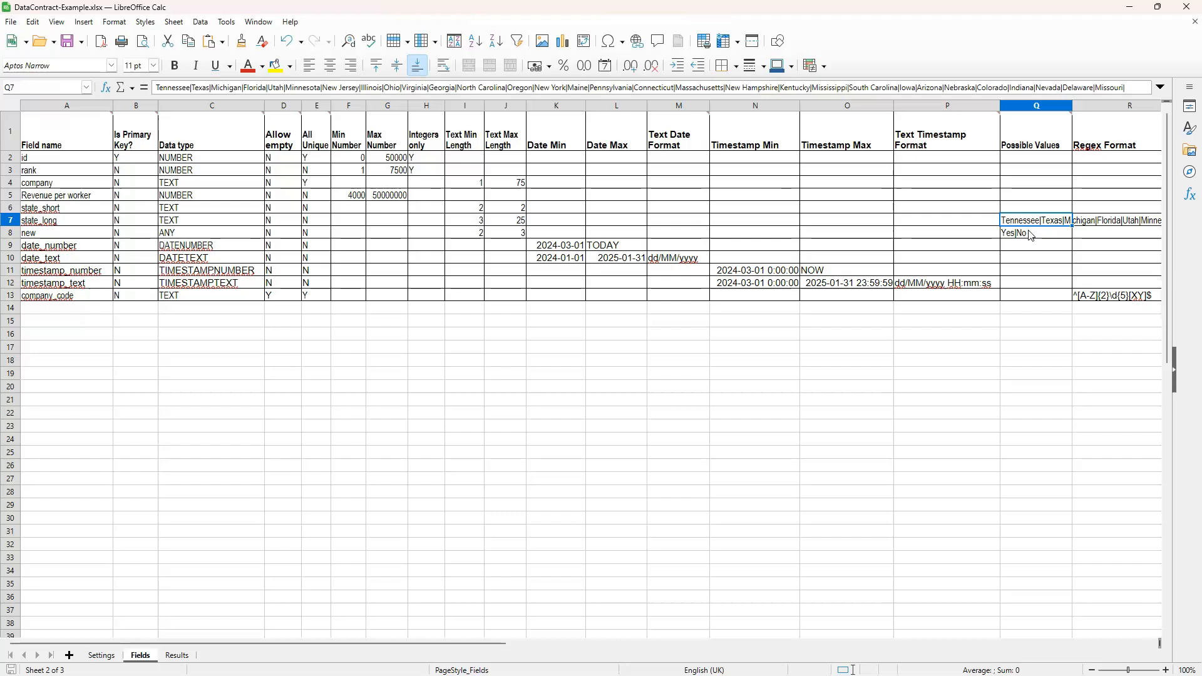
# Widen the Custom Rule Morph column on the Fields sheet and inspect the company_code field's custom rule settings and additional fields.
pyautogui.click(1030, 222)
pyautogui.click(1045, 229)
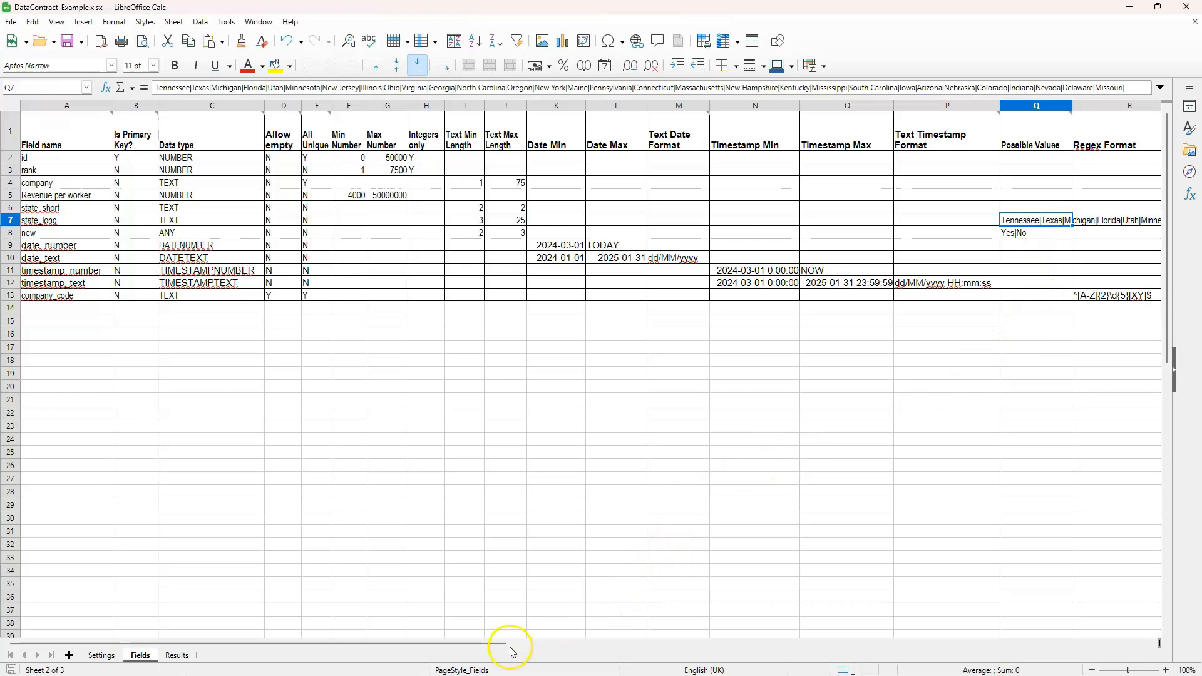
pyautogui.moveTo(502, 645); pyautogui.dragTo(732, 661)
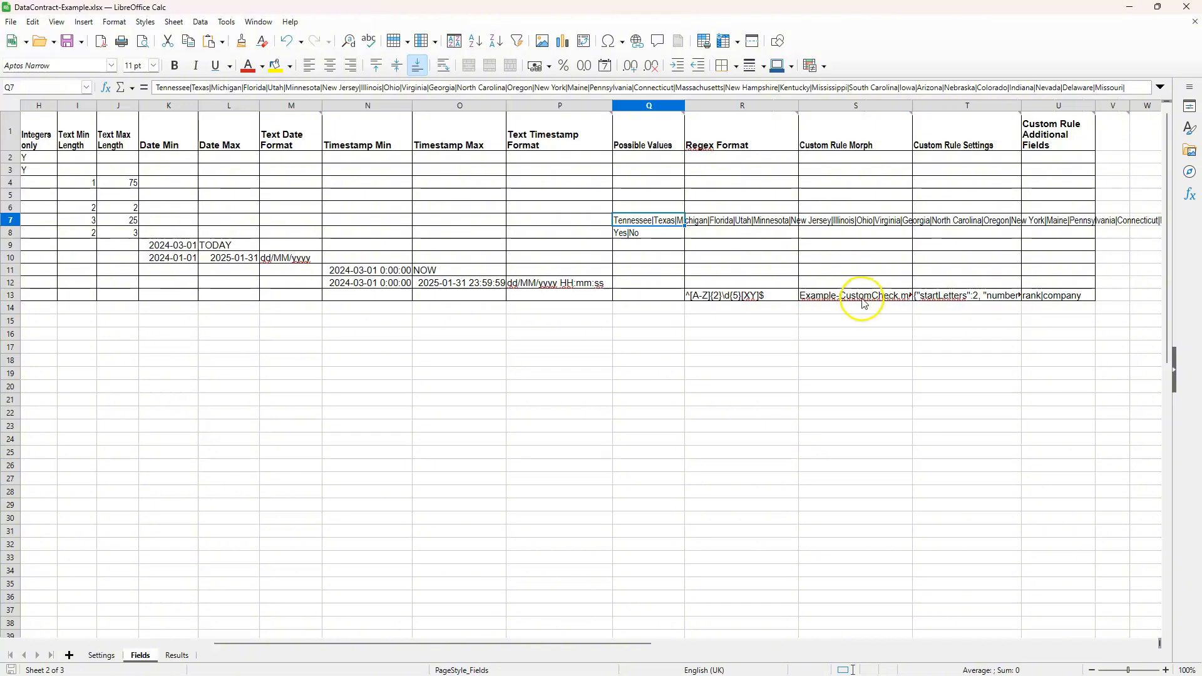
pyautogui.moveTo(913, 105); pyautogui.dragTo(944, 107)
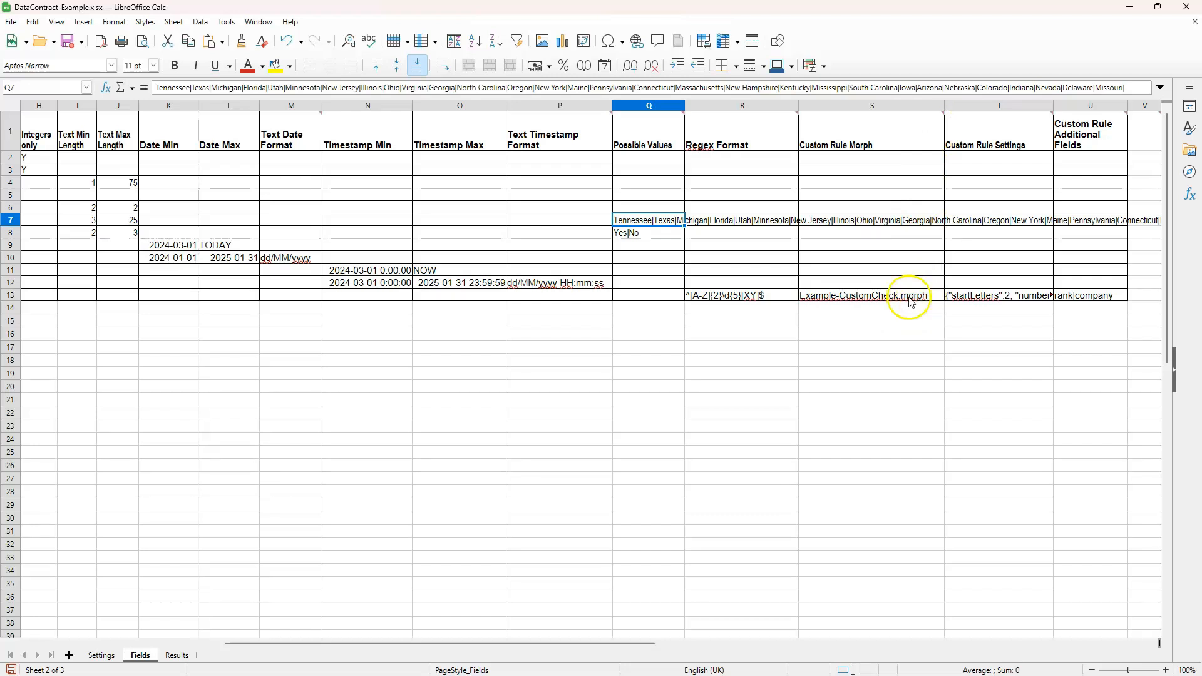
pyautogui.click(1012, 296)
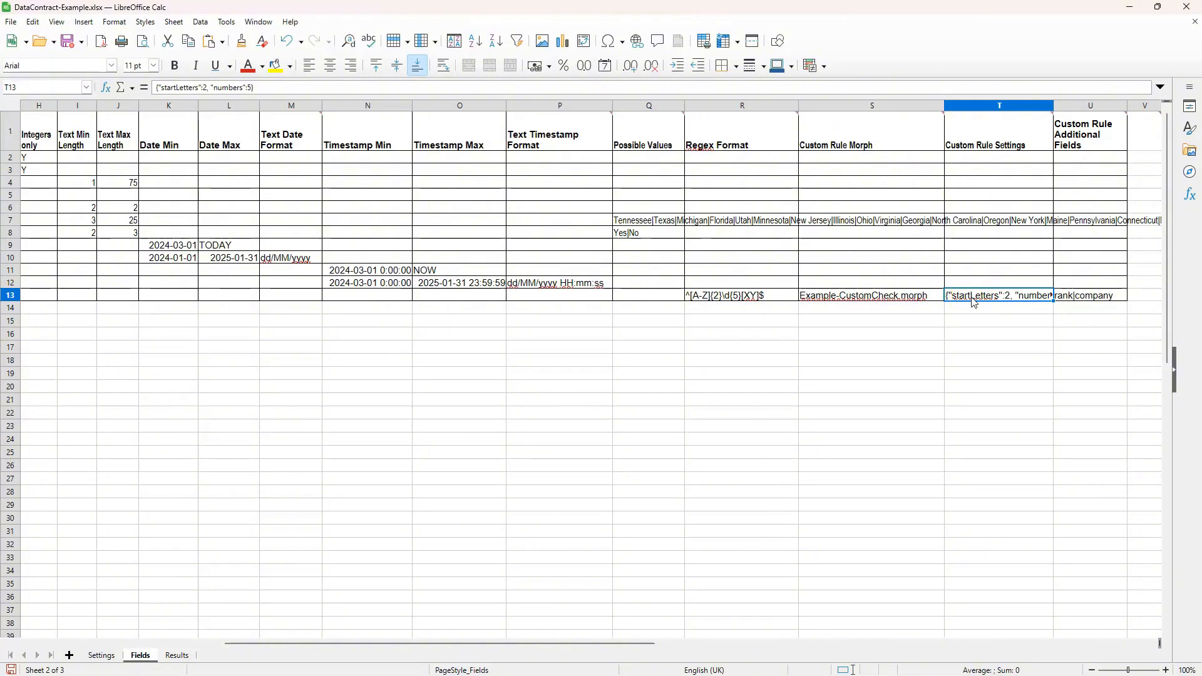
pyautogui.click(995, 302)
pyautogui.click(1085, 303)
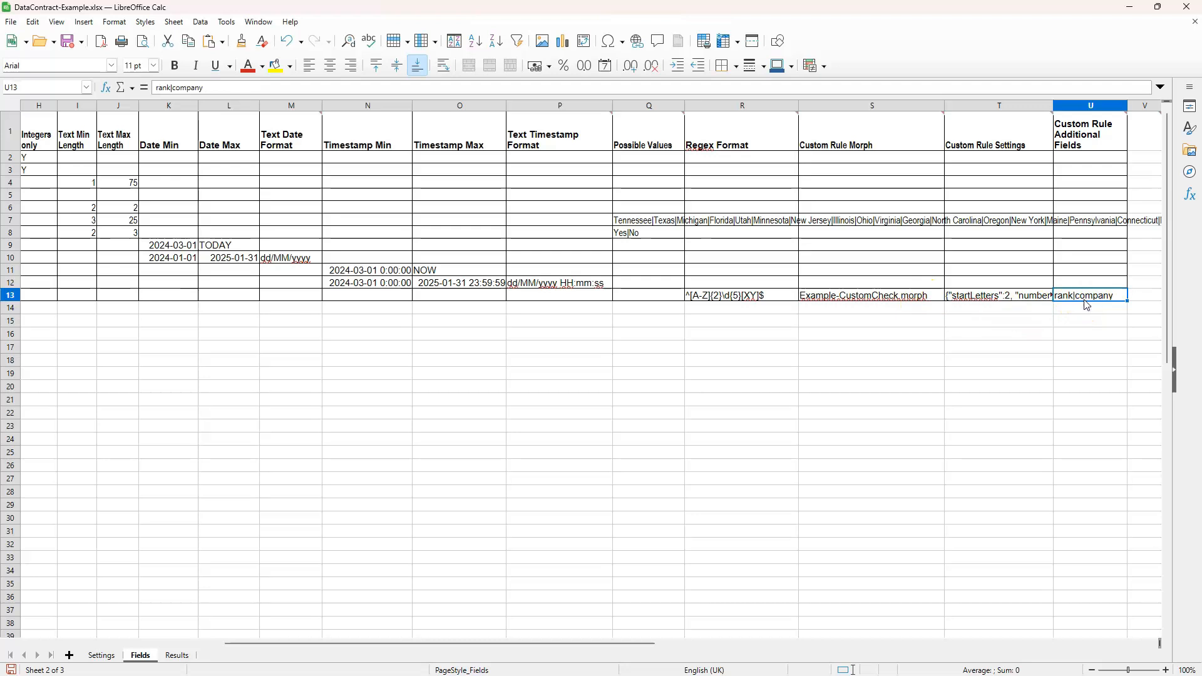
pyautogui.click(1089, 305)
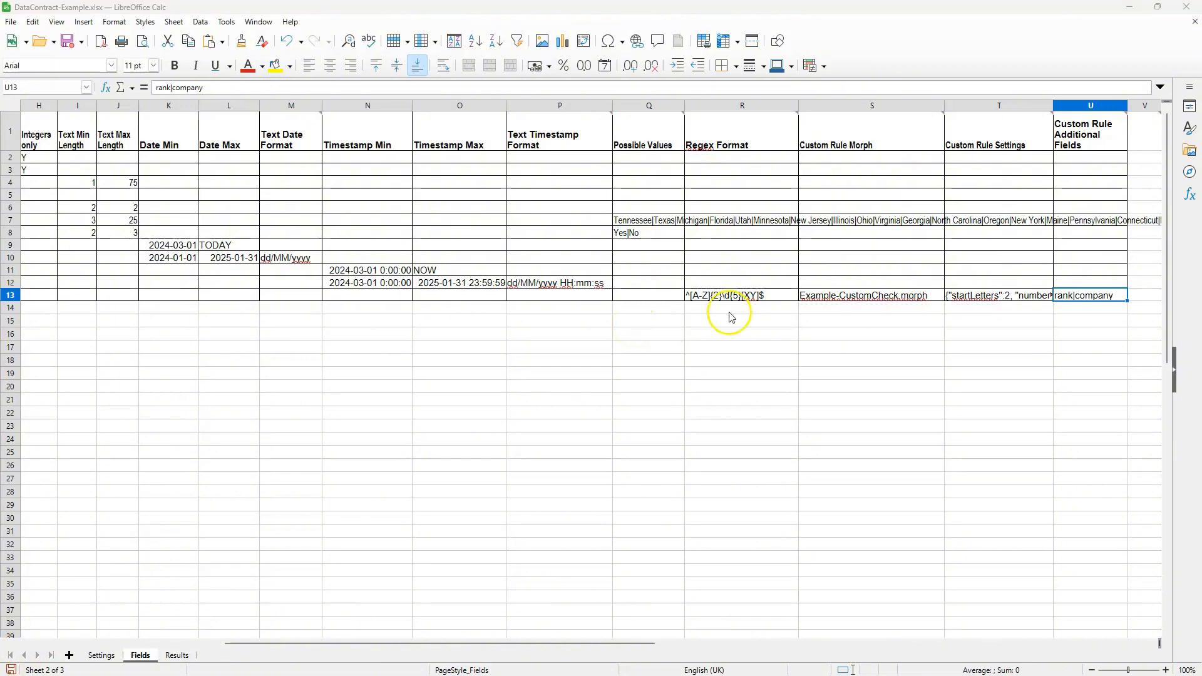
# Open Example-DataTest.morph from the extracted toolkit folder in EasyMorph and shift the conditional output table slightly upward.
pyautogui.click(1129, 8)
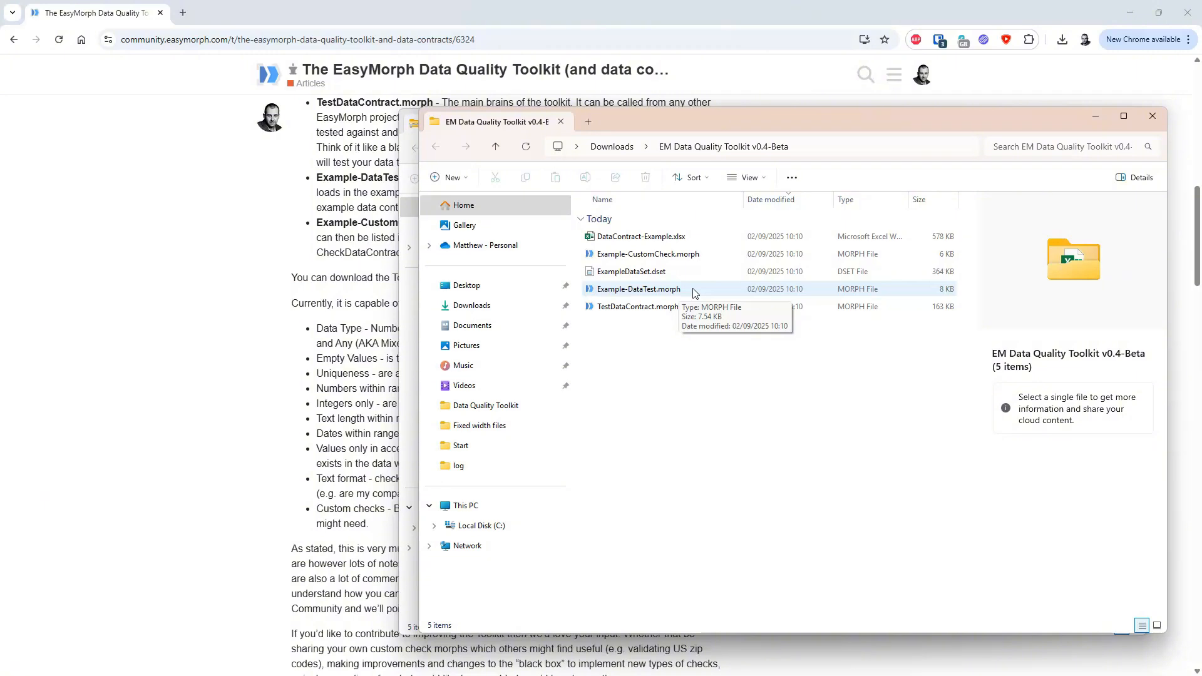
pyautogui.click(687, 291)
pyautogui.doubleClick(687, 291)
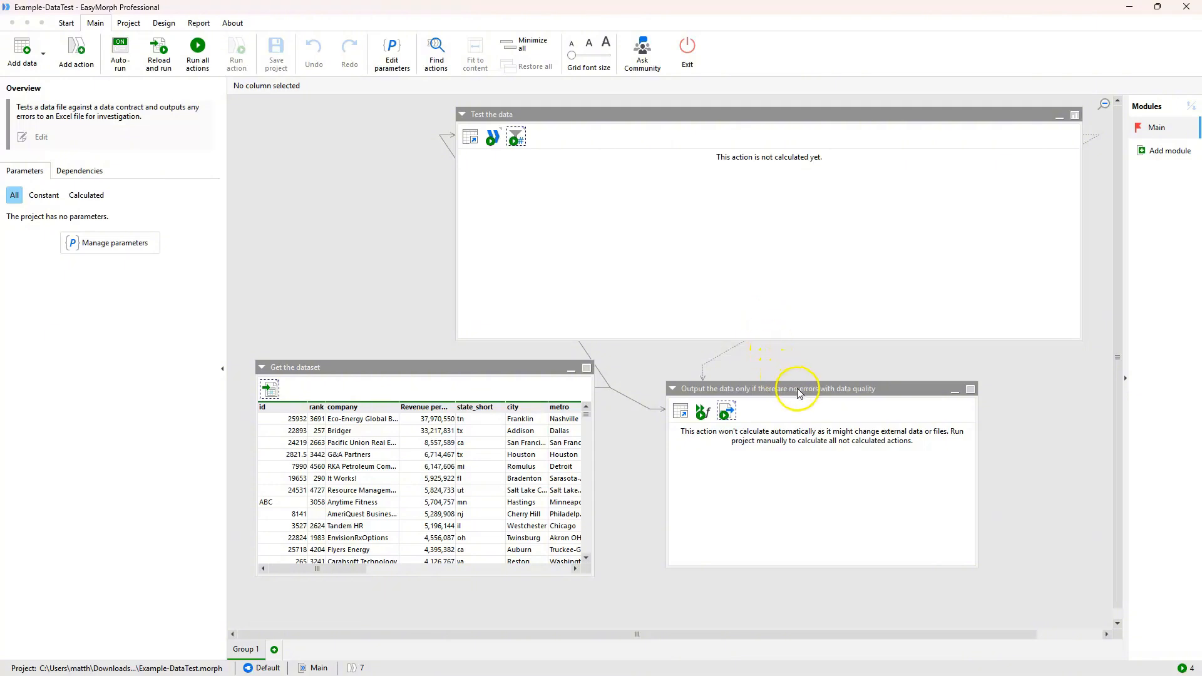
pyautogui.moveTo(798, 388); pyautogui.dragTo(791, 377)
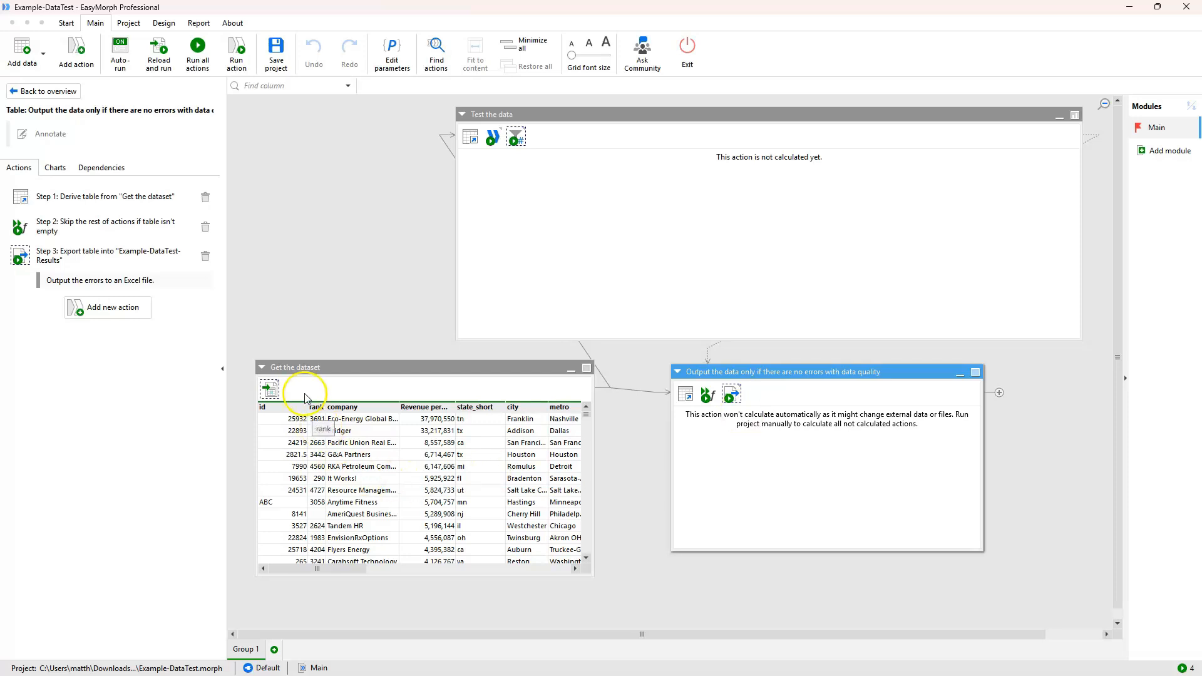
# Inspect the Import dataset action that loads ExampleDataSet.dset and look over EasyMorph's built-in example projects.
pyautogui.click(280, 388)
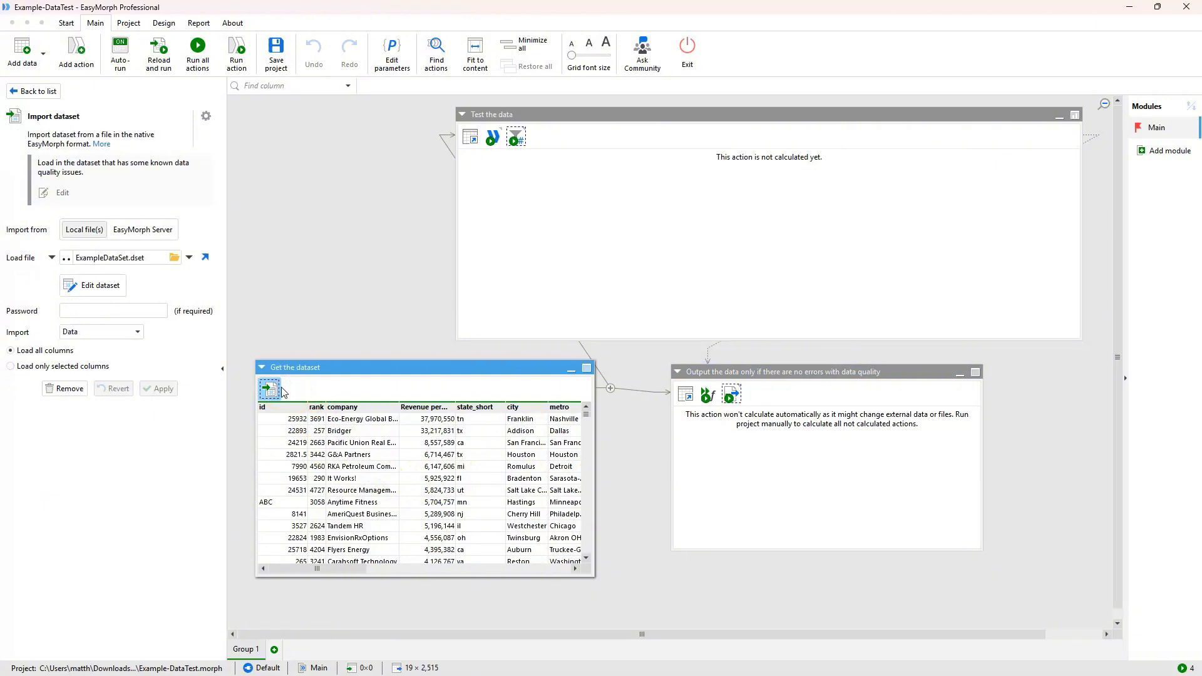
pyautogui.click(365, 490)
pyautogui.hotkey('alt', 'Tab')
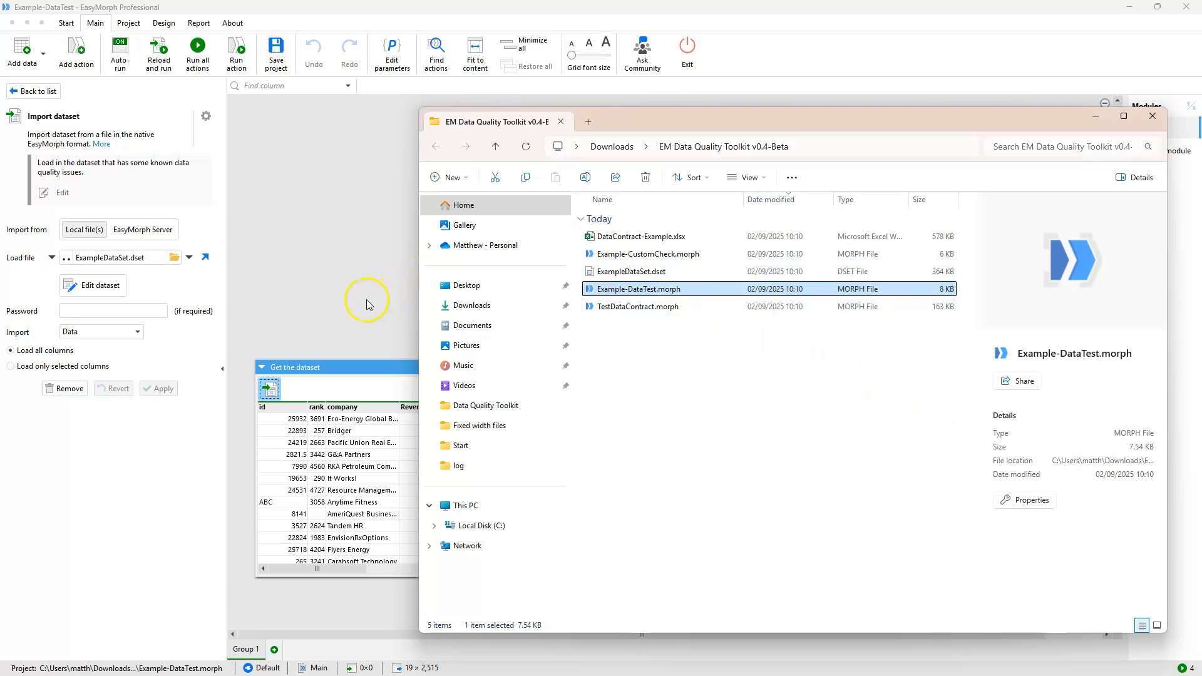
pyautogui.click(1095, 117)
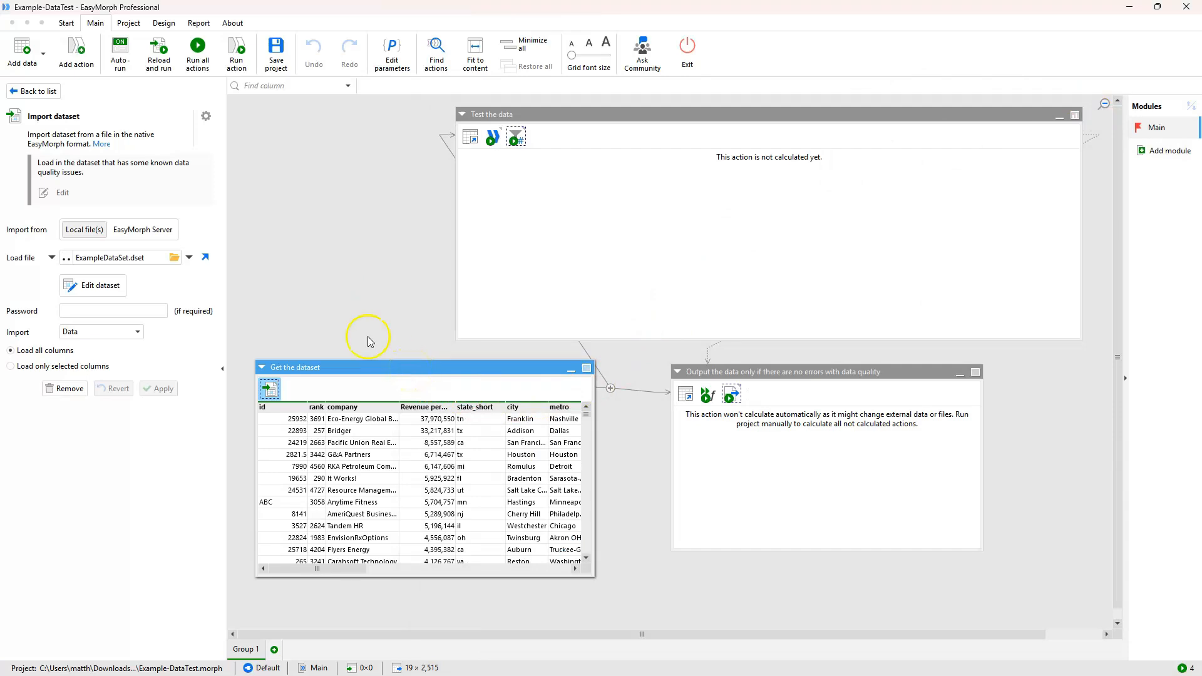
pyautogui.click(66, 23)
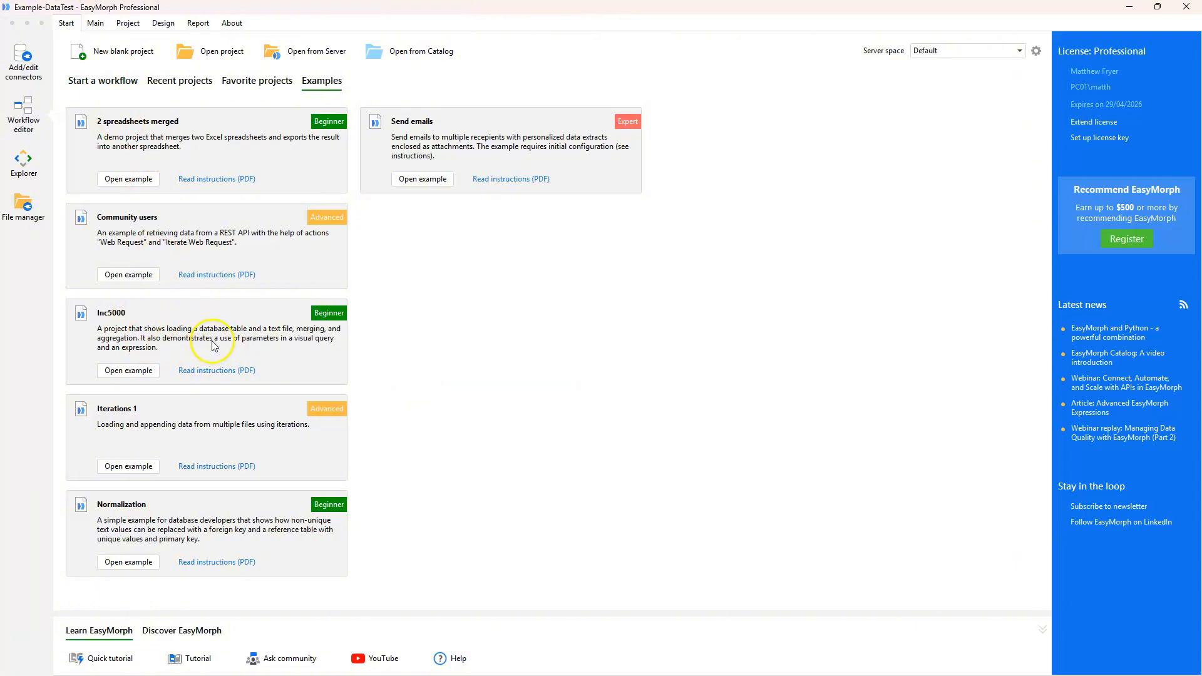
pyautogui.click(95, 23)
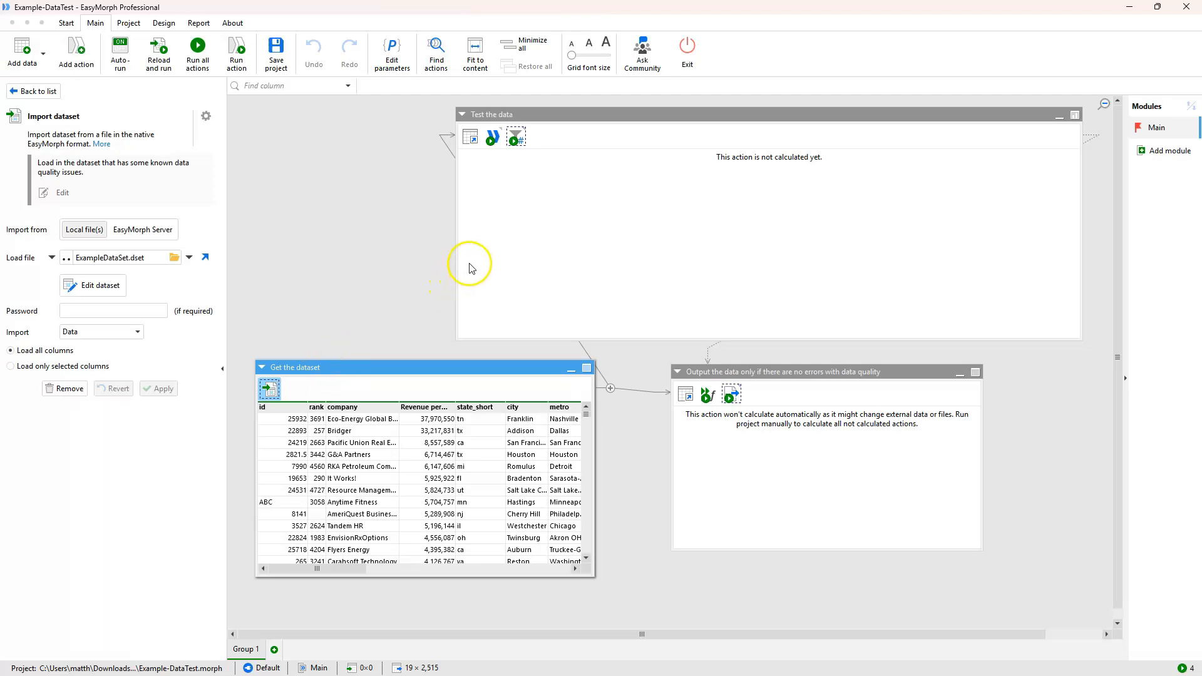
# Examine which project the Call another module/project action in the Test the data table runs and which result tables it can return.
pyautogui.click(493, 137)
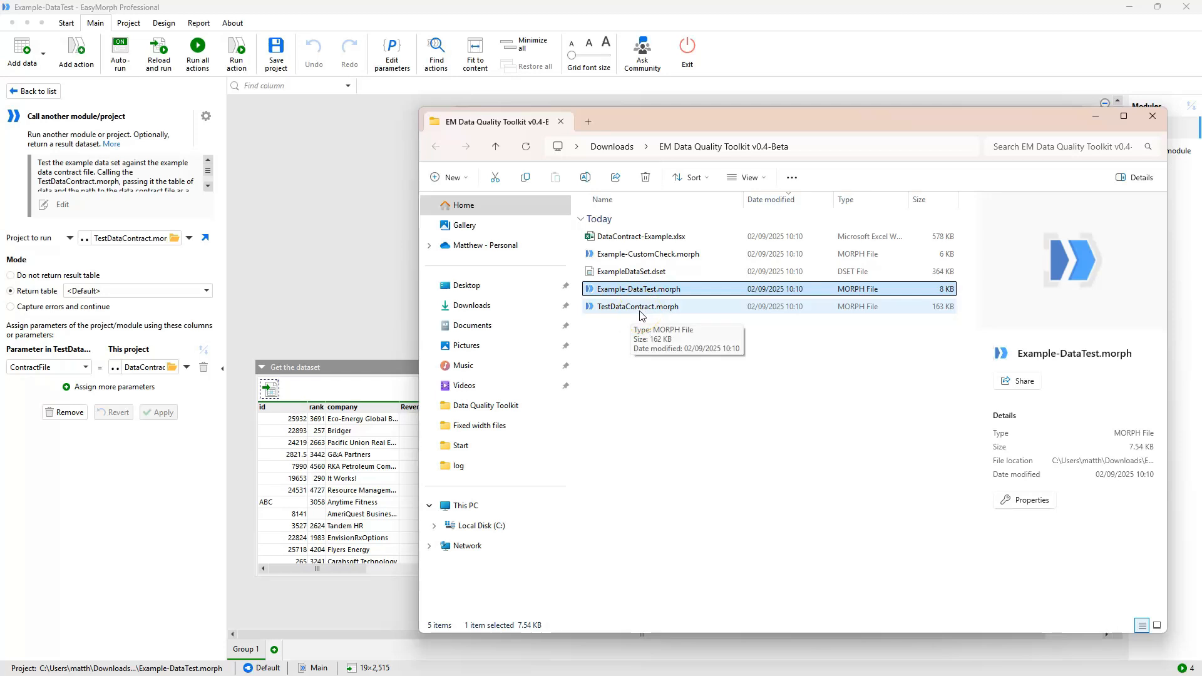
pyautogui.click(360, 188)
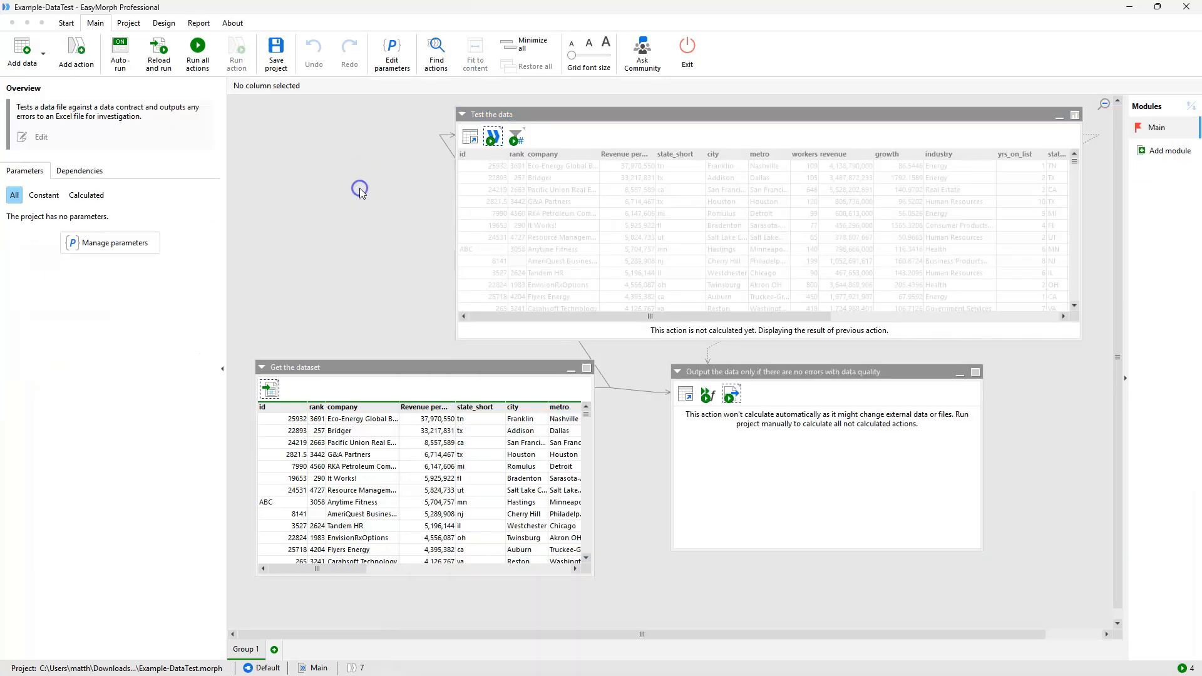
pyautogui.click(493, 137)
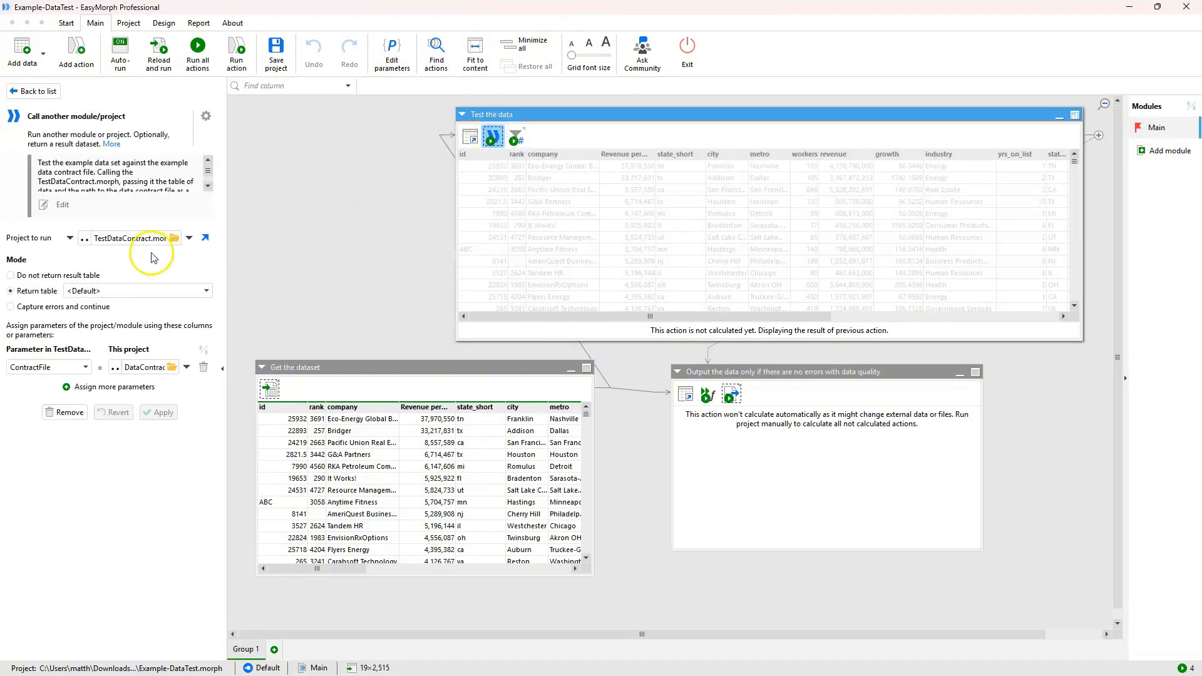
pyautogui.click(119, 239)
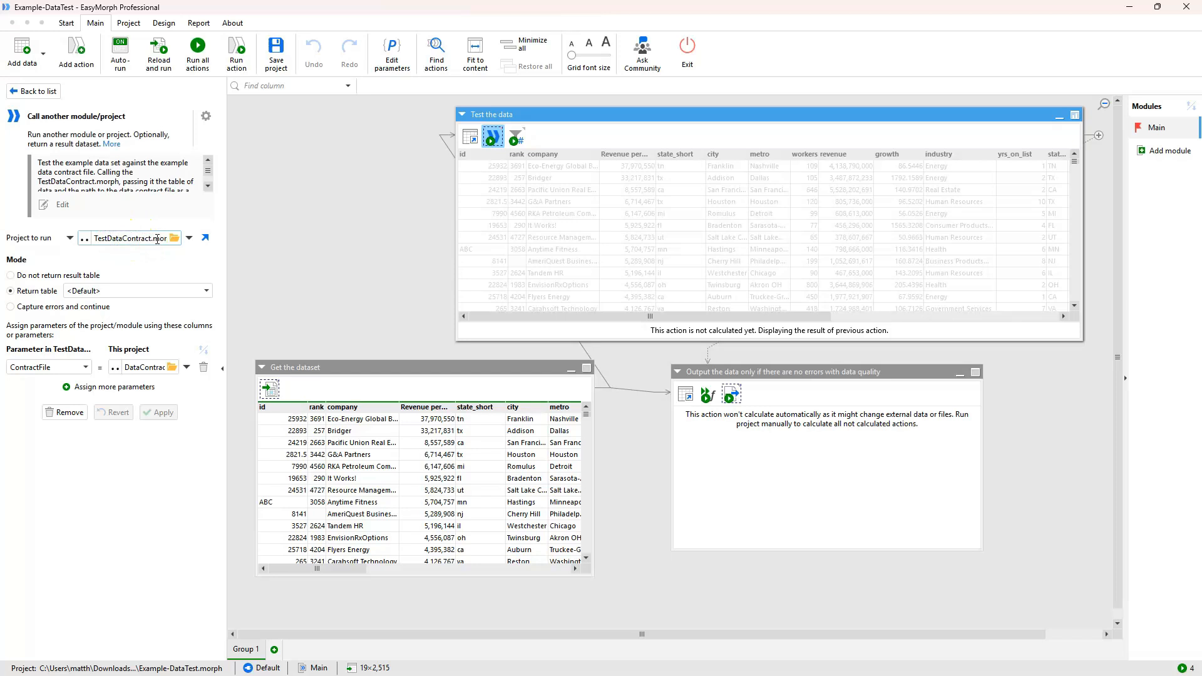
pyautogui.click(55, 292)
pyautogui.click(125, 293)
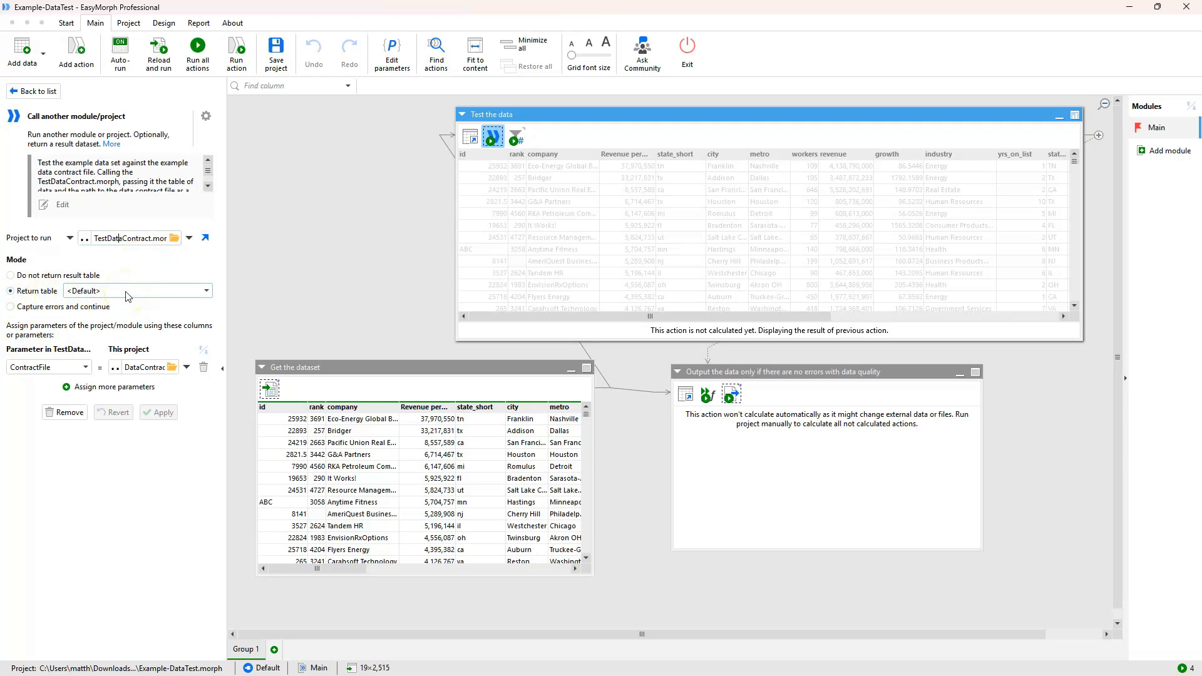
pyautogui.click(206, 291)
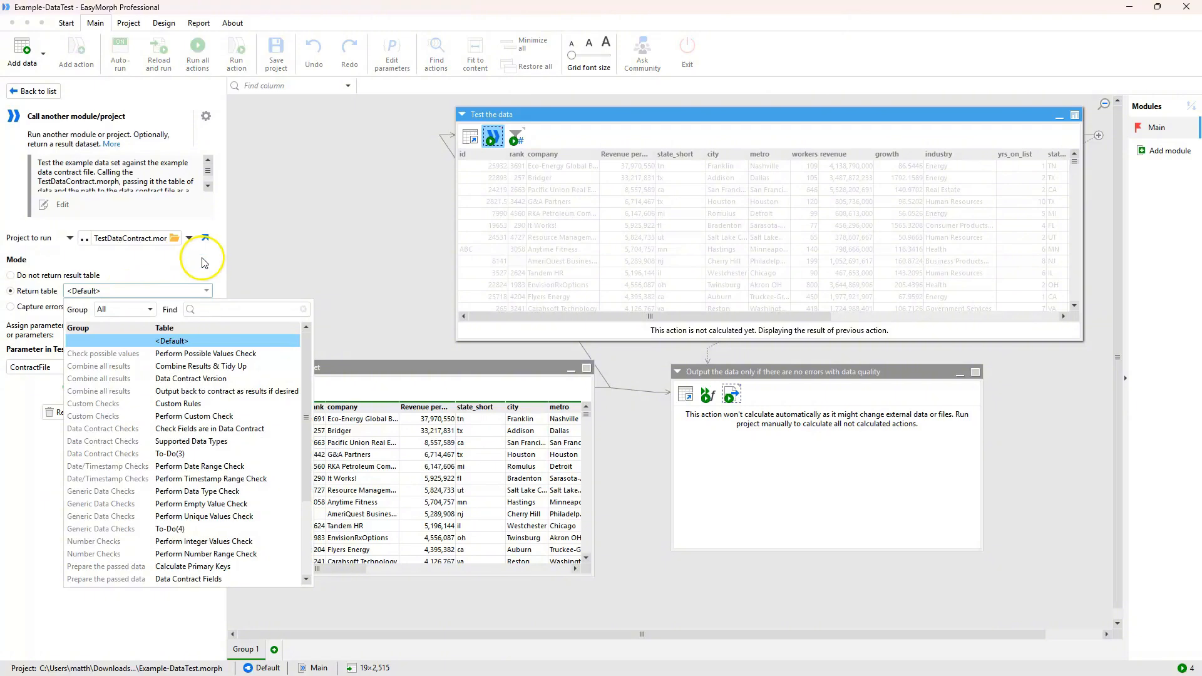
pyautogui.click(198, 263)
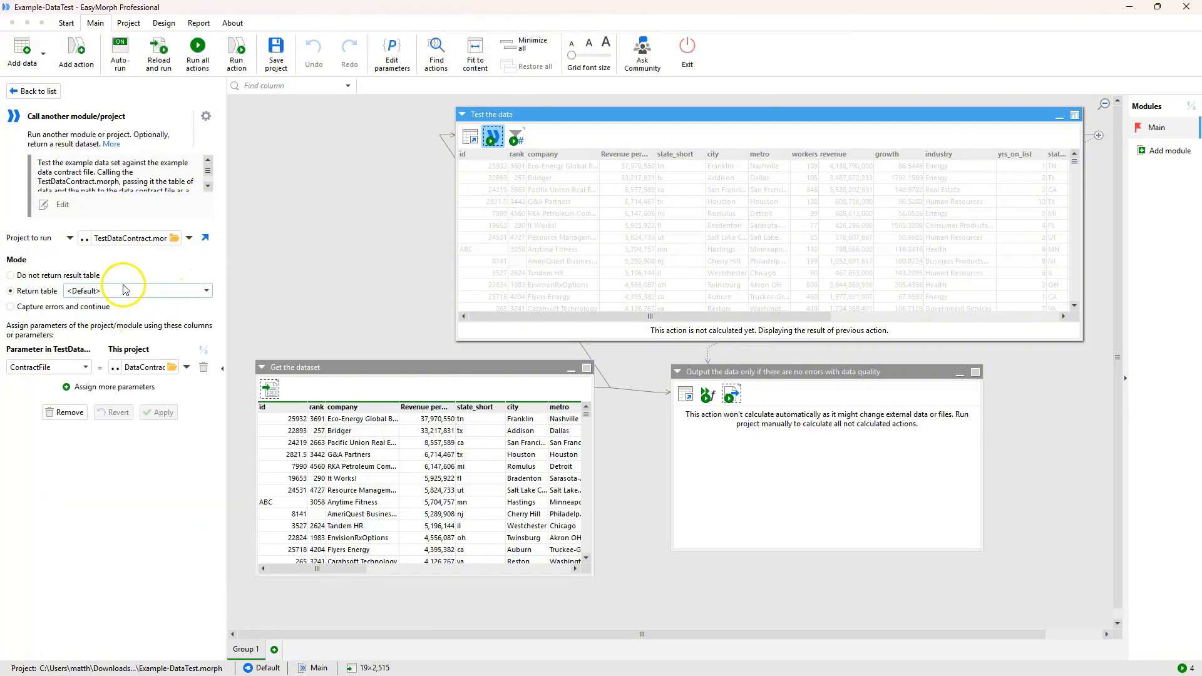
# Inspect the parameters offered by TestDataContract.morph and browse the toolkit folder for the file assigned to ContractFile.
pyautogui.click(85, 369)
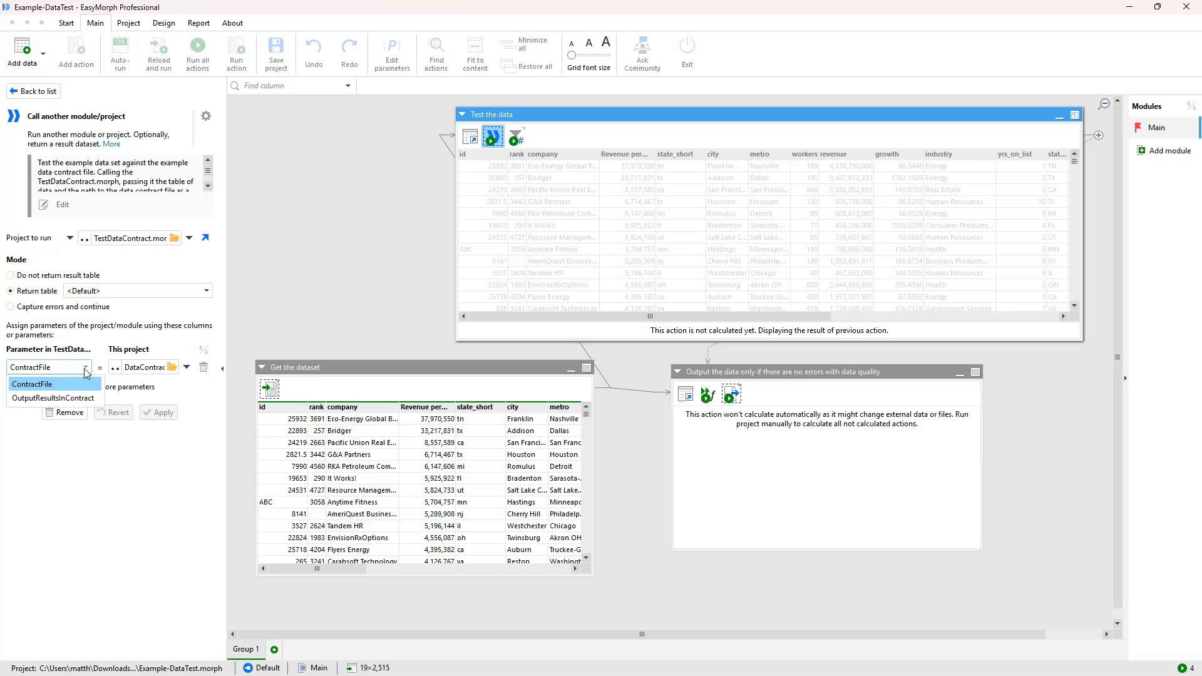
pyautogui.click(85, 389)
pyautogui.click(146, 367)
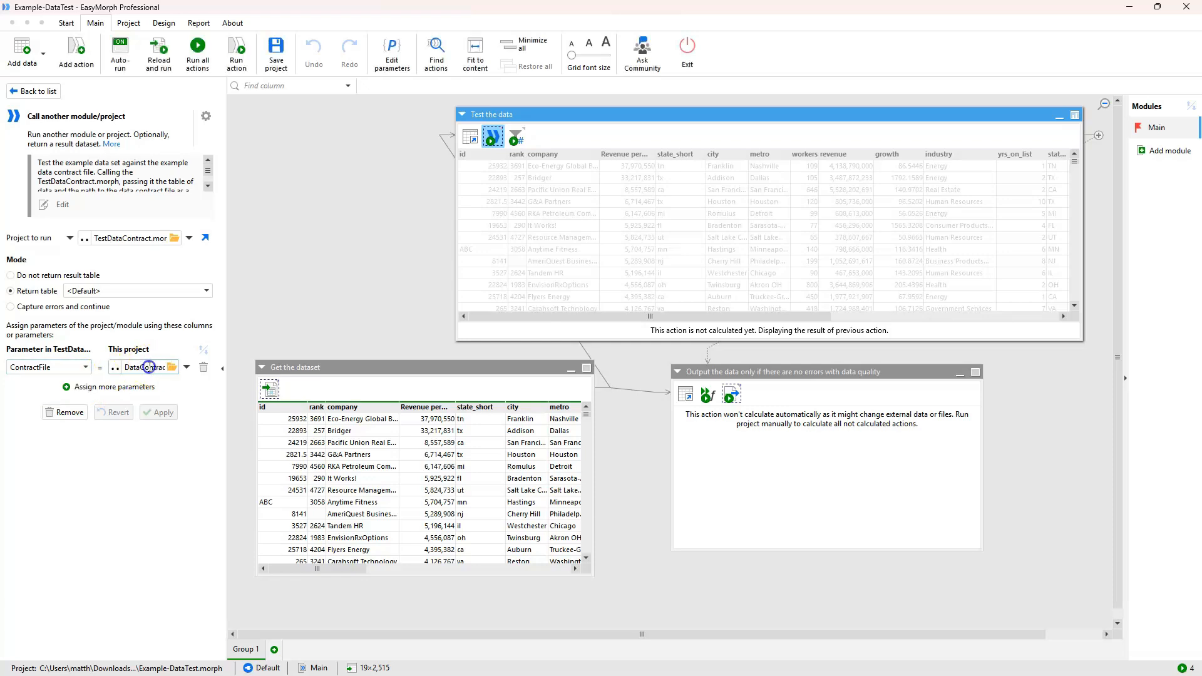
pyautogui.moveTo(146, 368); pyautogui.dragTo(174, 372)
pyautogui.click(172, 369)
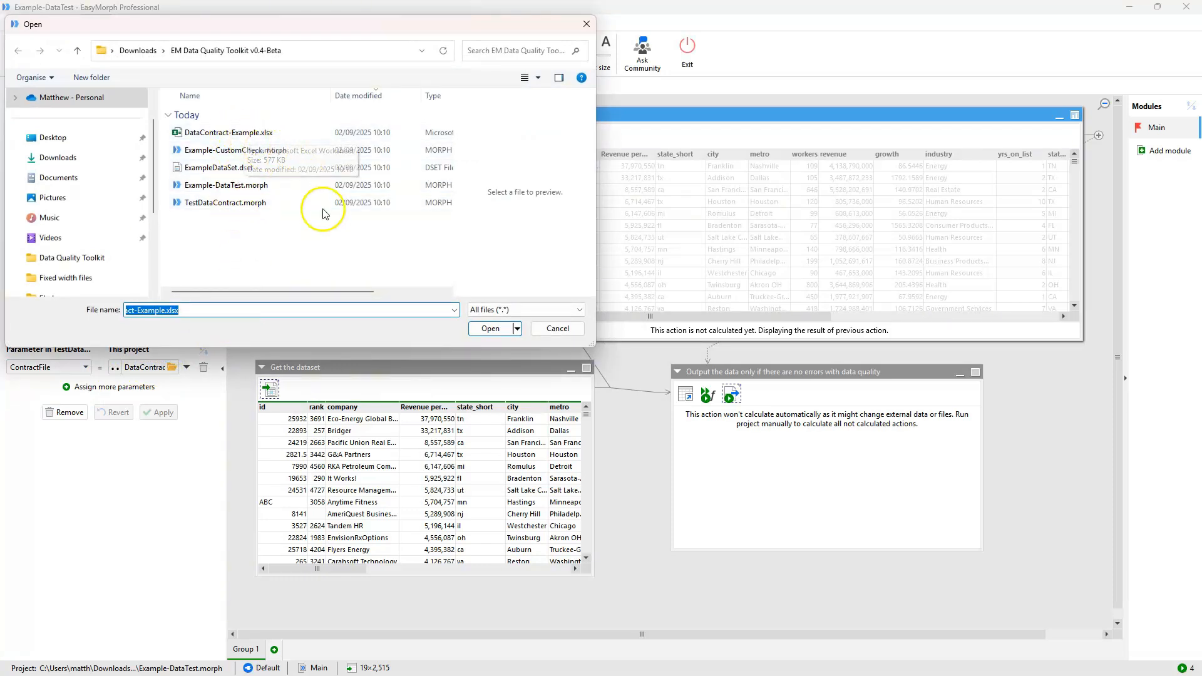
pyautogui.click(557, 337)
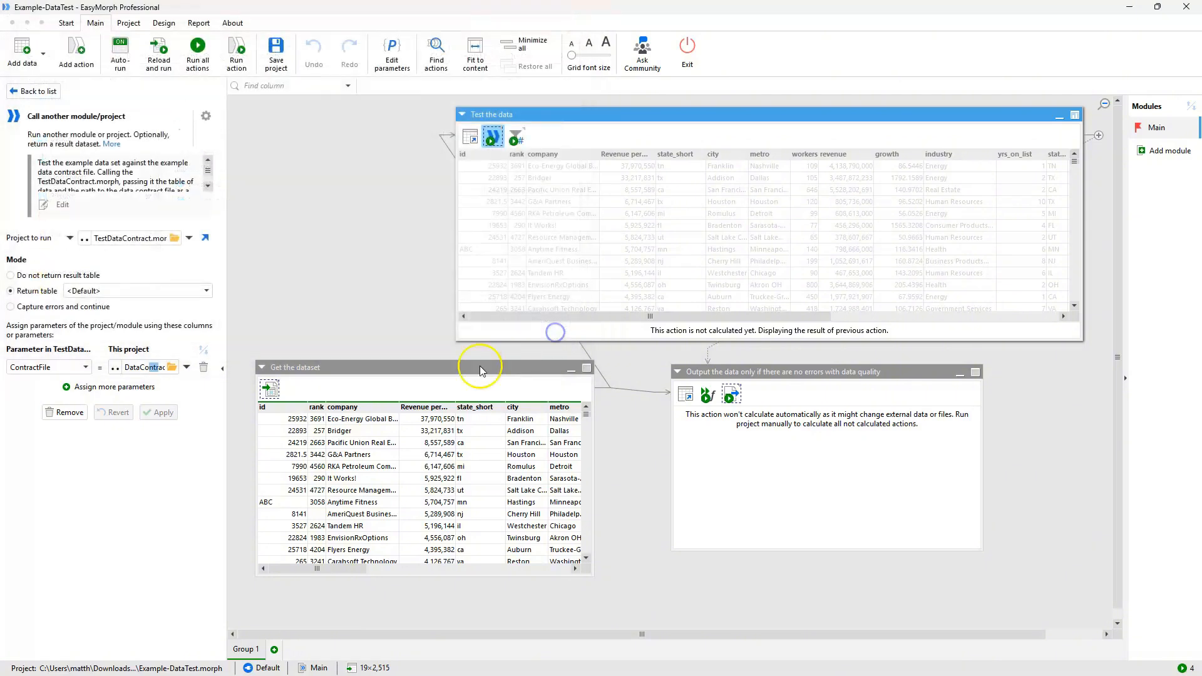
# Try adding an OutputResultsInContract parameter assignment and look at the contract's Results sheet in LibreOffice Calc.
pyautogui.click(94, 387)
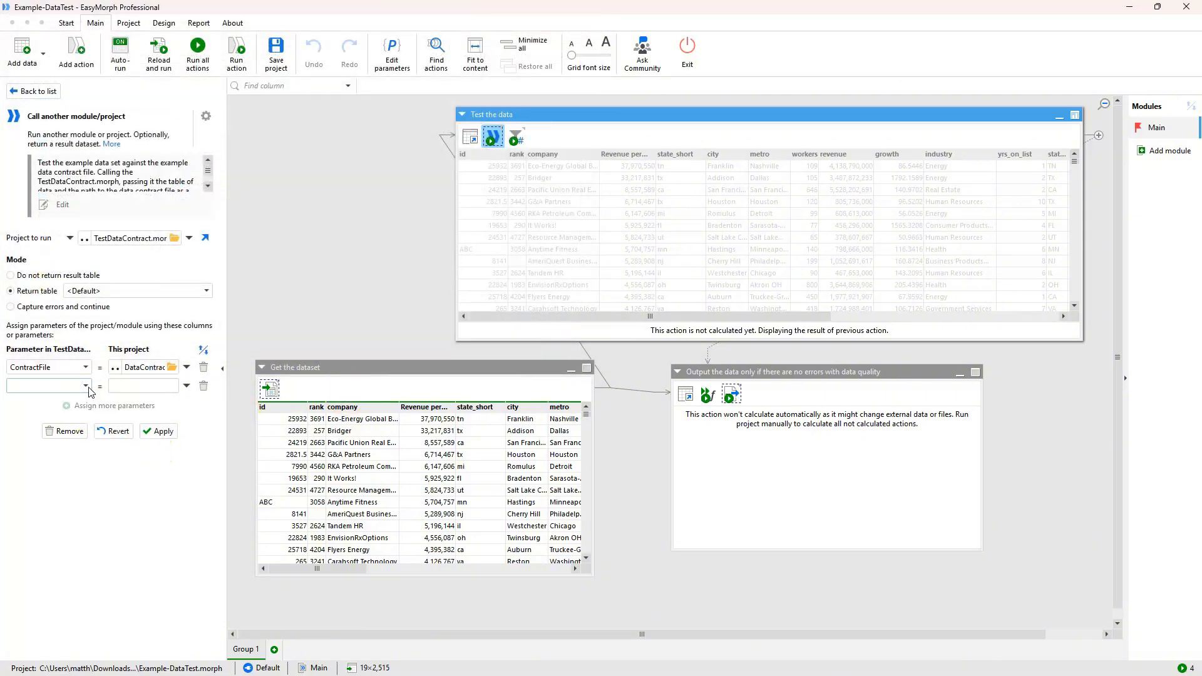
pyautogui.click(88, 386)
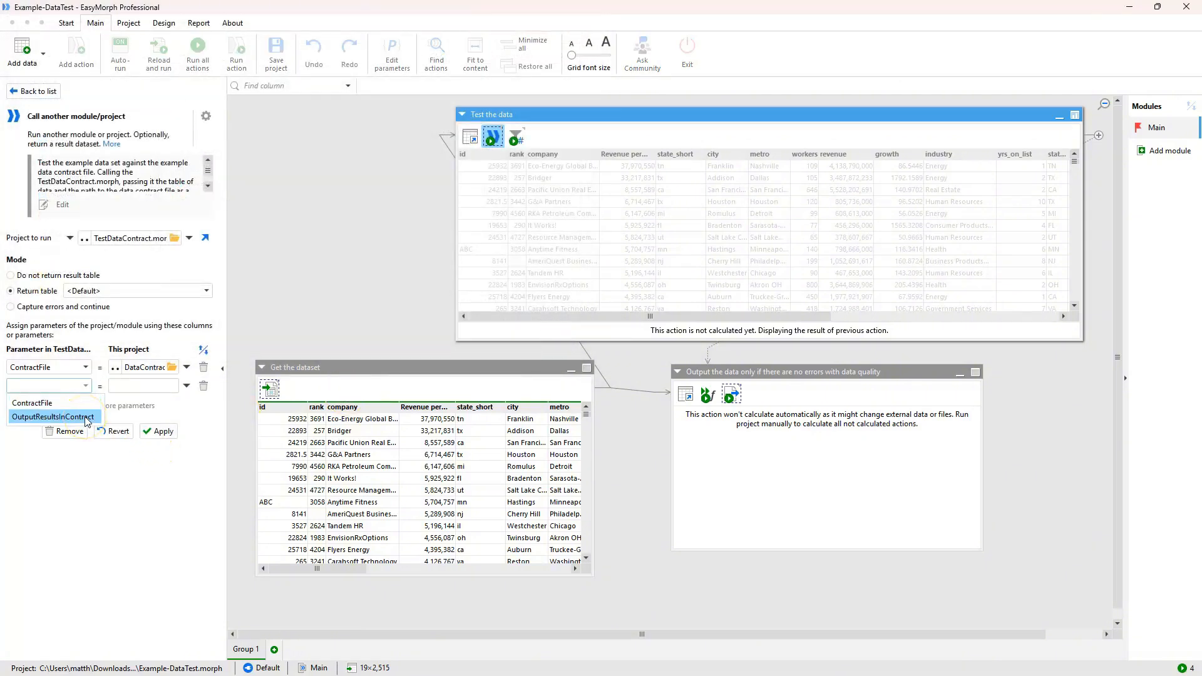
pyautogui.click(86, 418)
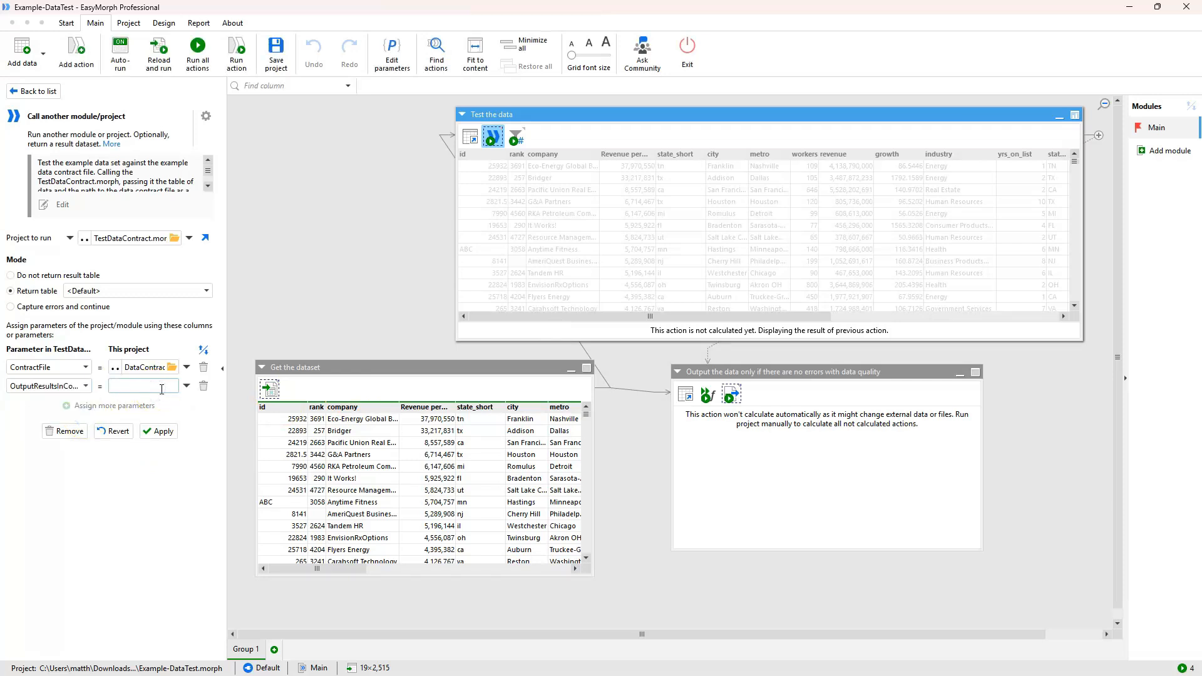
pyautogui.click(173, 383)
pyautogui.hotkey('alt', 'Tab')
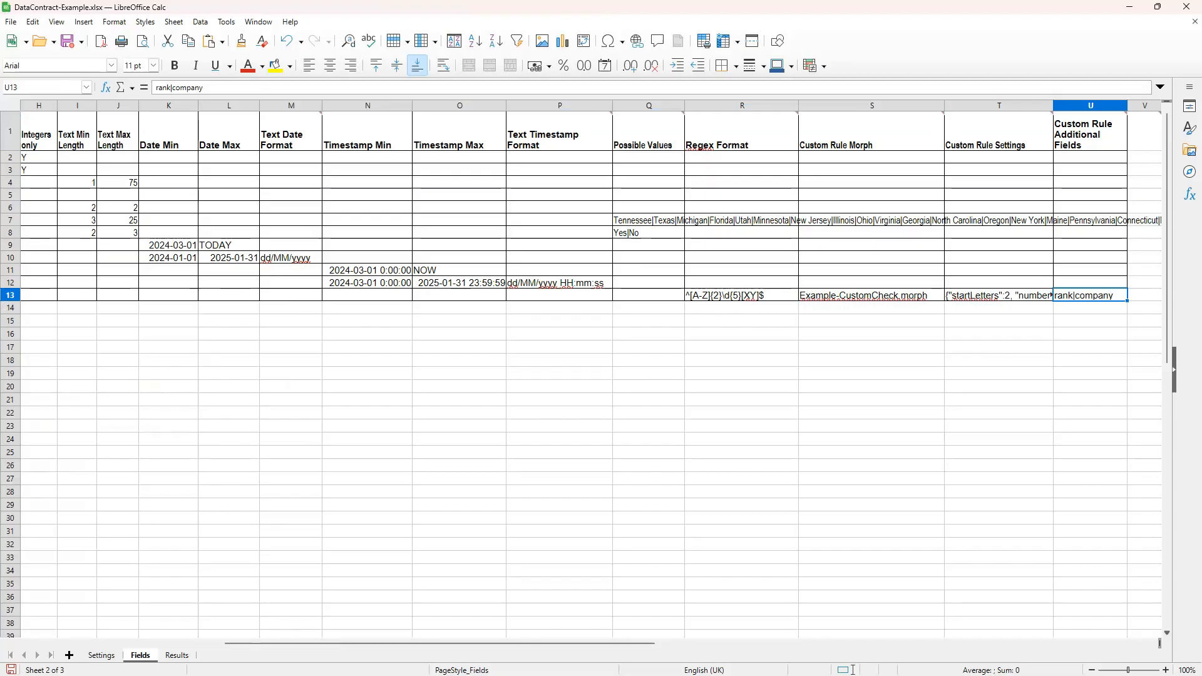
pyautogui.click(179, 656)
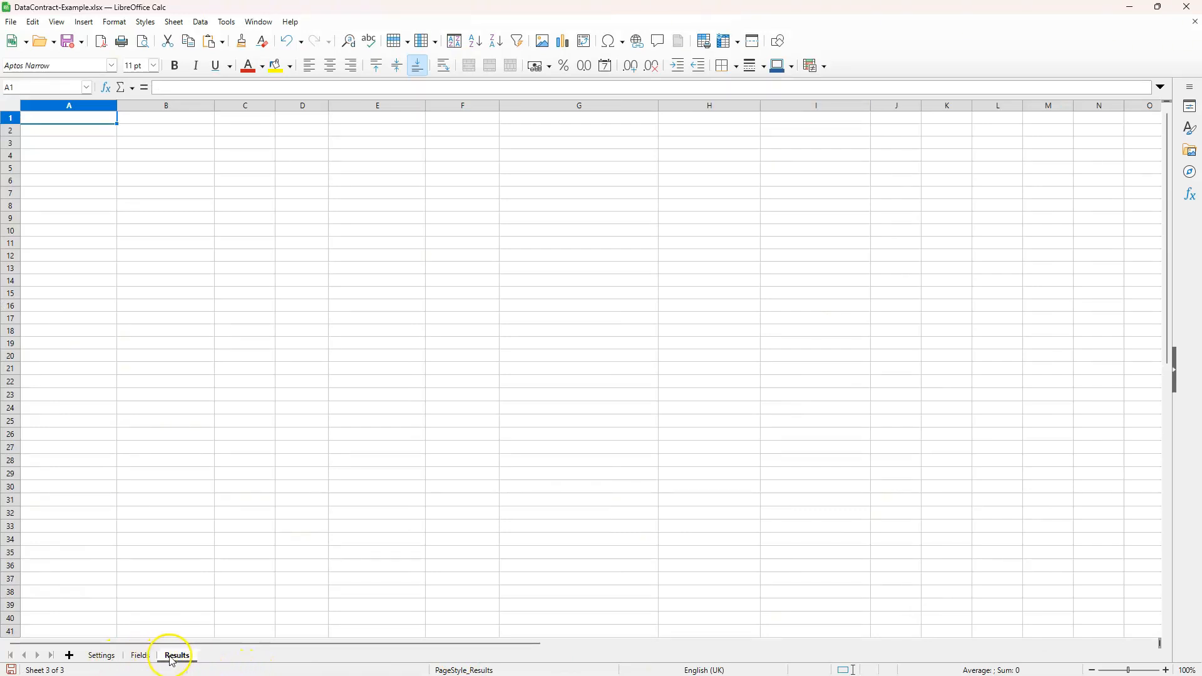
pyautogui.click(1130, 7)
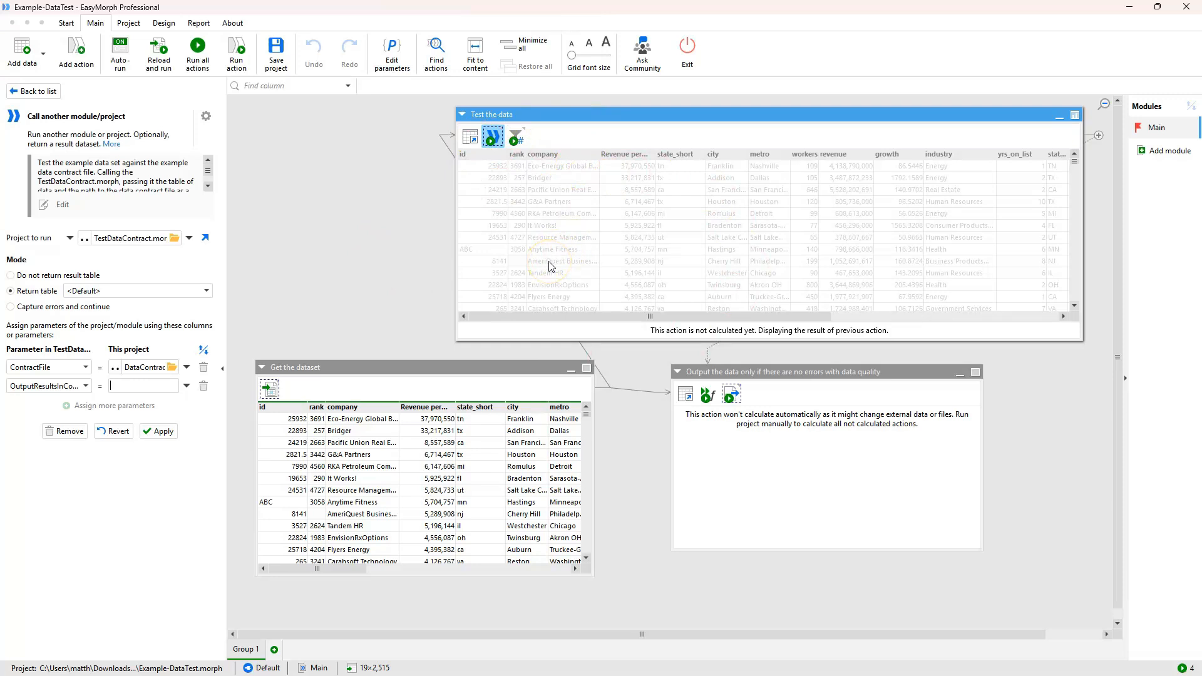
pyautogui.click(204, 386)
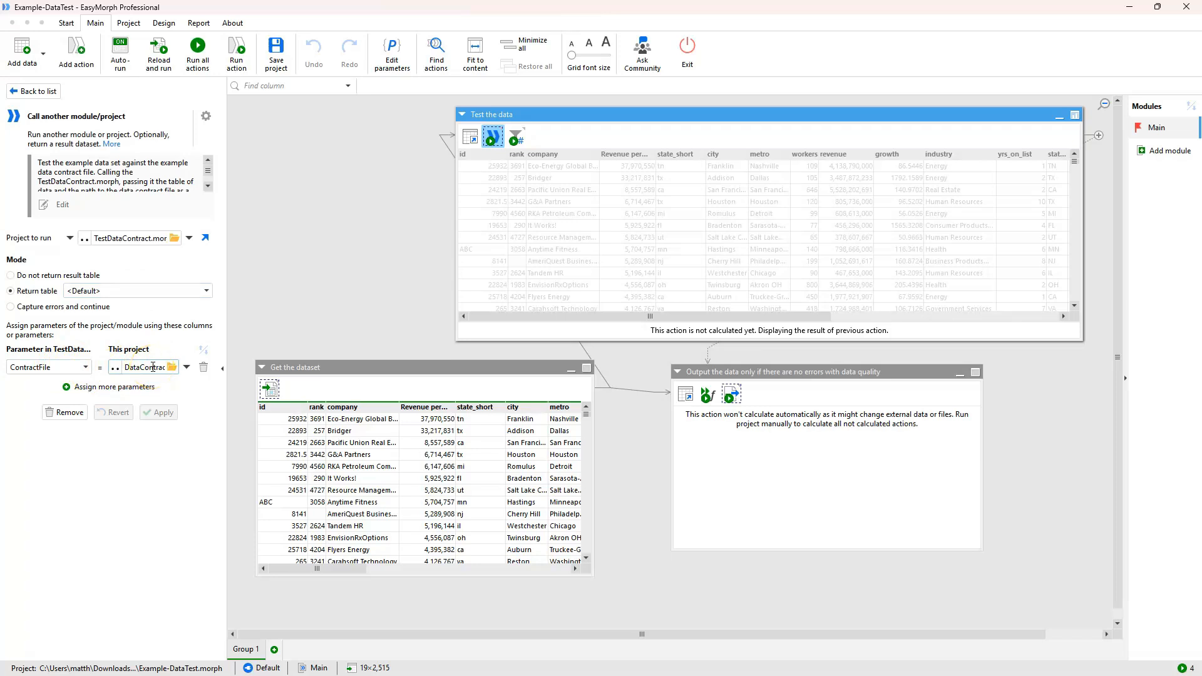
# Run the Call another module/project action to test the dataset against the contract, and dismiss the warnings dialog.
pyautogui.click(239, 62)
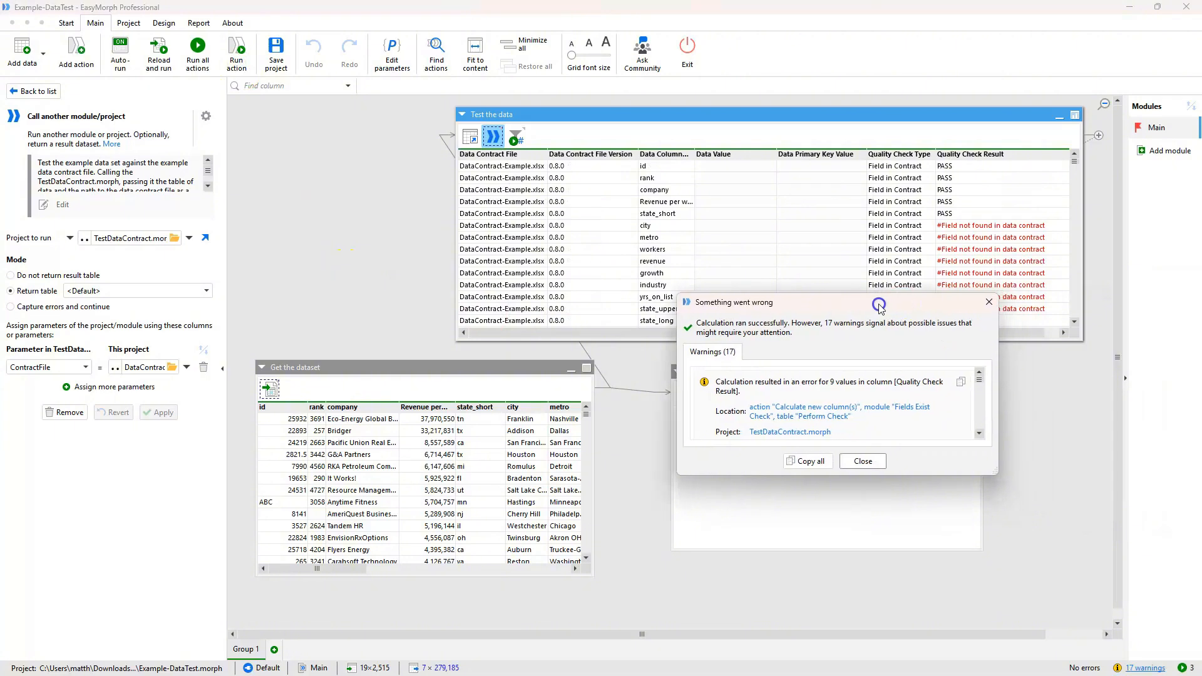
pyautogui.moveTo(879, 305); pyautogui.dragTo(847, 290)
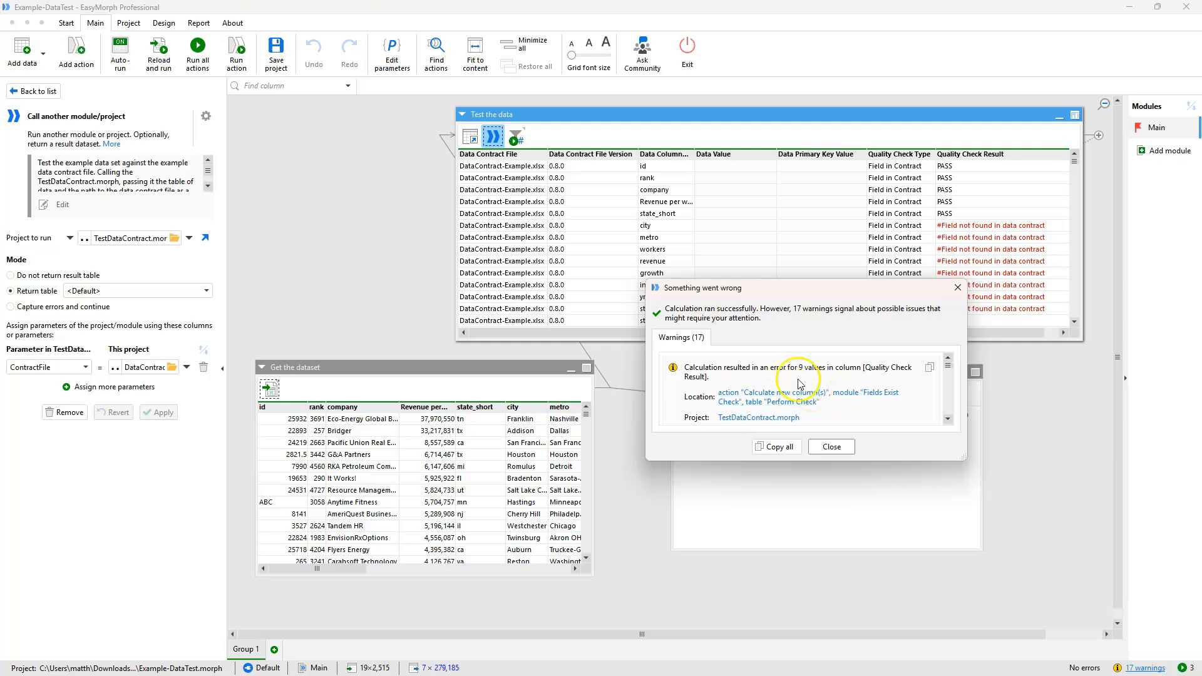
pyautogui.click(825, 452)
pyautogui.click(825, 447)
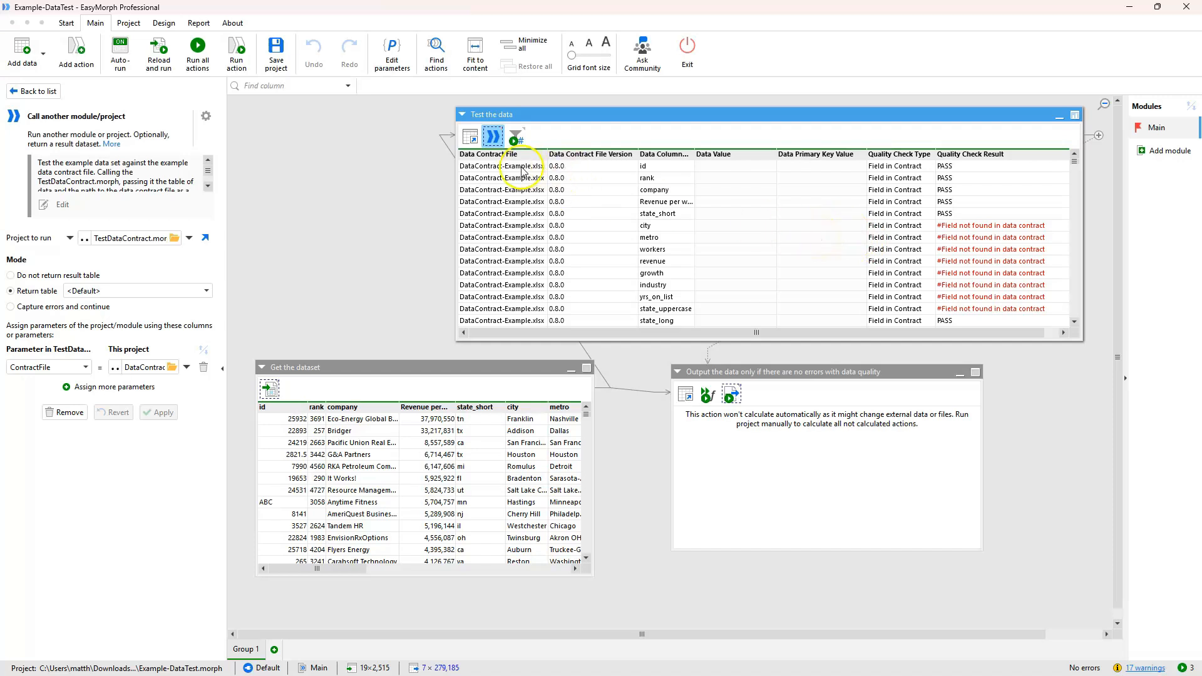
# Widen the Data Contract File and Data Column Name result columns, and check the contract's version on its Settings sheet in LibreOffice Calc.
pyautogui.moveTo(547, 154); pyautogui.dragTo(554, 154)
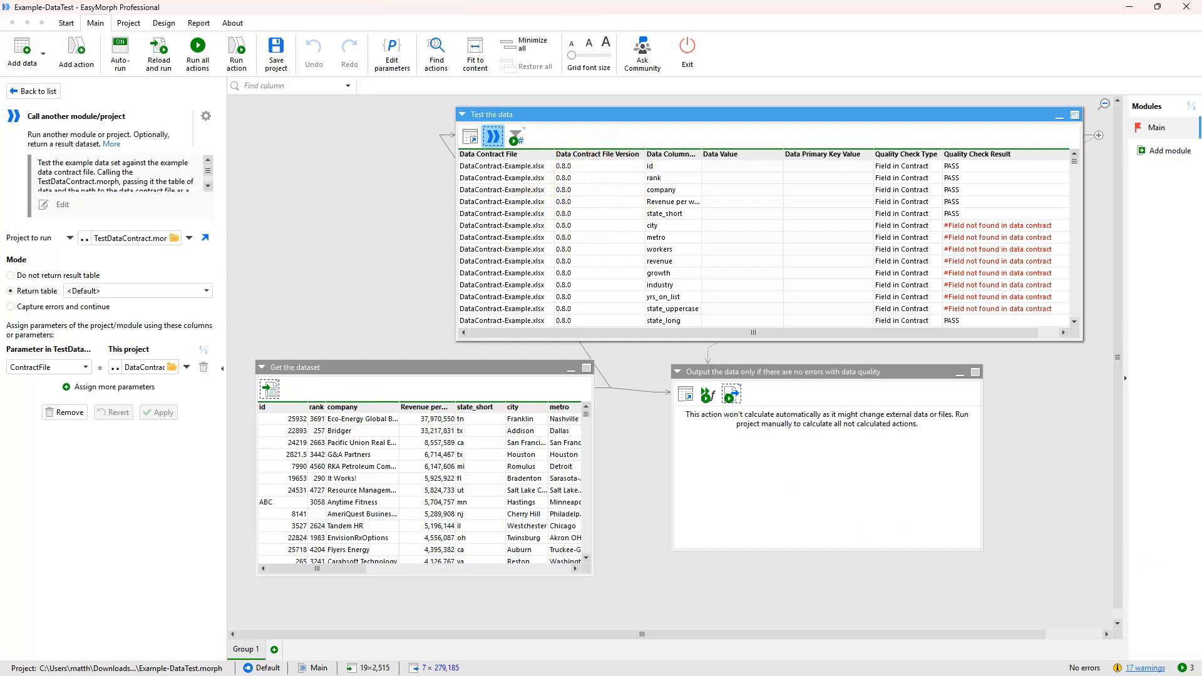
pyautogui.hotkey('alt', 'Tab')
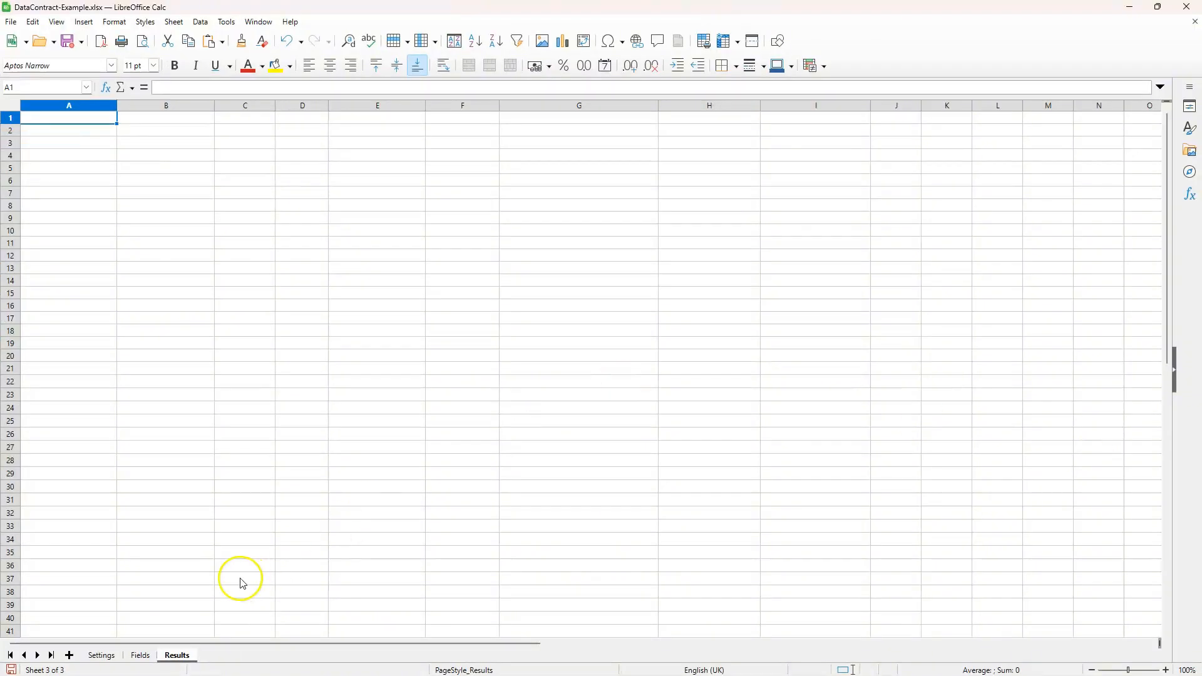
pyautogui.click(102, 656)
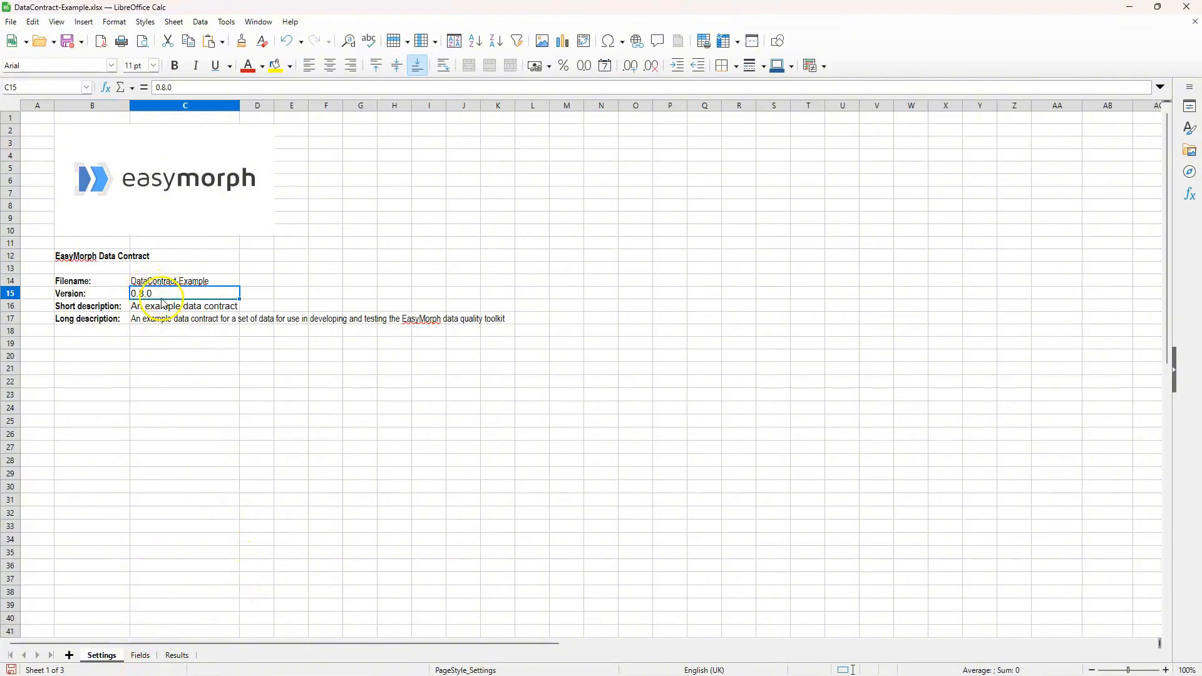
pyautogui.click(1134, 8)
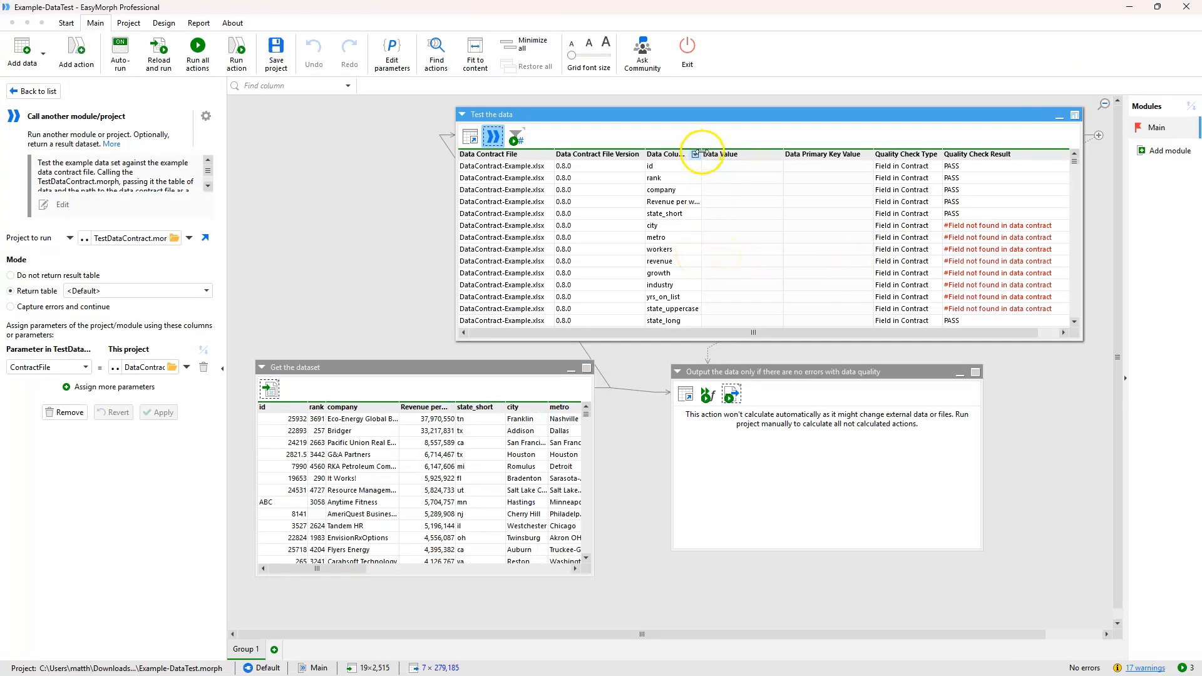
pyautogui.moveTo(702, 154); pyautogui.dragTo(730, 153)
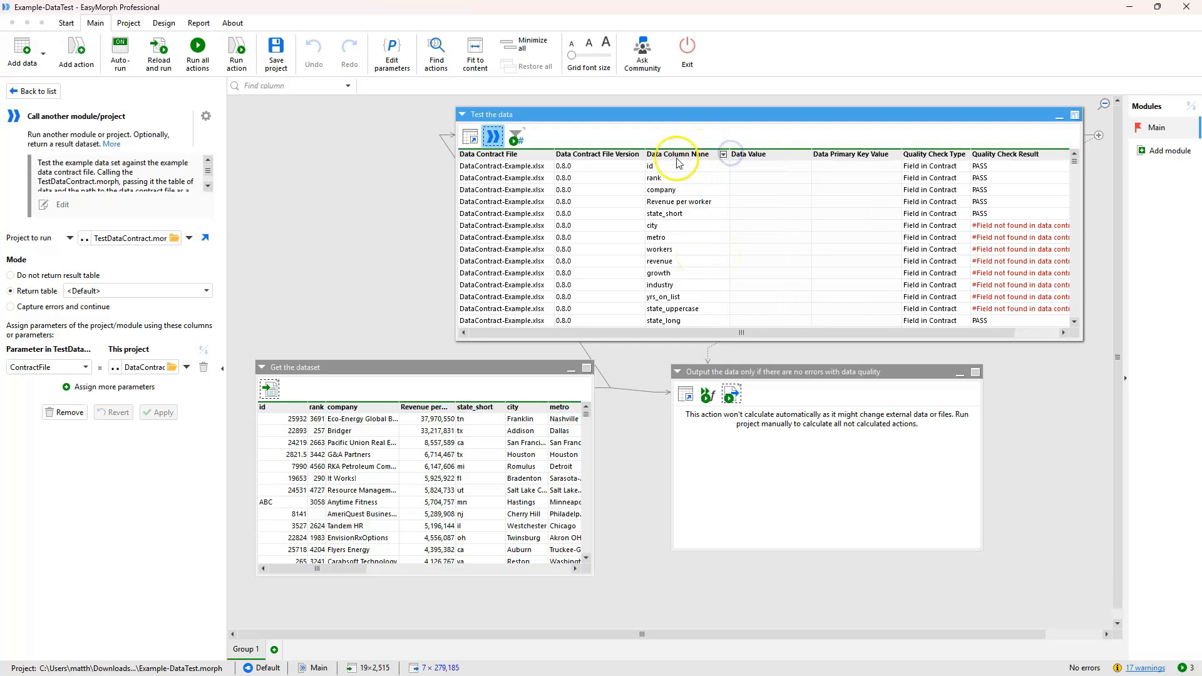
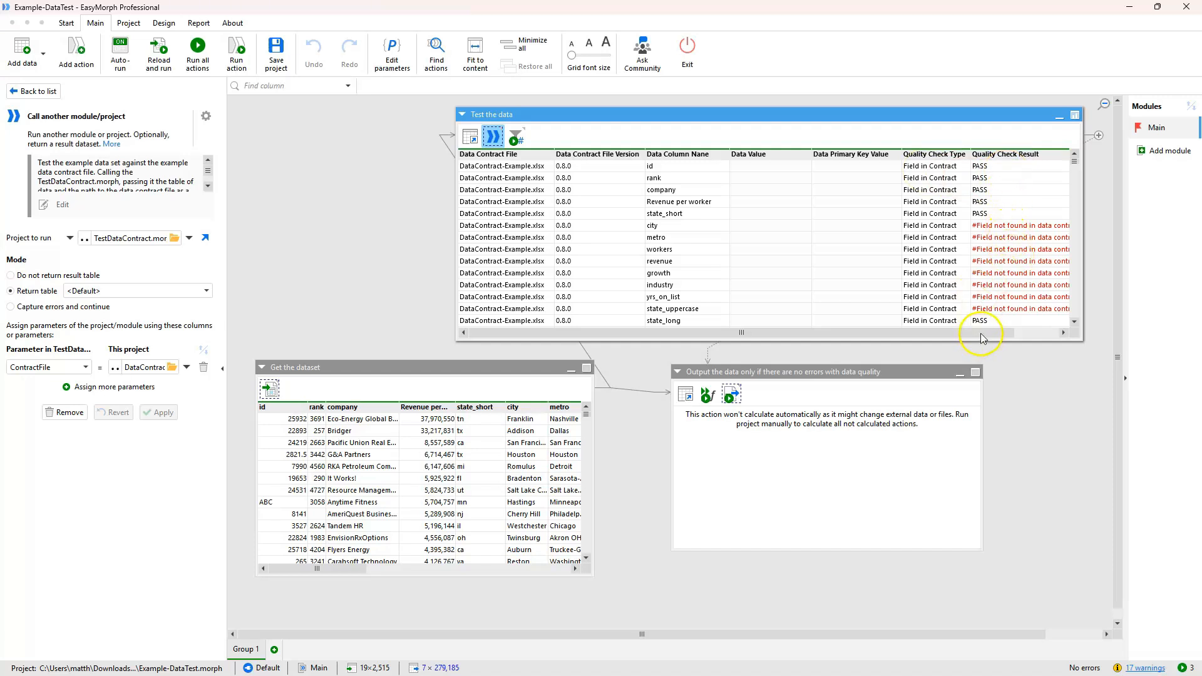
# Examine the Field in Contract results and the id column's Data Type results in the Test the data table.
pyautogui.moveTo(980, 333); pyautogui.dragTo(1036, 340)
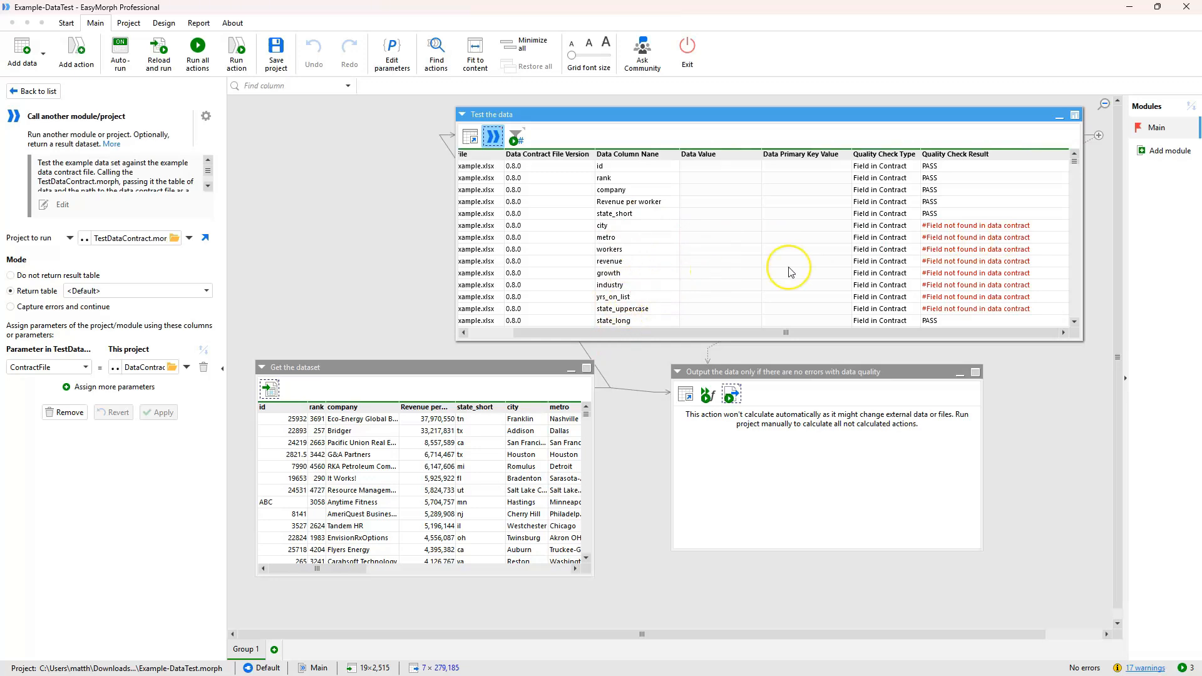
pyautogui.scroll(-4, 788, 266)
pyautogui.scroll(2, 791, 272)
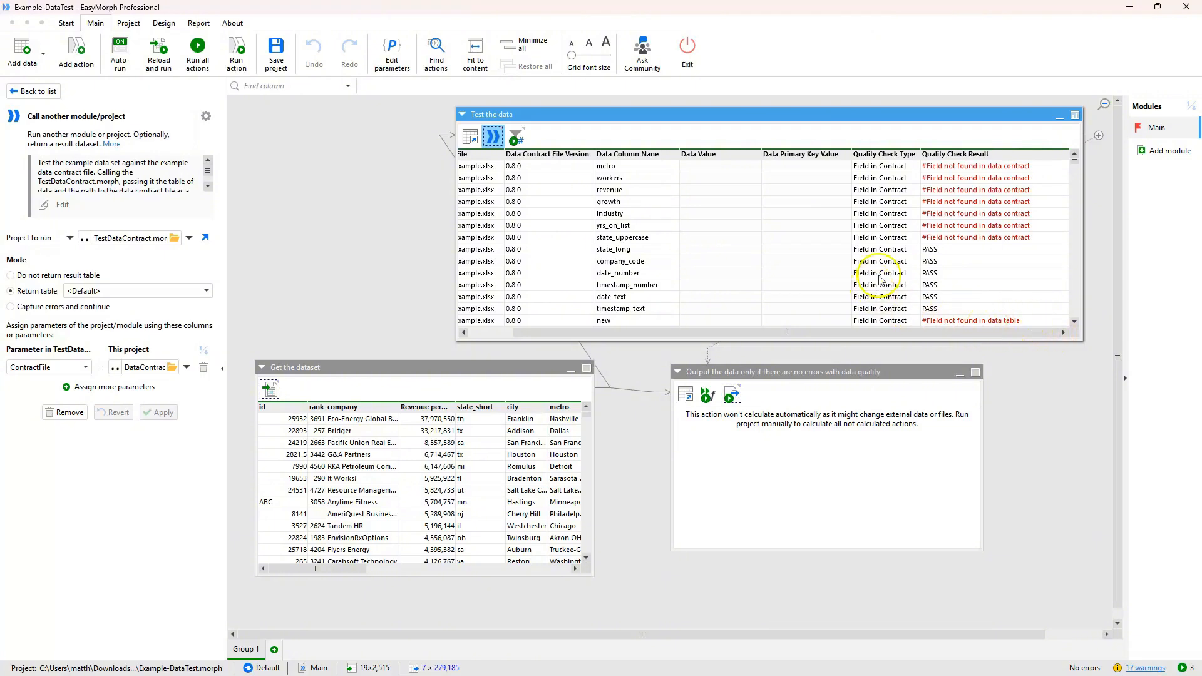
pyautogui.click(1073, 198)
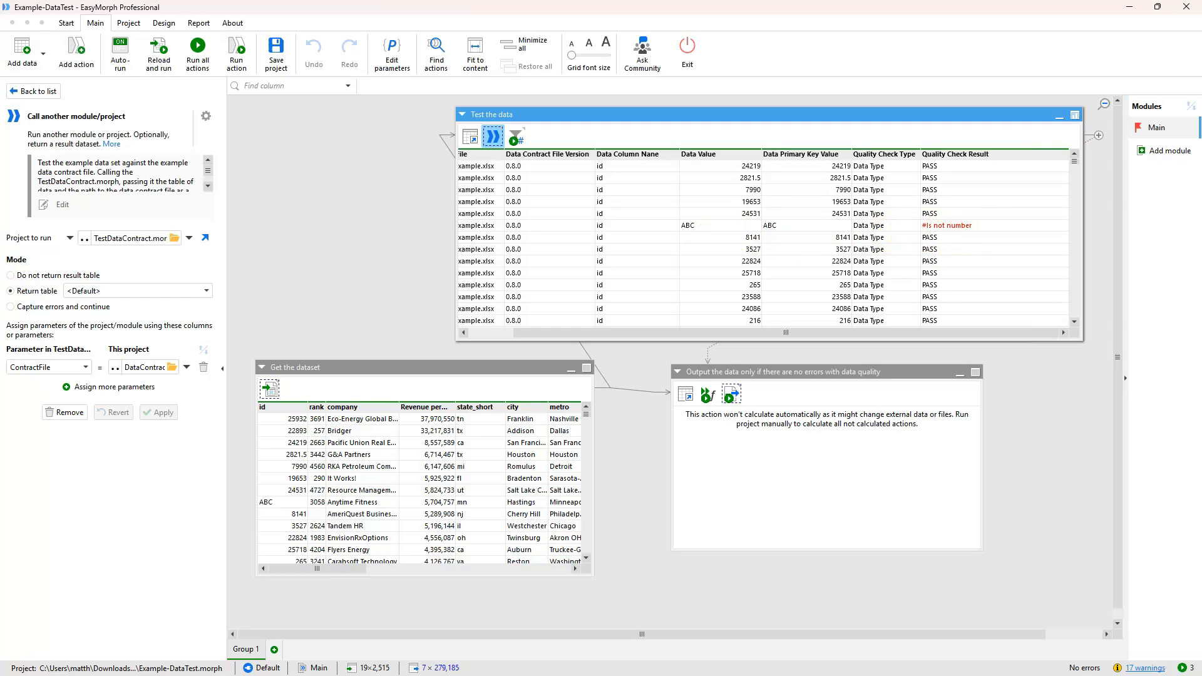
# Switch to LibreOffice Calc to examine the id field's required data type on the contract's Fields sheet, and return to EasyMorph.
pyautogui.hotkey('alt', 'Tab')
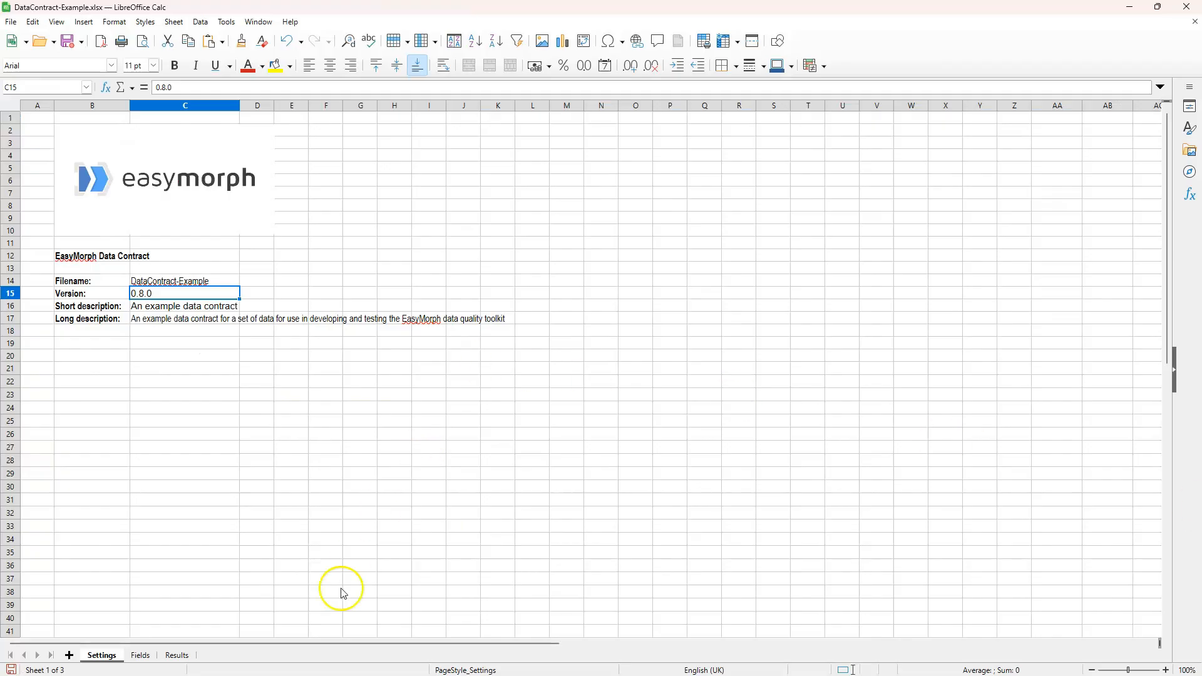
pyautogui.click(142, 654)
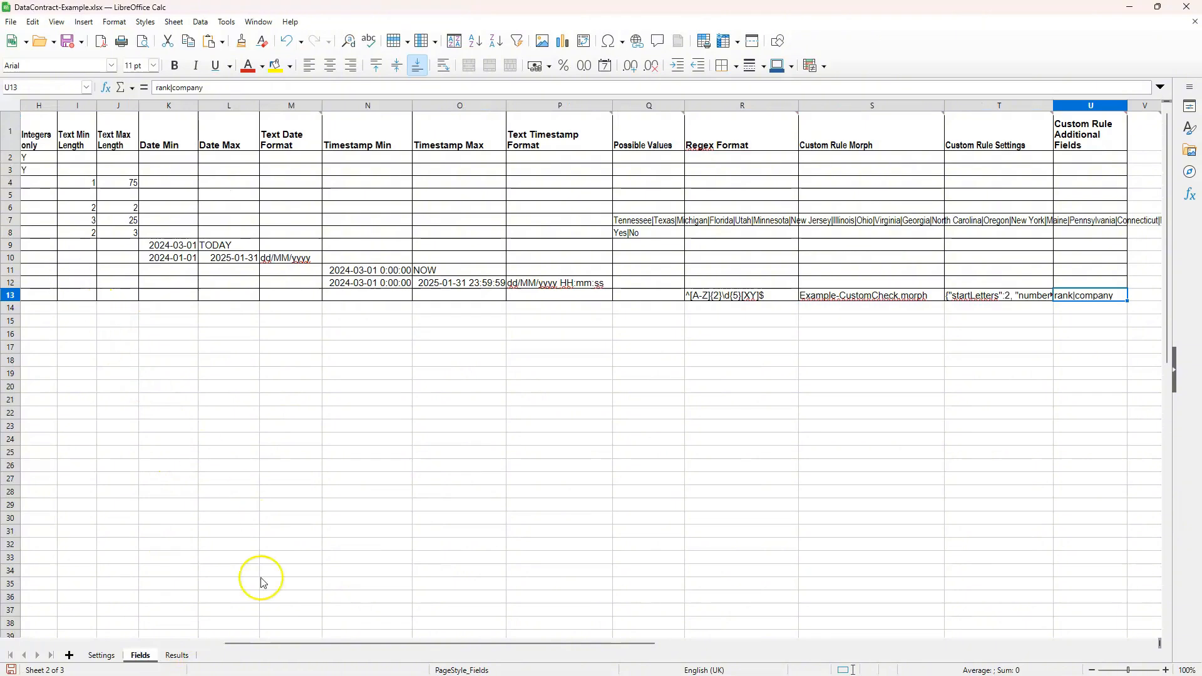
pyautogui.moveTo(260, 645); pyautogui.dragTo(78, 655)
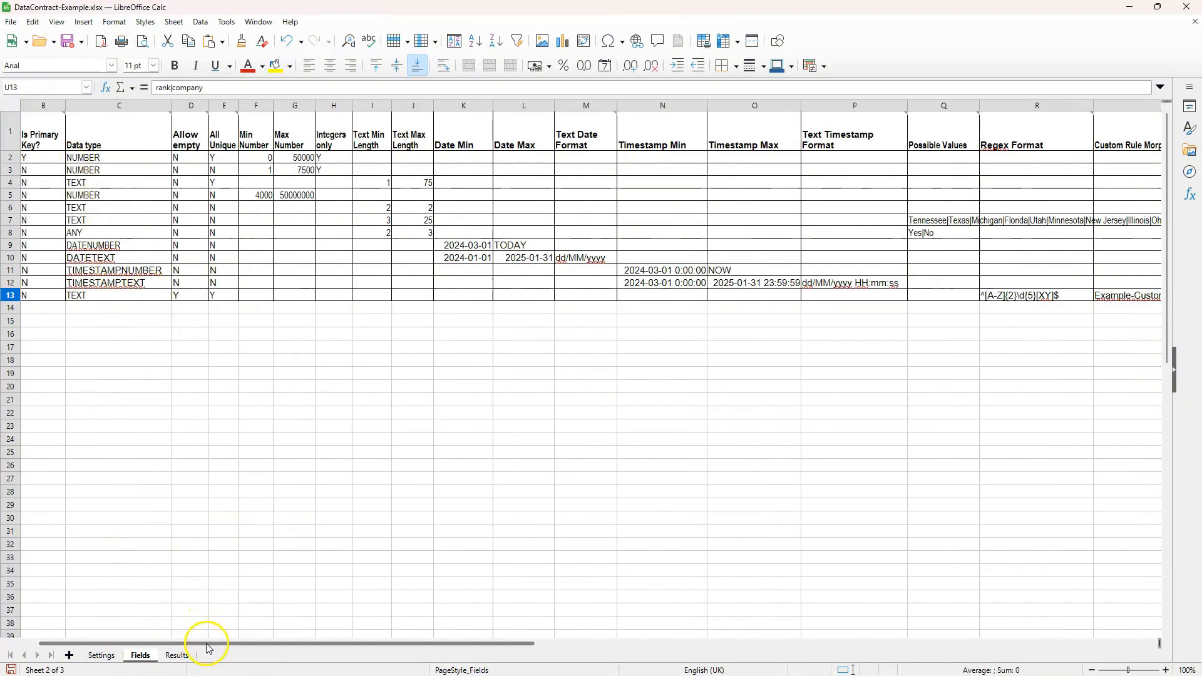
pyautogui.moveTo(201, 643); pyautogui.dragTo(175, 645)
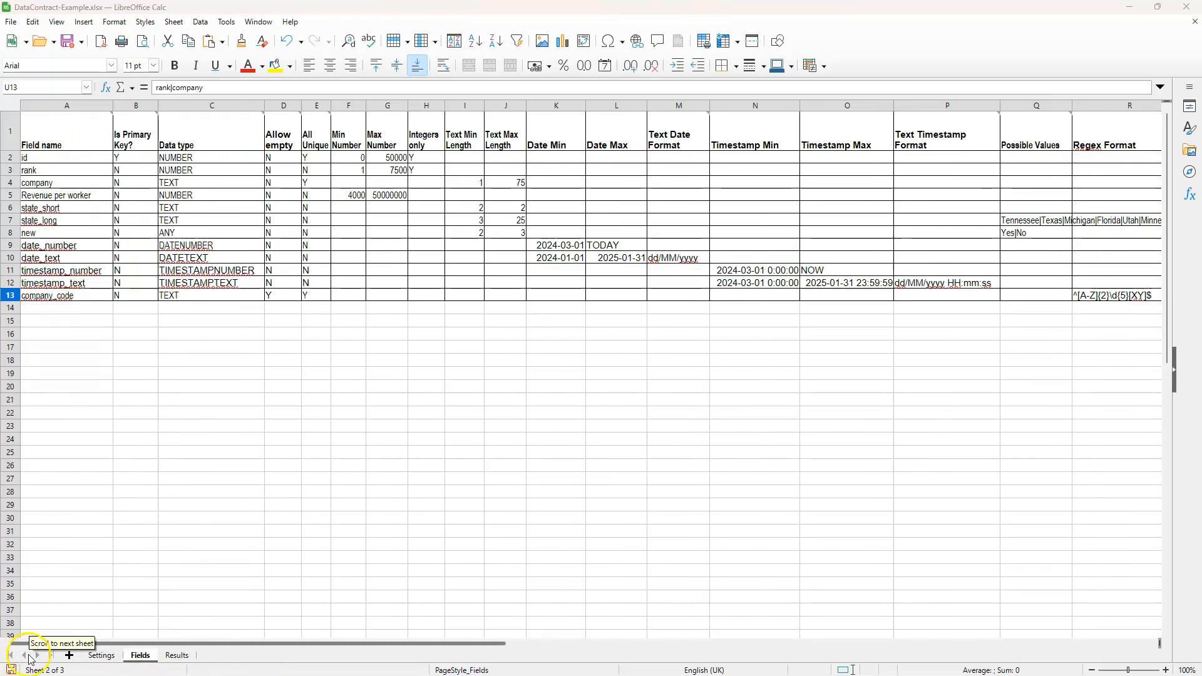
pyautogui.click(163, 161)
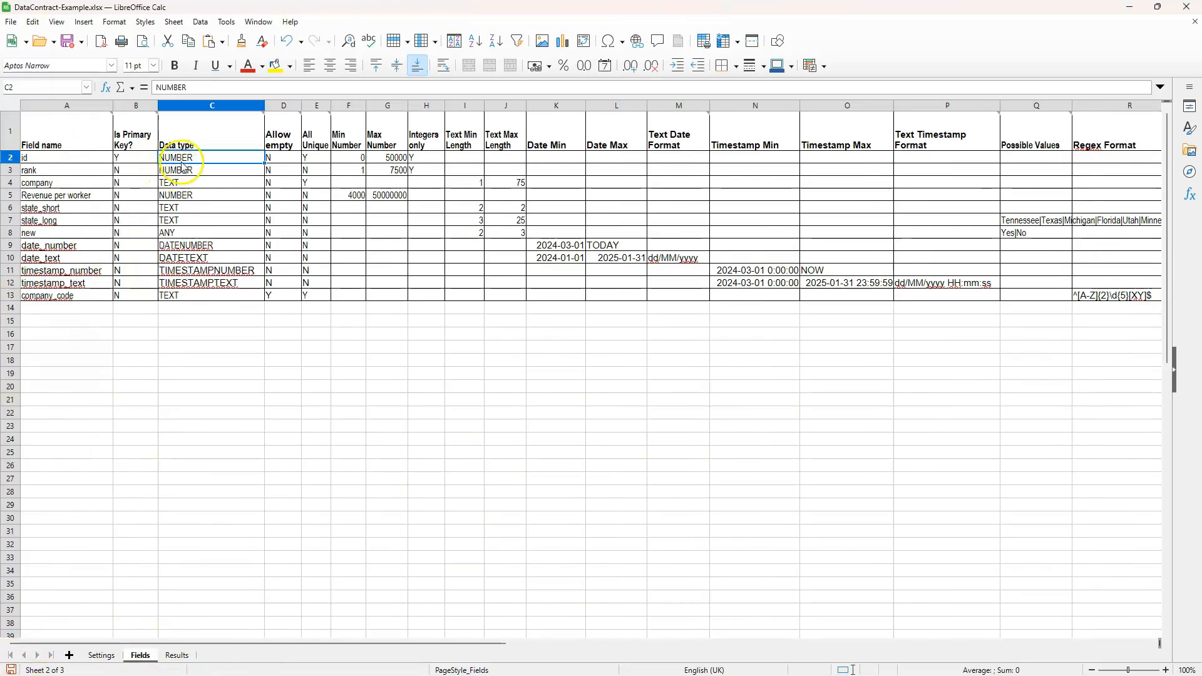
pyautogui.click(1133, 7)
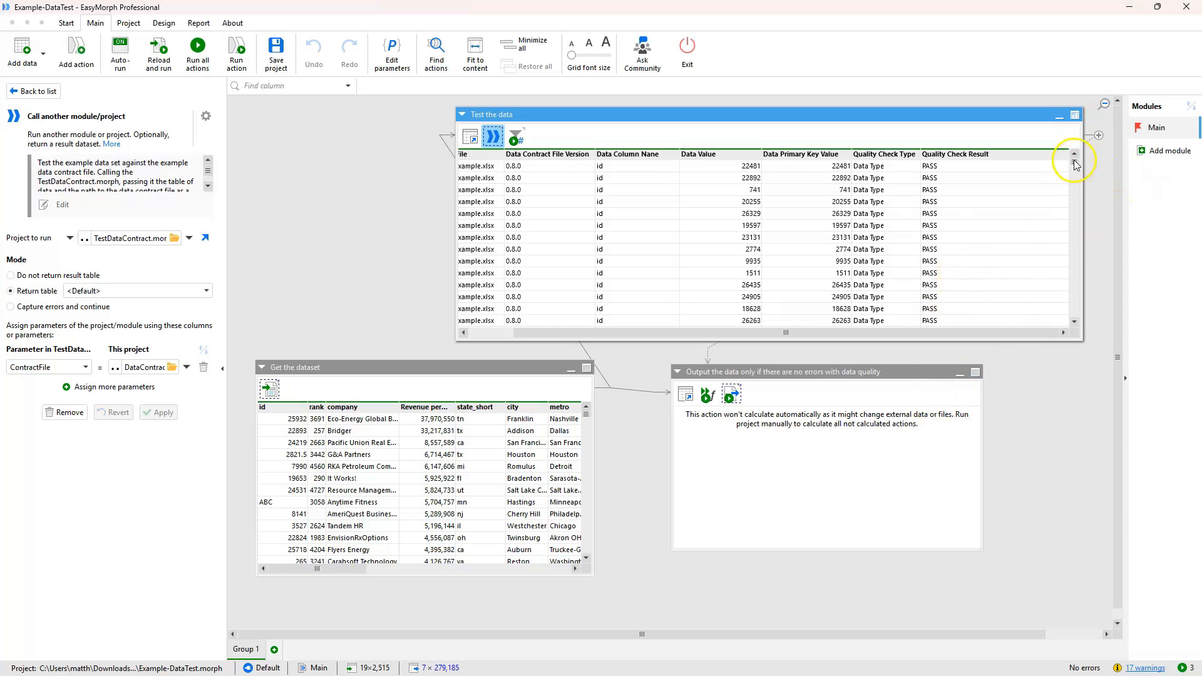
# Examine the Date Range check results for date_number, and return to the beginning of the results.
pyautogui.moveTo(1074, 162); pyautogui.dragTo(1083, 263)
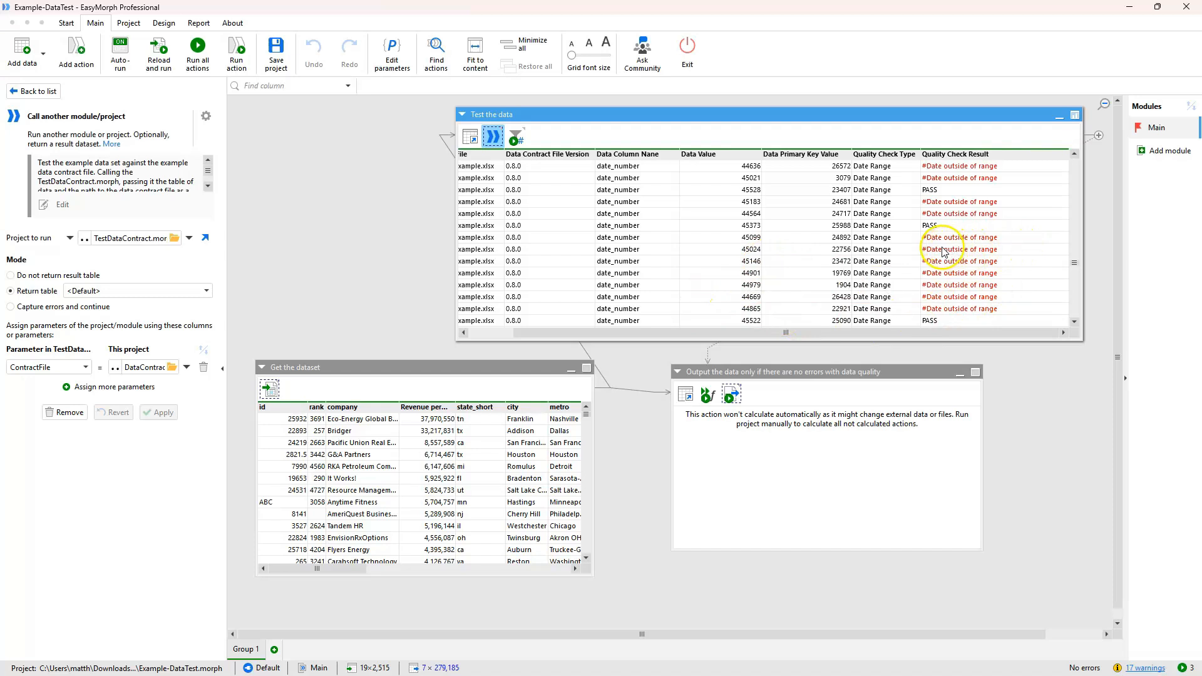
pyautogui.scroll(-5, 977, 254)
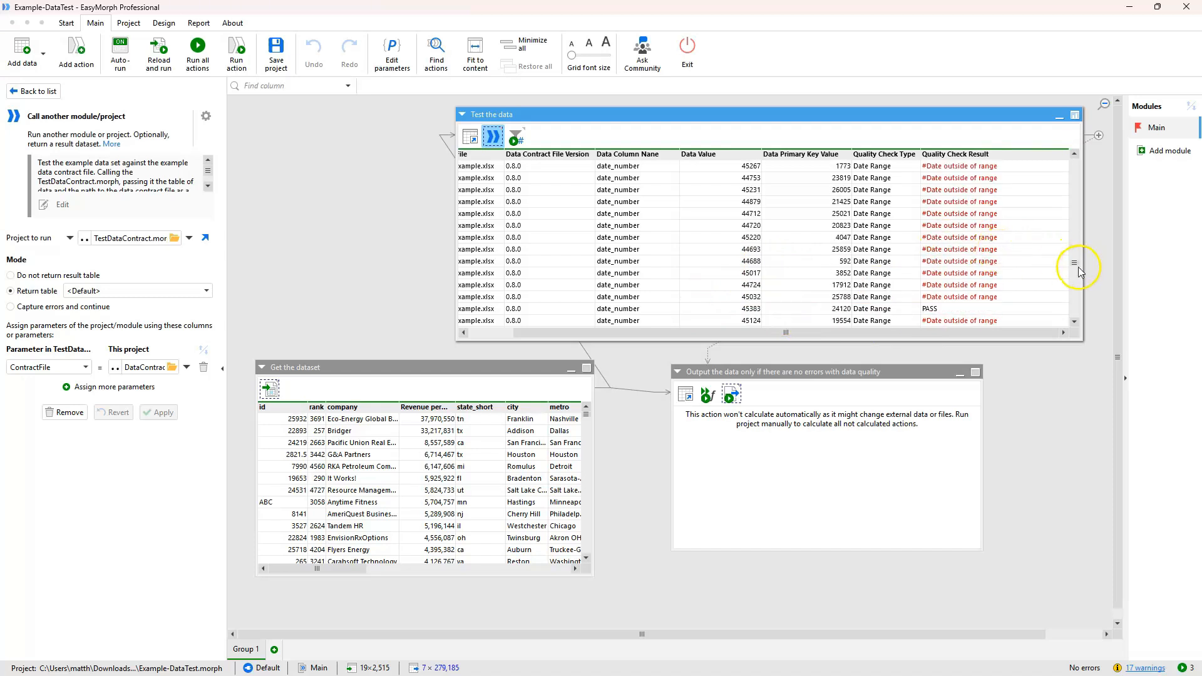
pyautogui.moveTo(1074, 263); pyautogui.dragTo(1086, 148)
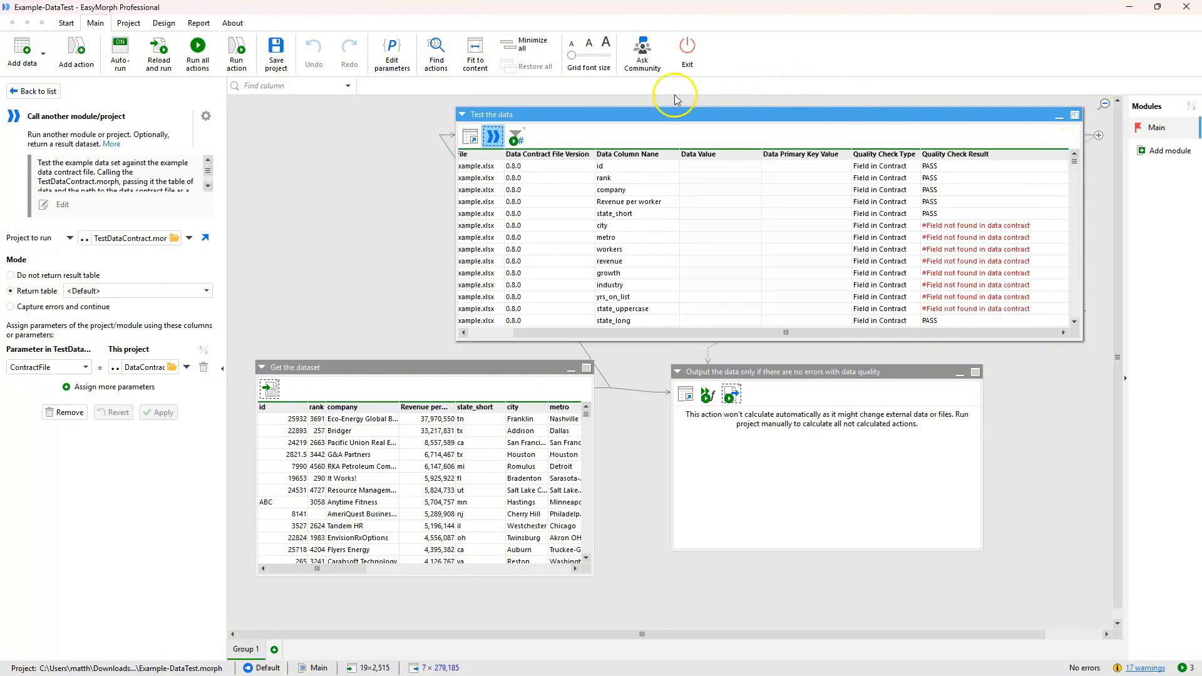
# Run the Filter by type action in Test the data to keep only error rows, and browse the filtered results.
pyautogui.click(516, 136)
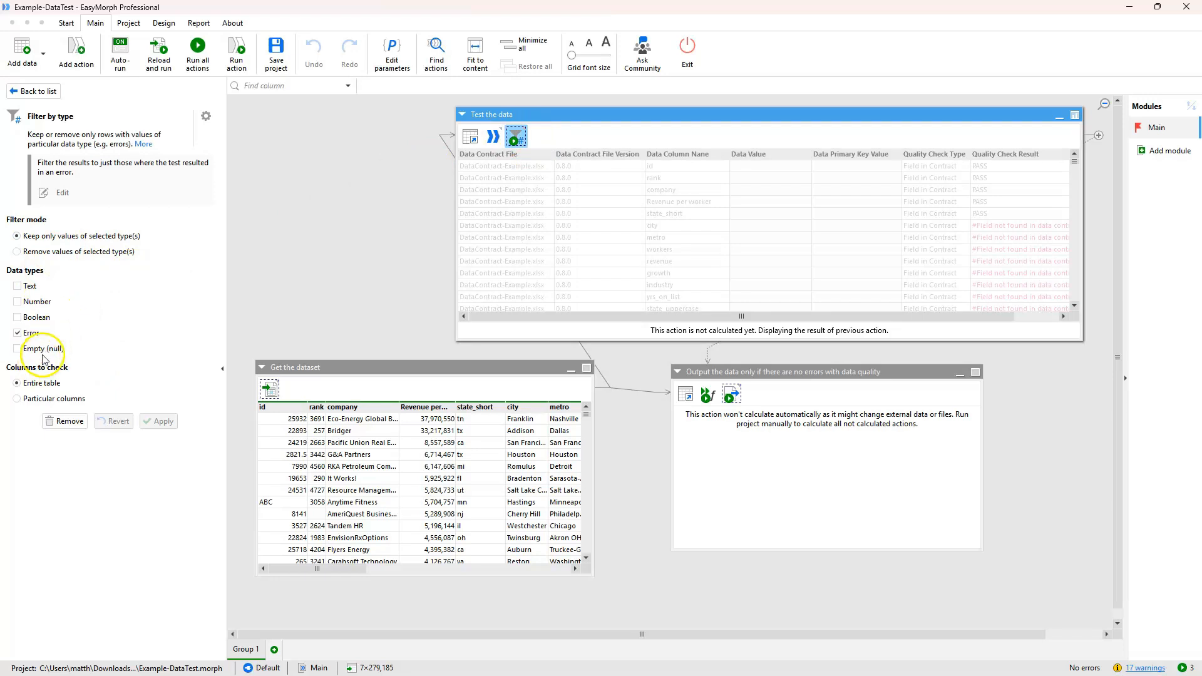
pyautogui.click(18, 332)
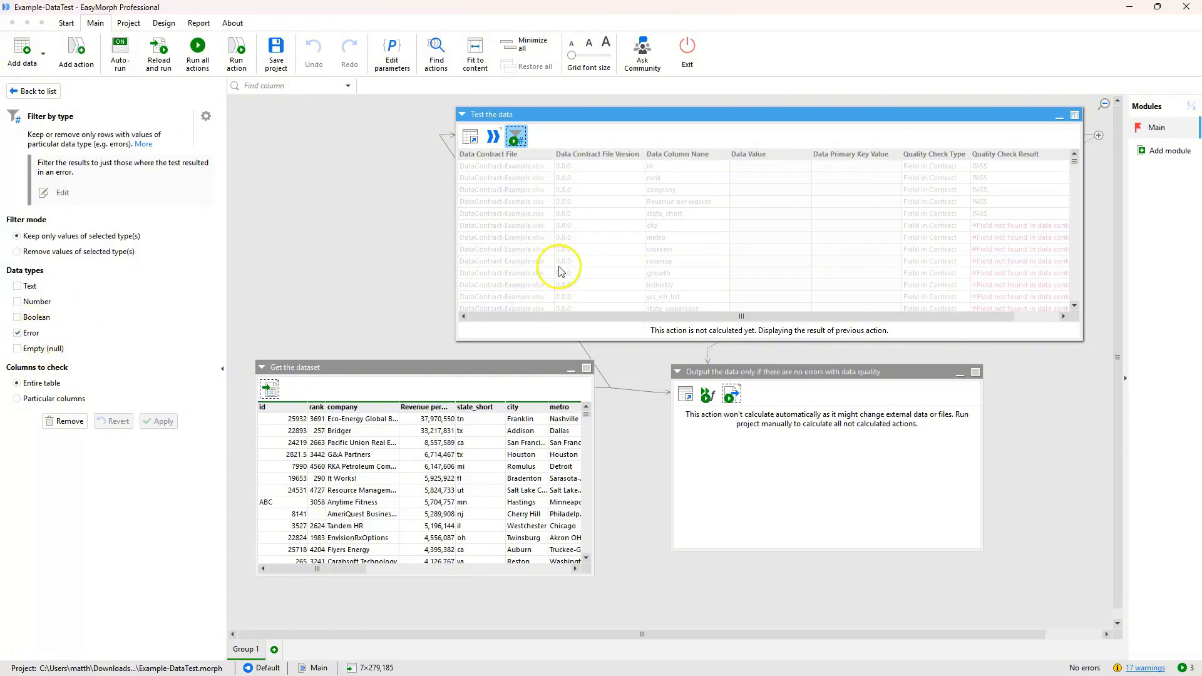
pyautogui.click(245, 55)
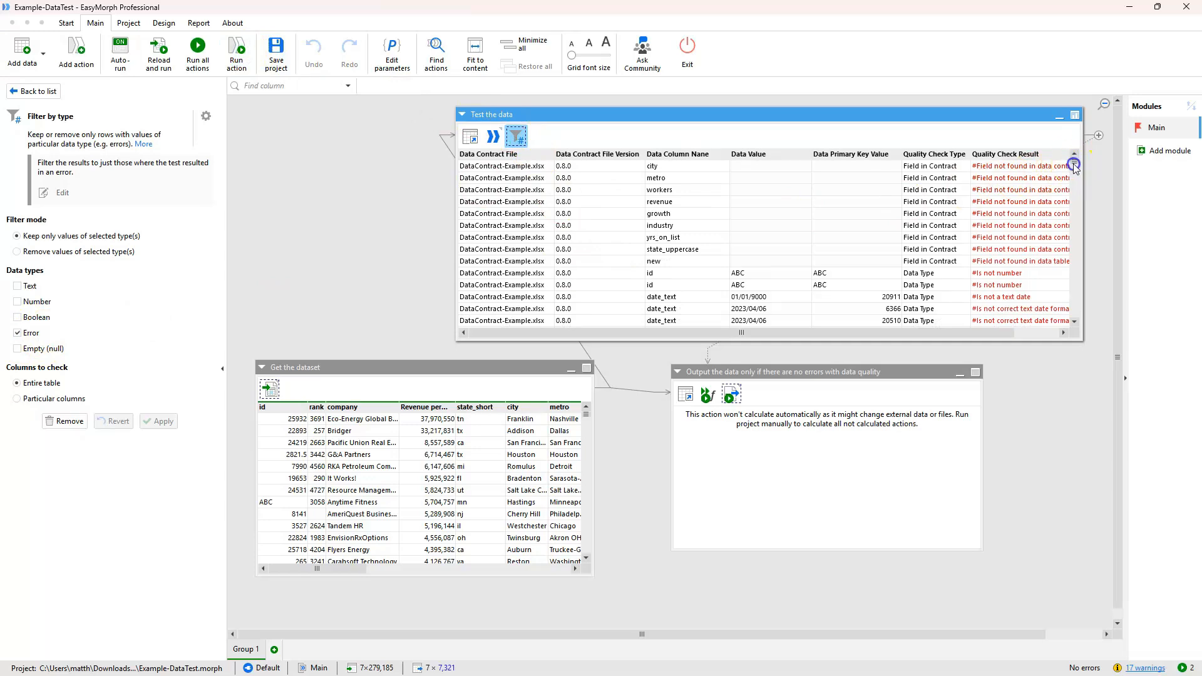
pyautogui.moveTo(1074, 166); pyautogui.dragTo(1075, 252)
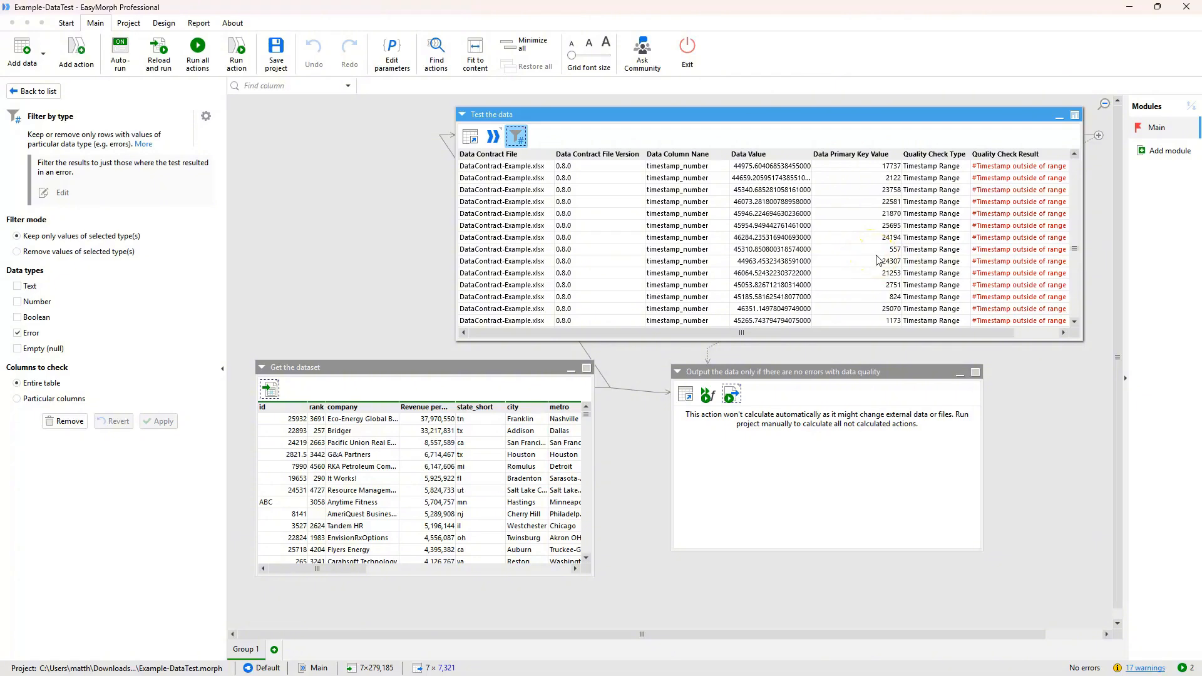
pyautogui.scroll(-20, 879, 261)
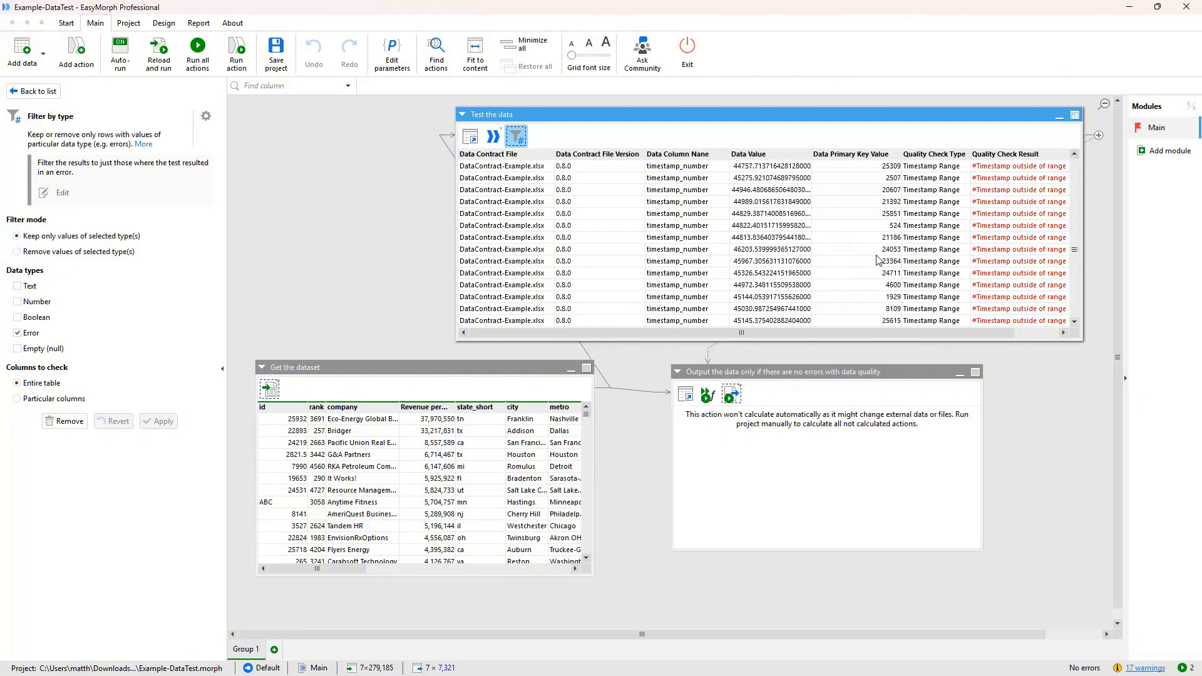
pyautogui.scroll(-10, 878, 261)
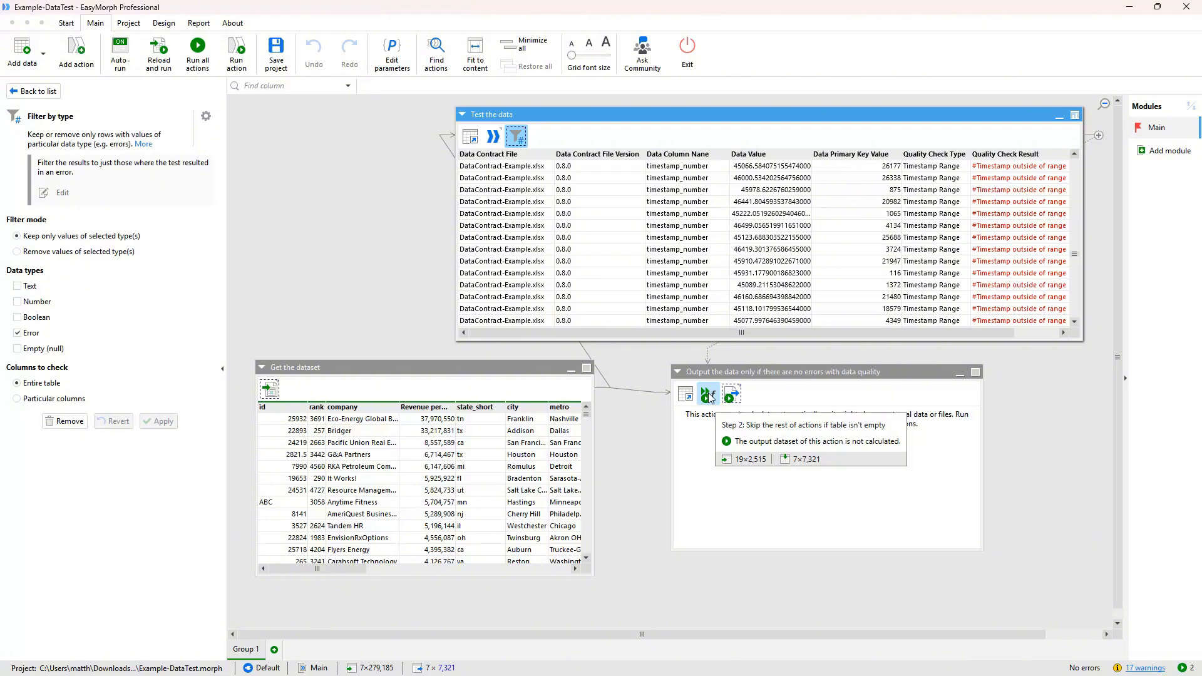
# Examine the skip mode and condition of the Skip on condition in another table action in the data output table.
pyautogui.click(708, 393)
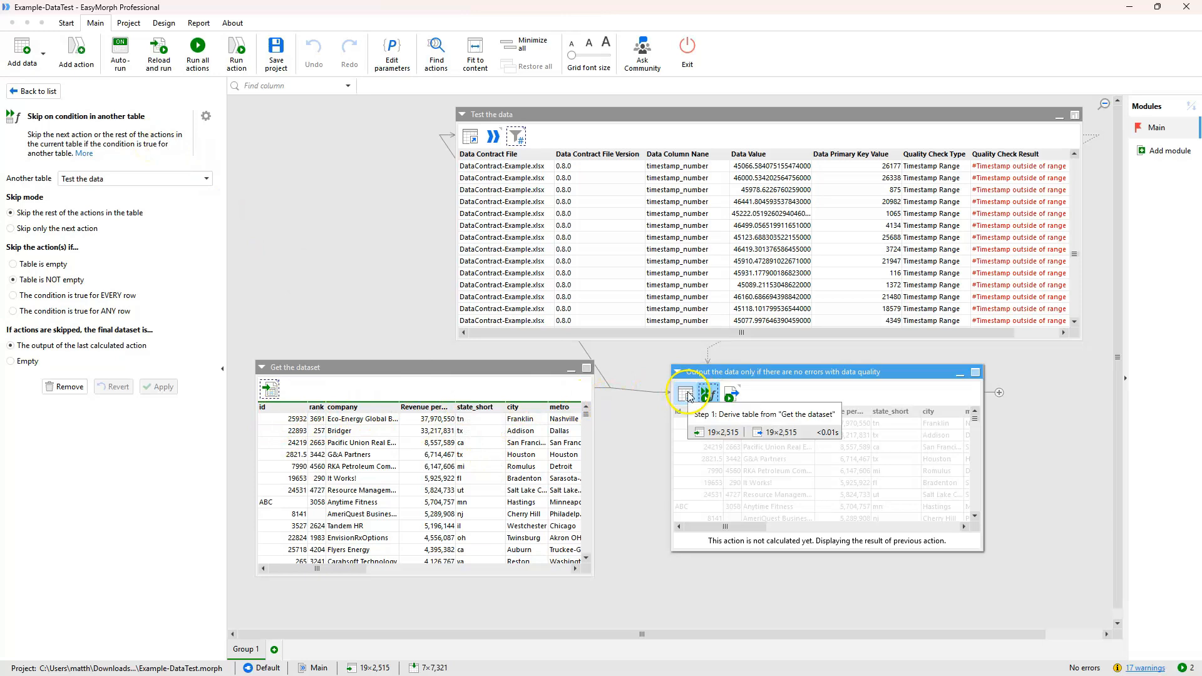
pyautogui.click(689, 396)
pyautogui.click(701, 395)
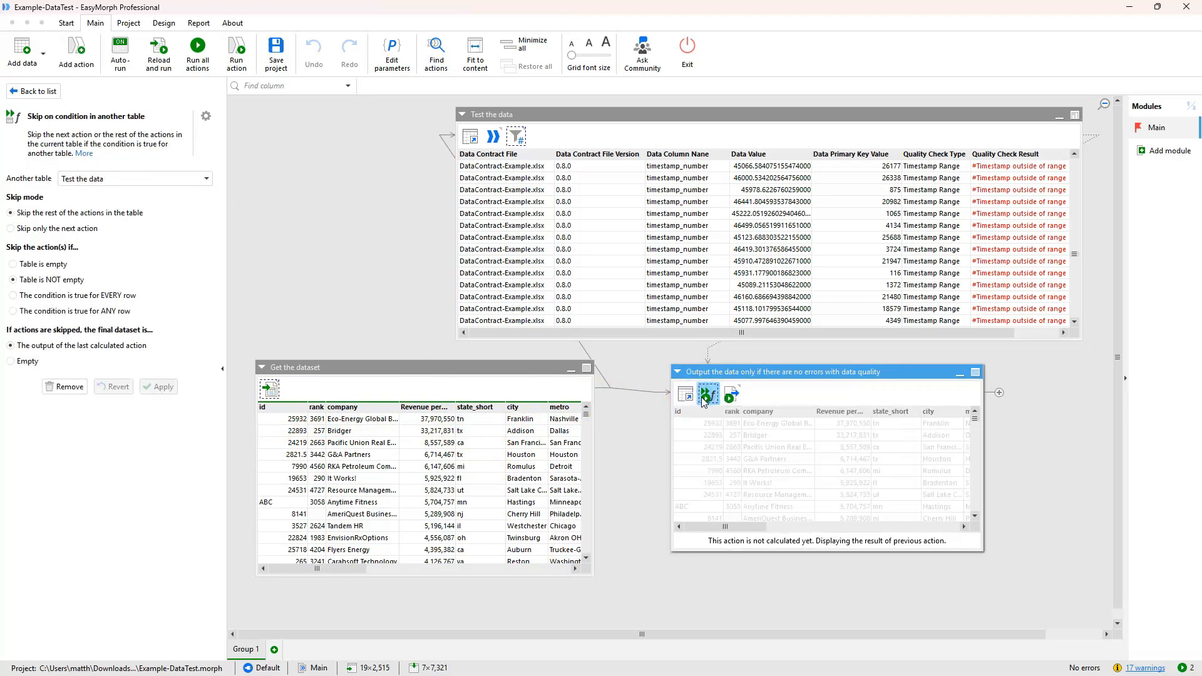
pyautogui.click(709, 401)
pyautogui.moveTo(736, 407)
# Review the unfiltered results of the Call another module/project action, and inspect company_code's Regex Format on the contract's Fields sheet in LibreOffice Calc.
pyautogui.click(493, 138)
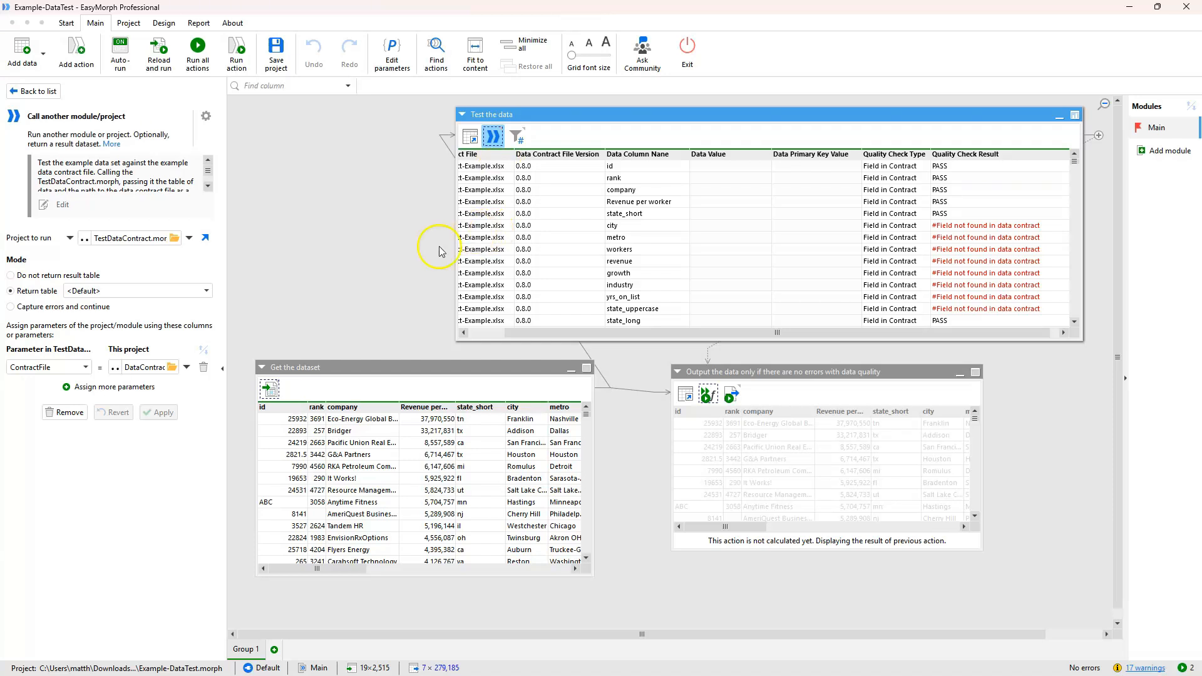
pyautogui.click(292, 281)
pyautogui.moveTo(1075, 166)
pyautogui.mouseDown()
pyautogui.moveTo(1078, 330)
pyautogui.moveTo(1072, 157)
pyautogui.mouseUp()
pyautogui.click(699, 315)
pyautogui.click(633, 367)
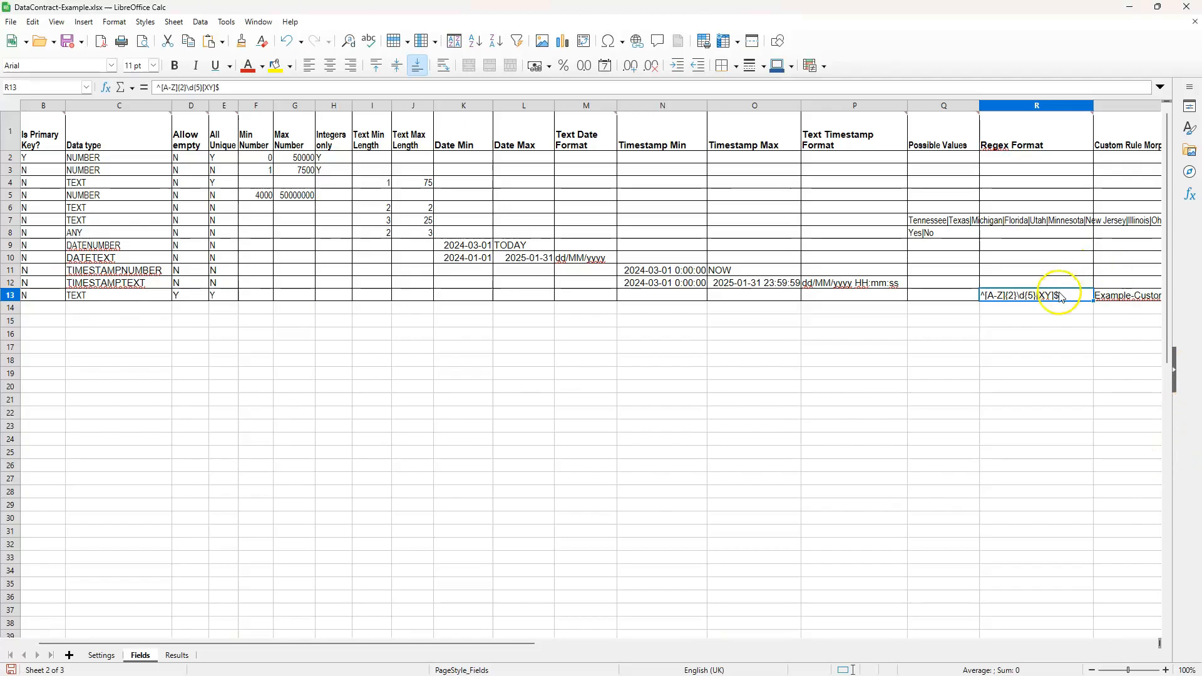
pyautogui.click(1060, 293)
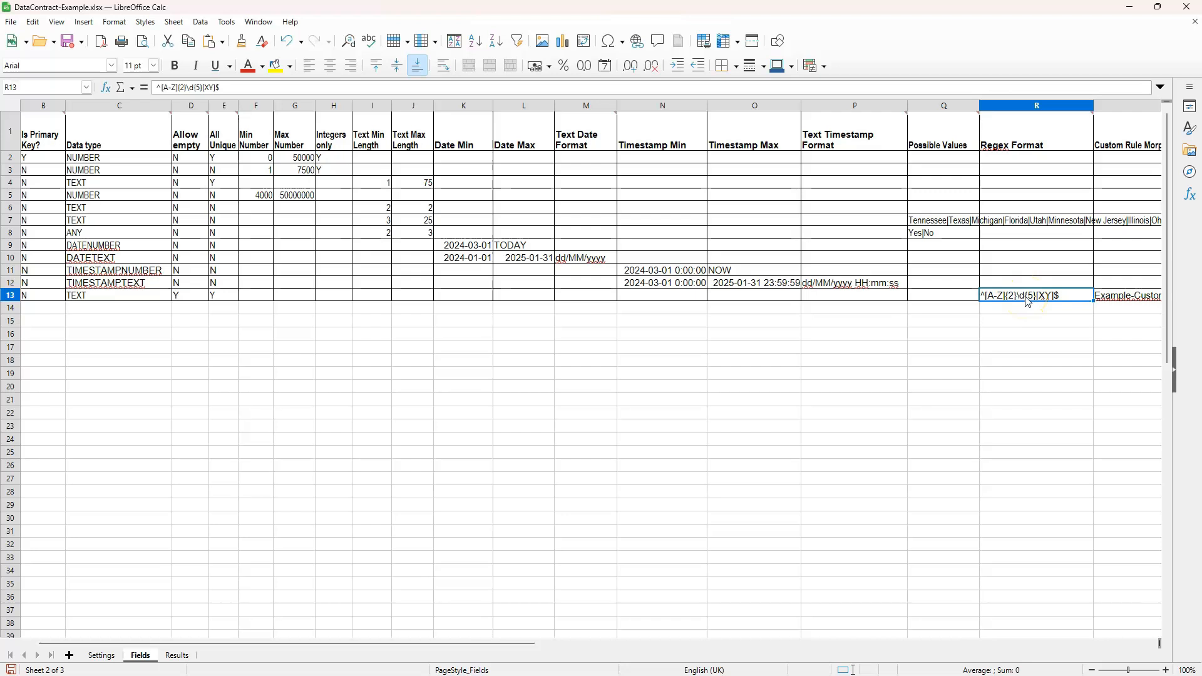
pyautogui.click(1030, 296)
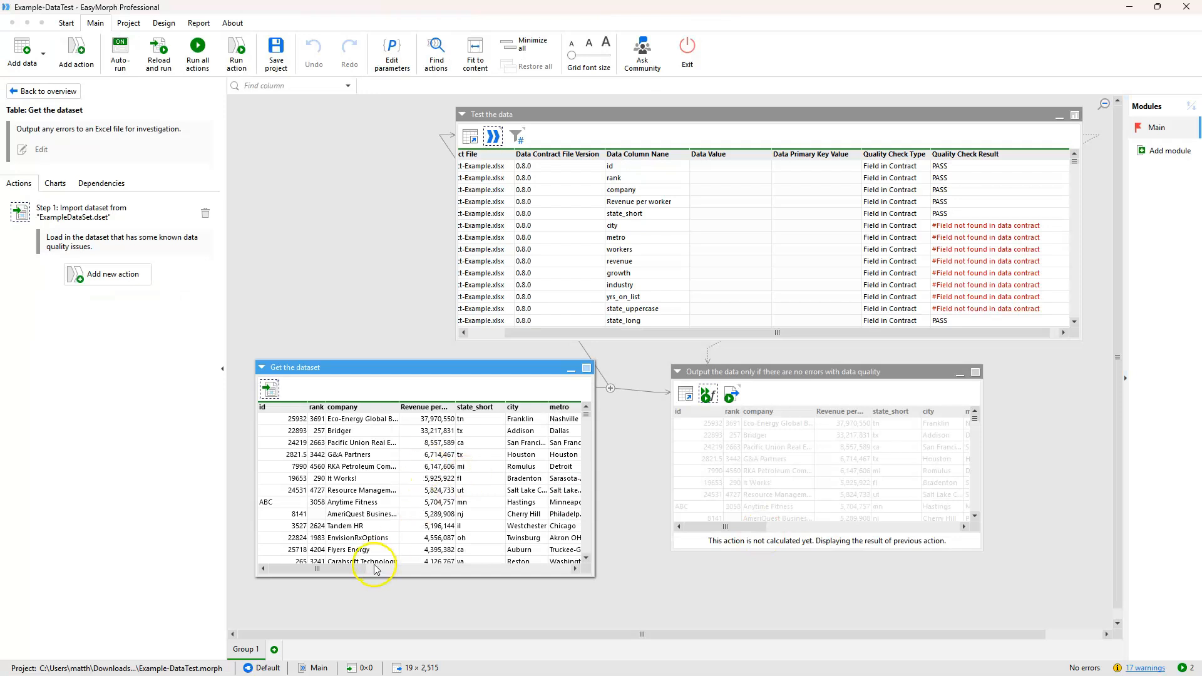
# Examine the company_code values in the Get the dataset table.
pyautogui.moveTo(367, 575); pyautogui.dragTo(512, 574)
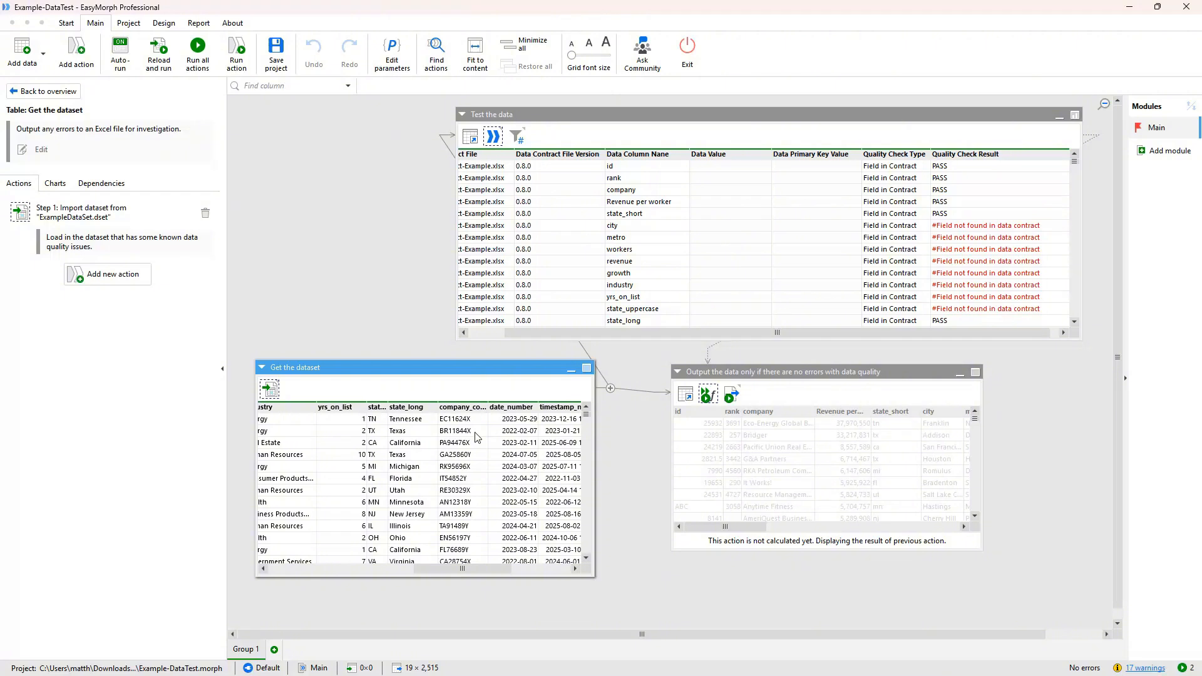
pyautogui.click(476, 435)
pyautogui.click(471, 434)
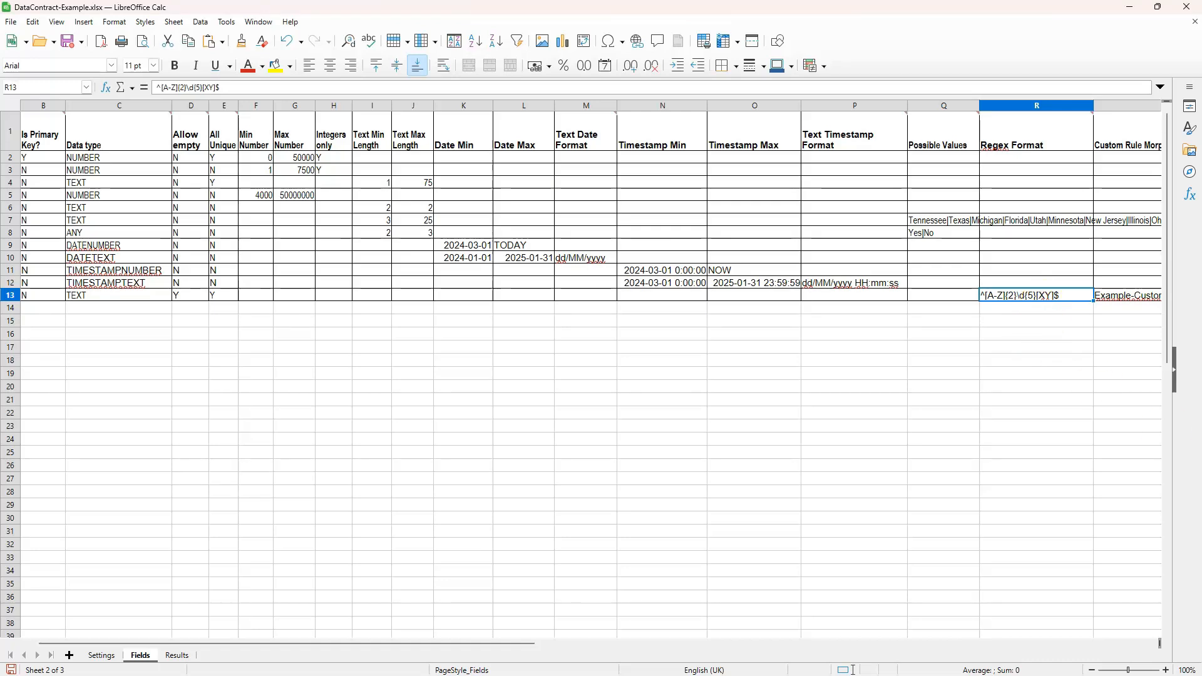
# Switch to regex101.com in the browser, set the flavor to .NET 7.0 (C#), and place the cursor in the regular expression field.
pyautogui.hotkey('alt', 'Tab')
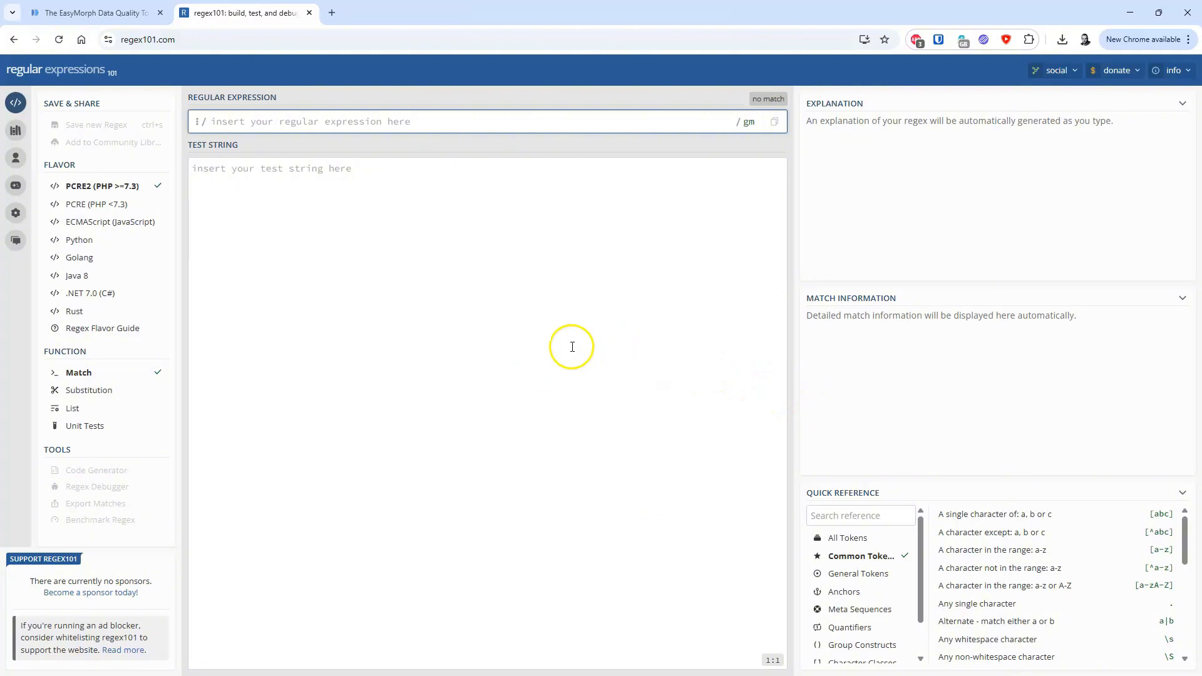
pyautogui.click(128, 297)
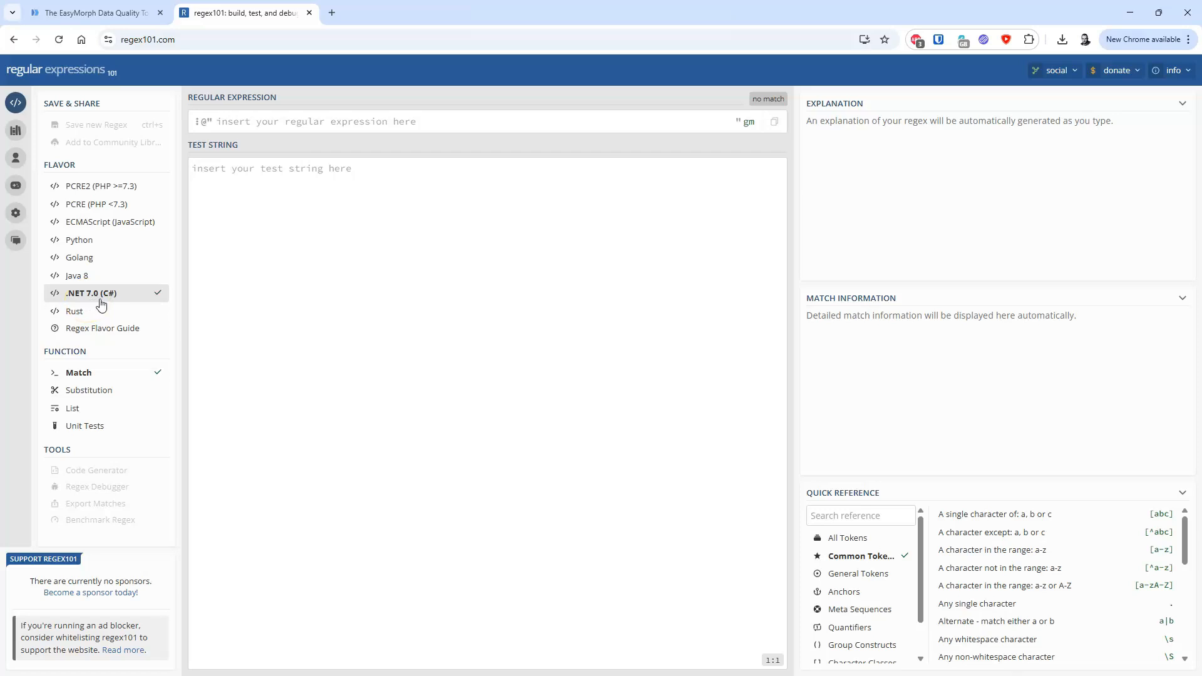
pyautogui.click(135, 294)
pyautogui.click(292, 125)
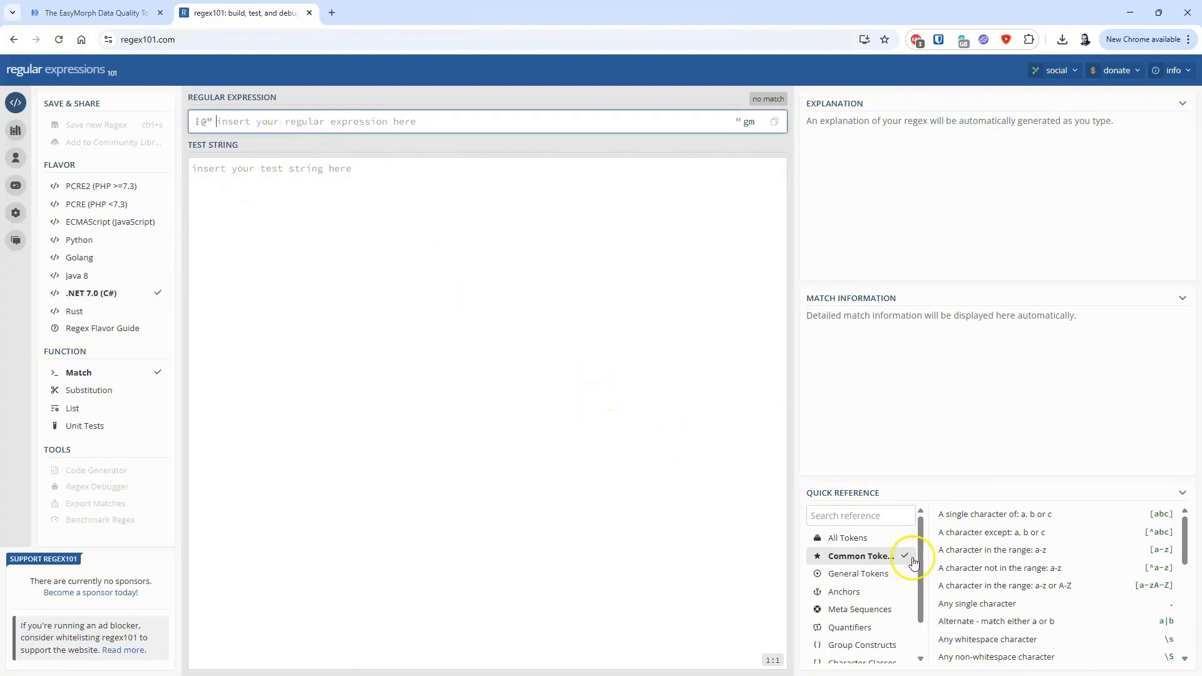
# Look through the common tokens in the regex quick reference and read the description of the Start of string token.
pyautogui.click(946, 562)
pyautogui.scroll(-1, 1072, 613)
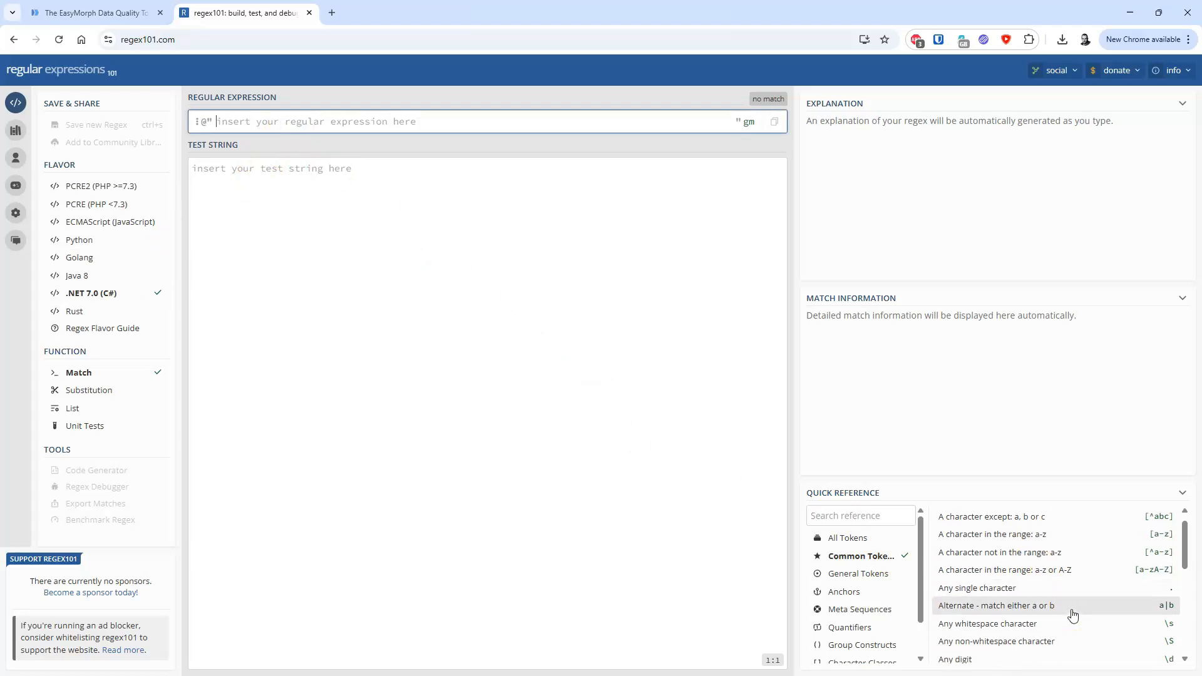
pyautogui.scroll(-5, 1073, 615)
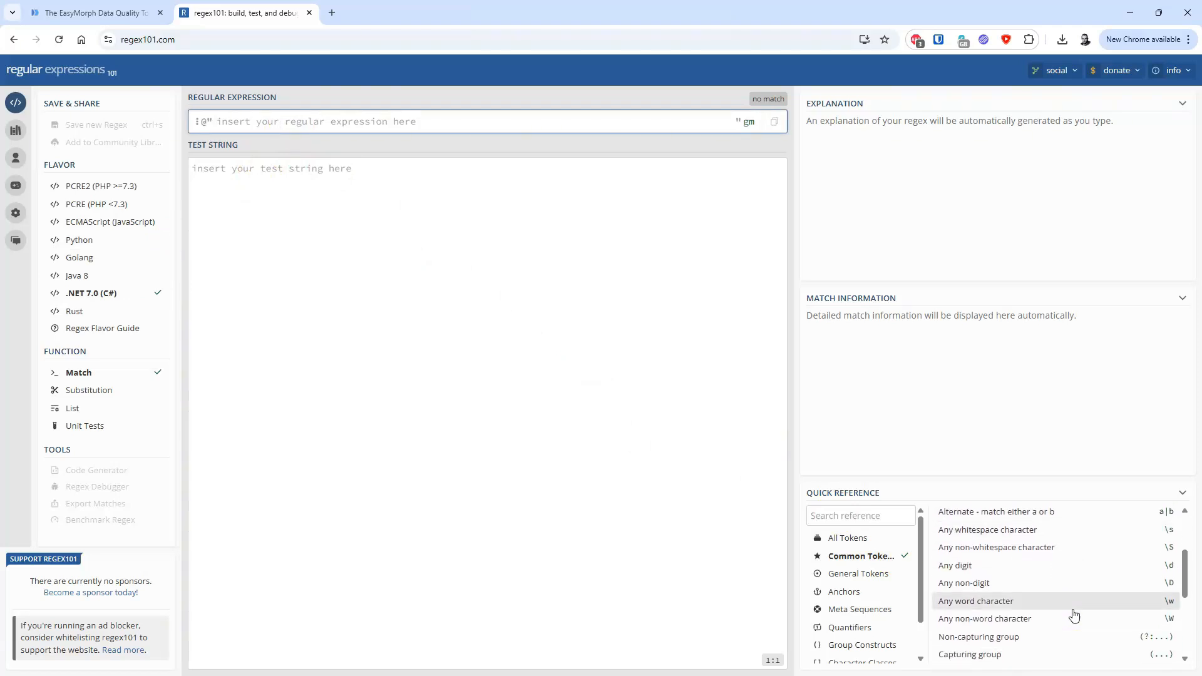
pyautogui.scroll(-7, 1075, 615)
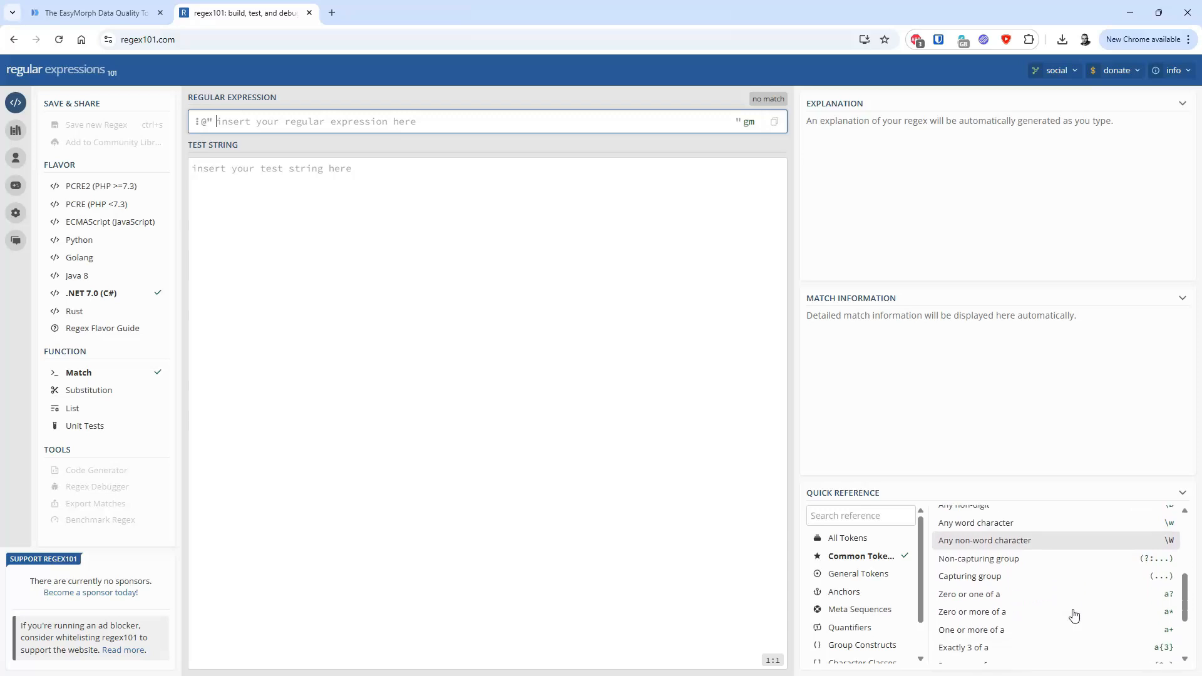
pyautogui.scroll(-2, 1074, 616)
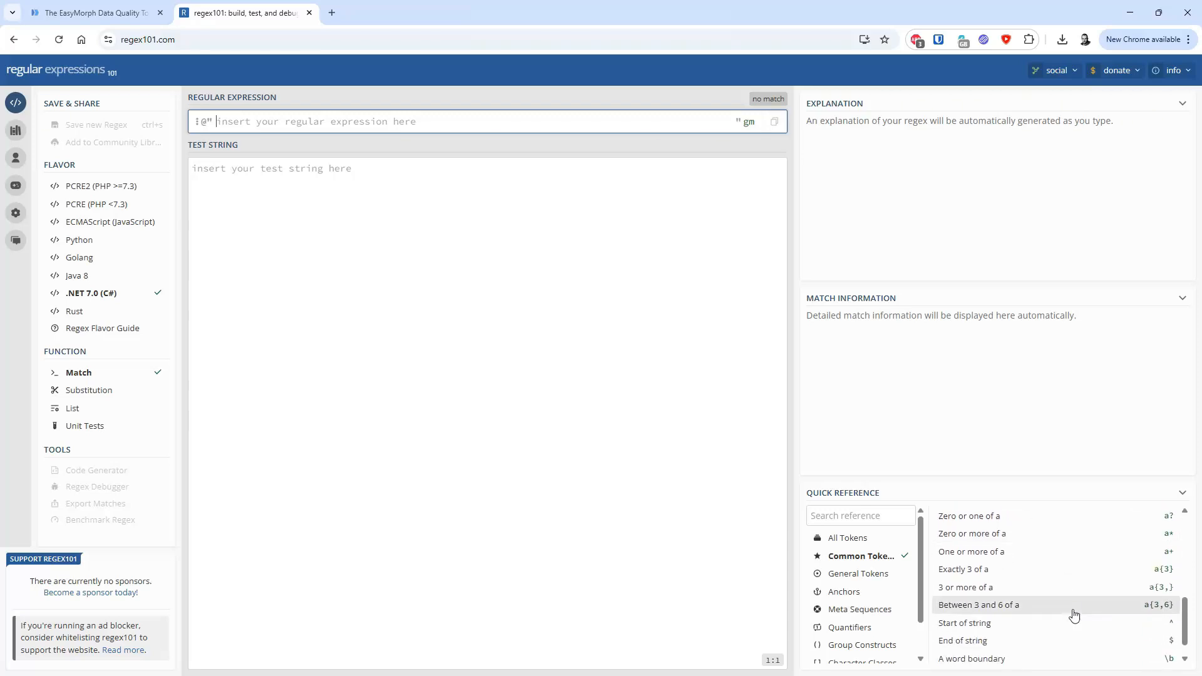
pyautogui.click(1073, 624)
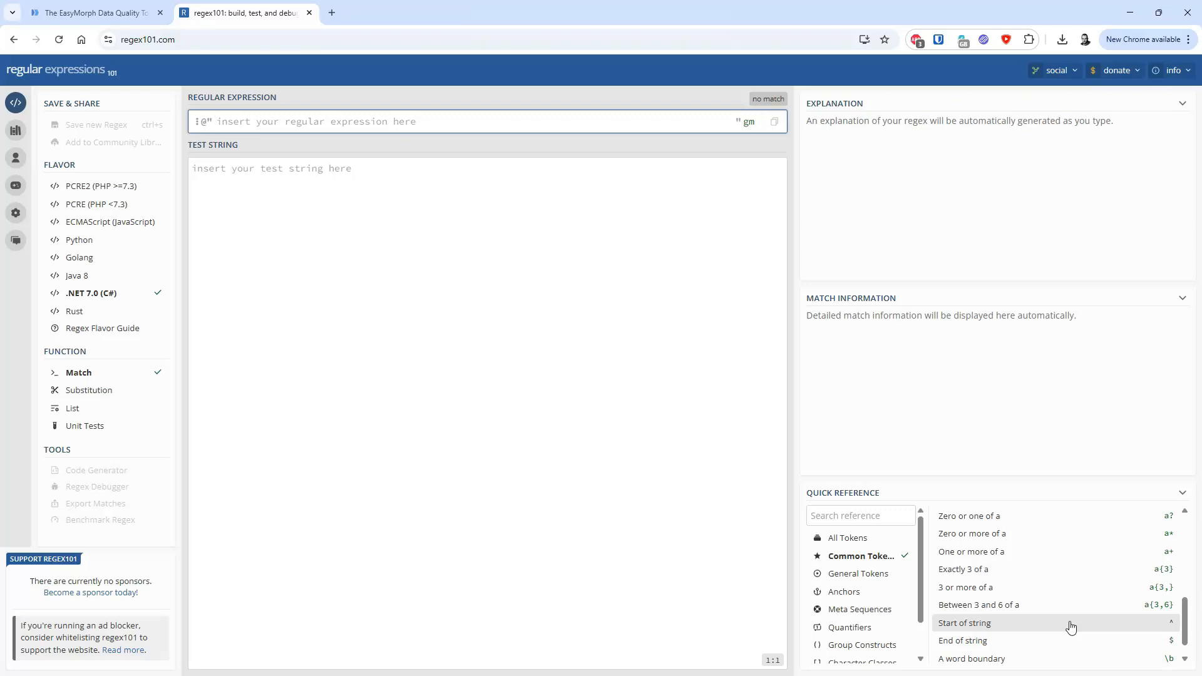
pyautogui.scroll(-1, 1071, 626)
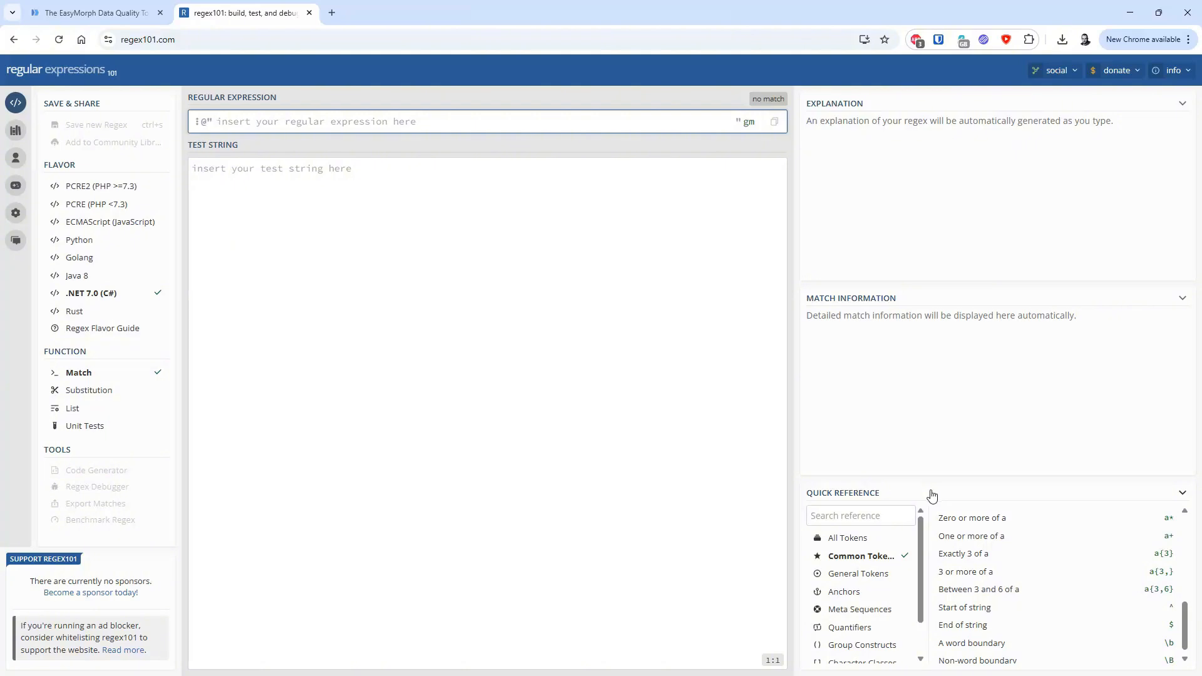
pyautogui.click(964, 609)
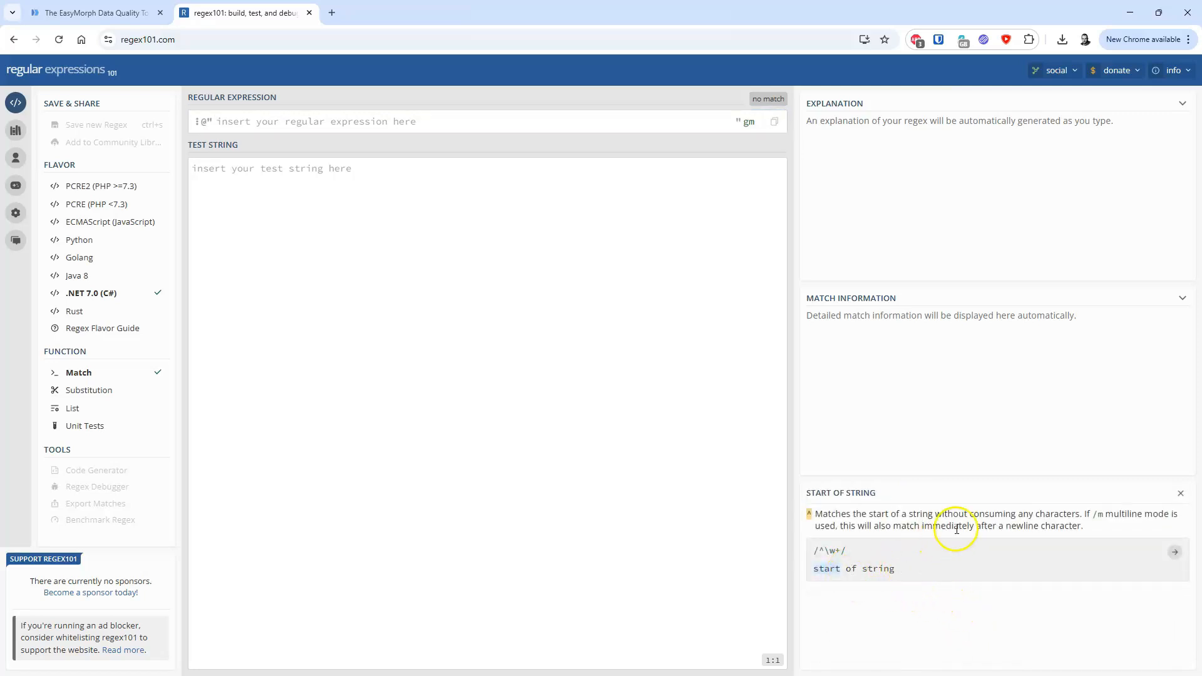
pyautogui.click(1180, 495)
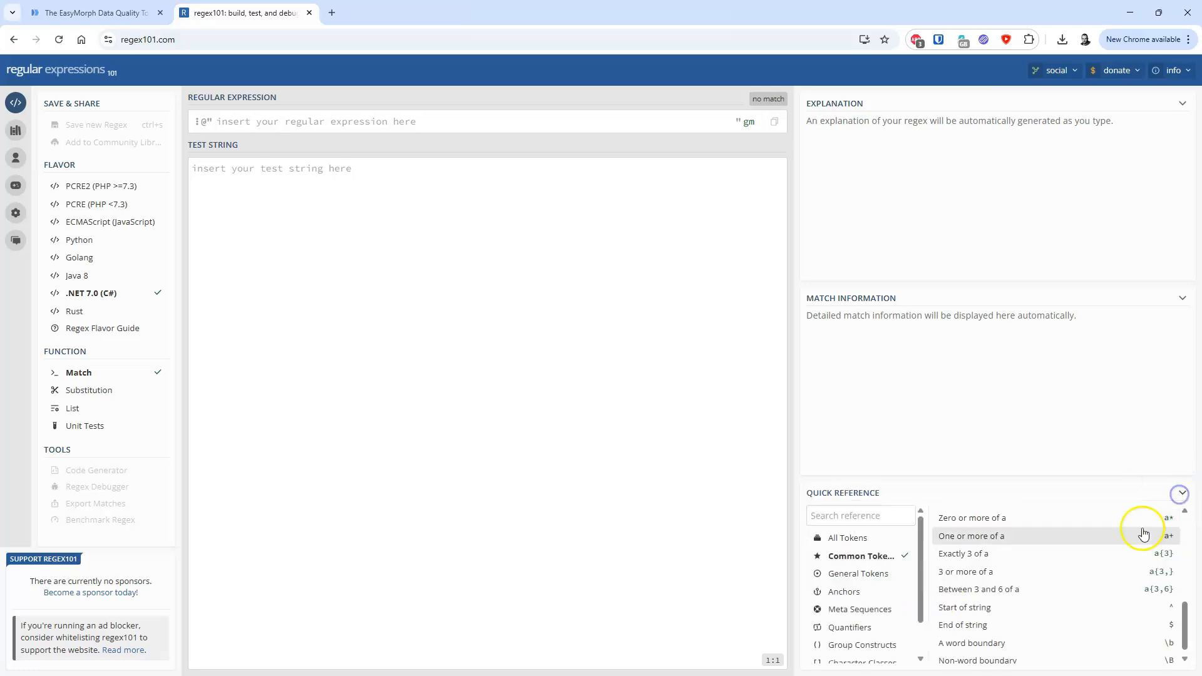
pyautogui.click(1173, 611)
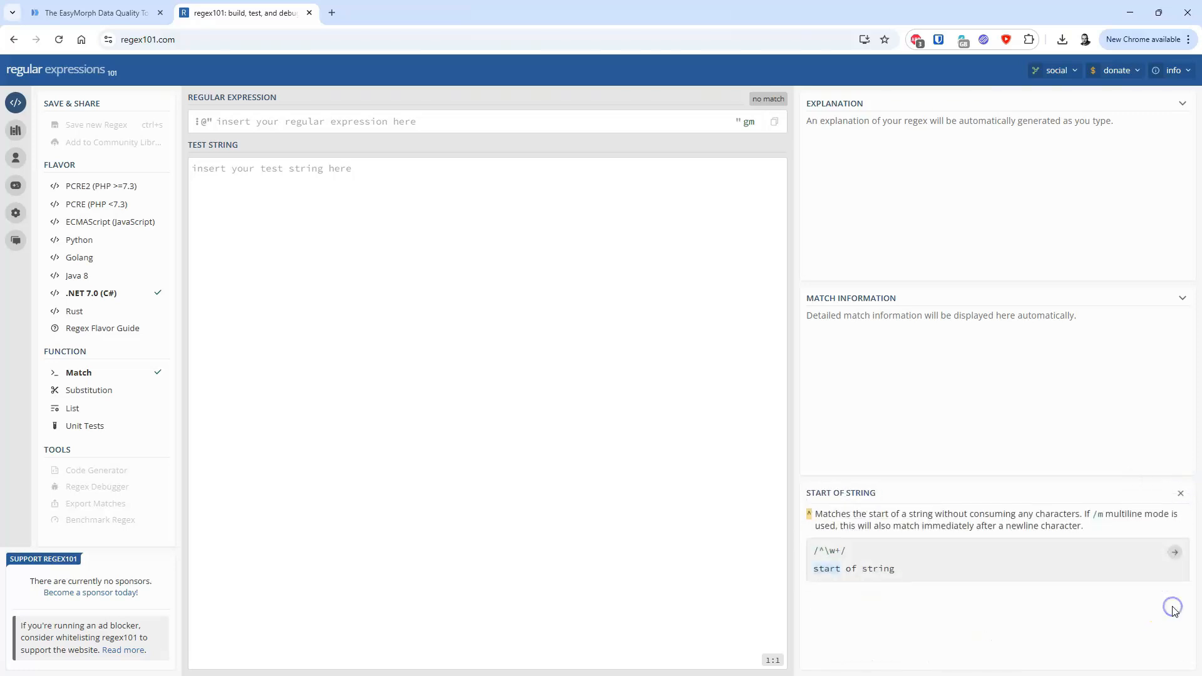
pyautogui.click(1180, 495)
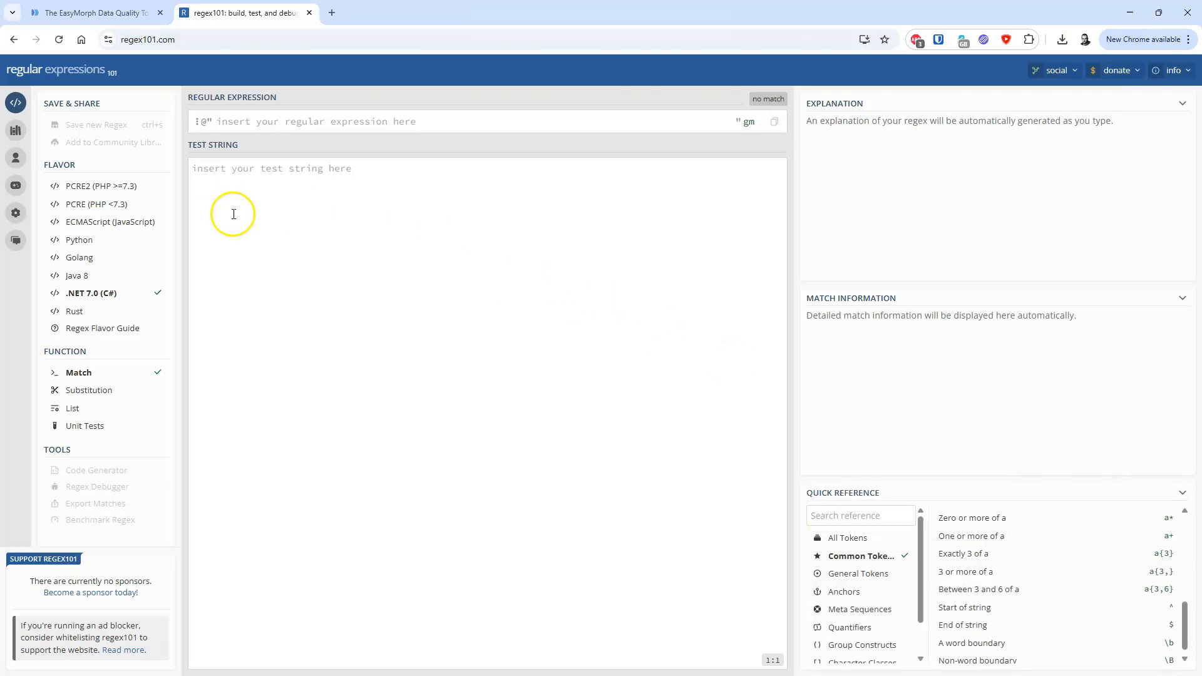
# Enter the start and end of string anchors ^$ as the regular expression.
pyautogui.click(254, 120)
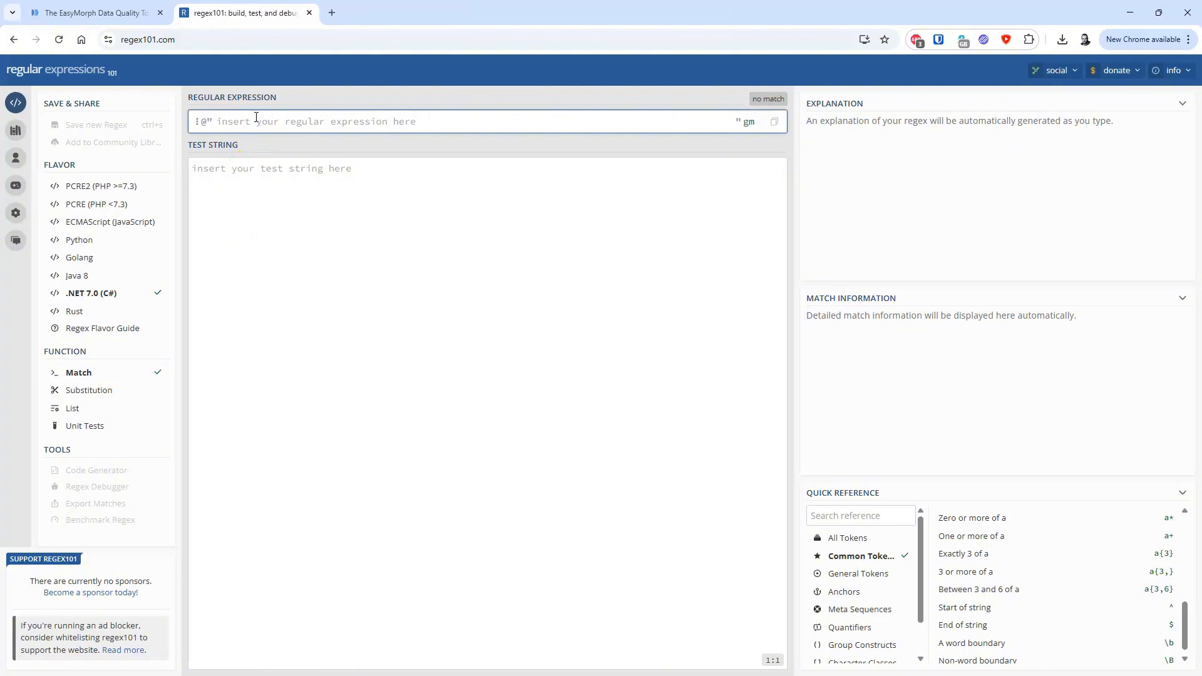
pyautogui.write('^')
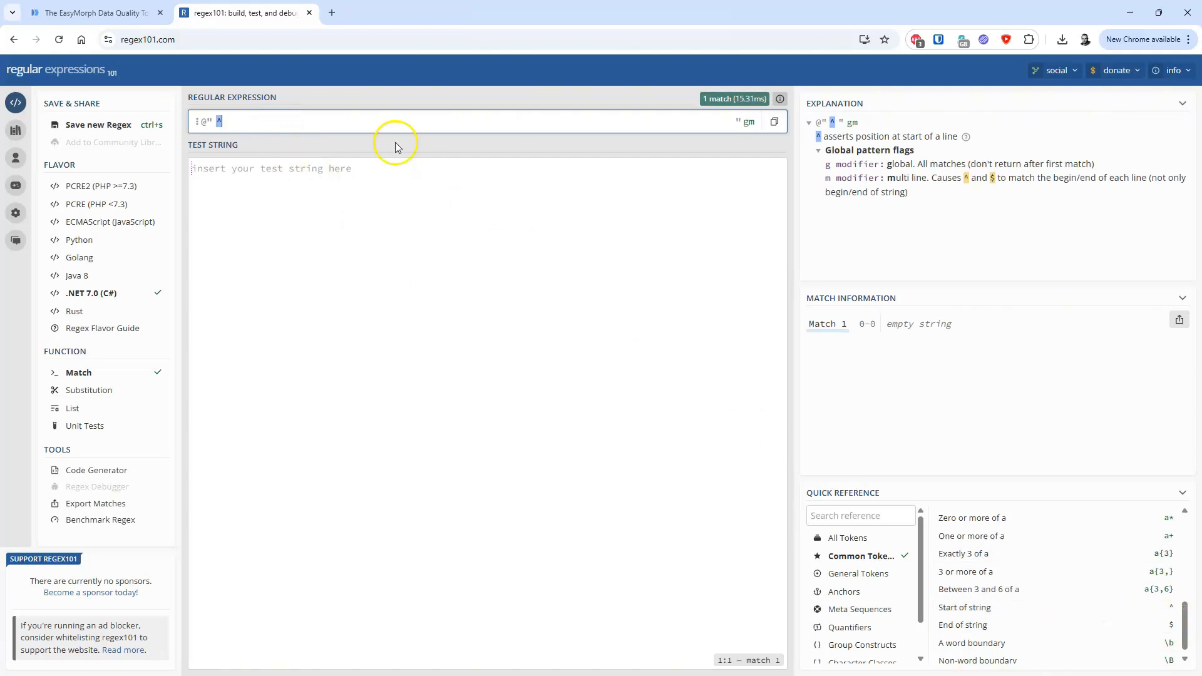
pyautogui.click(409, 119)
pyautogui.write('^$')
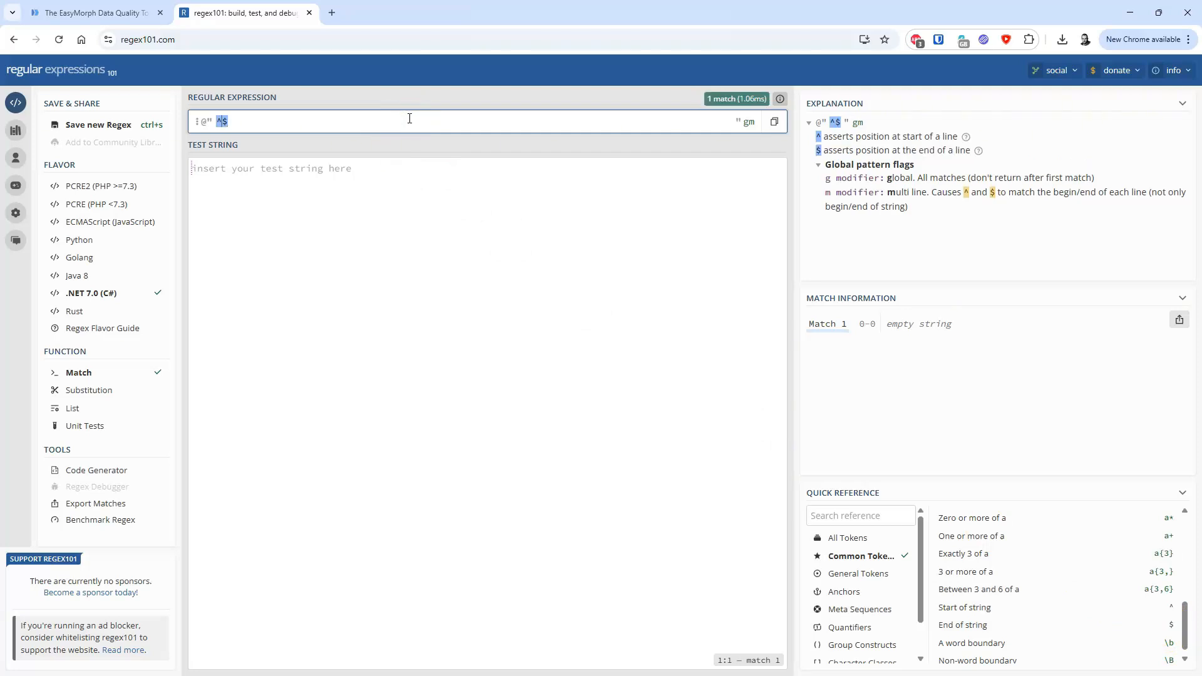
# Insert the uppercase letter range [A-Z] between the ^ and $ anchors of the regular expression.
pyautogui.scroll(5, 1021, 556)
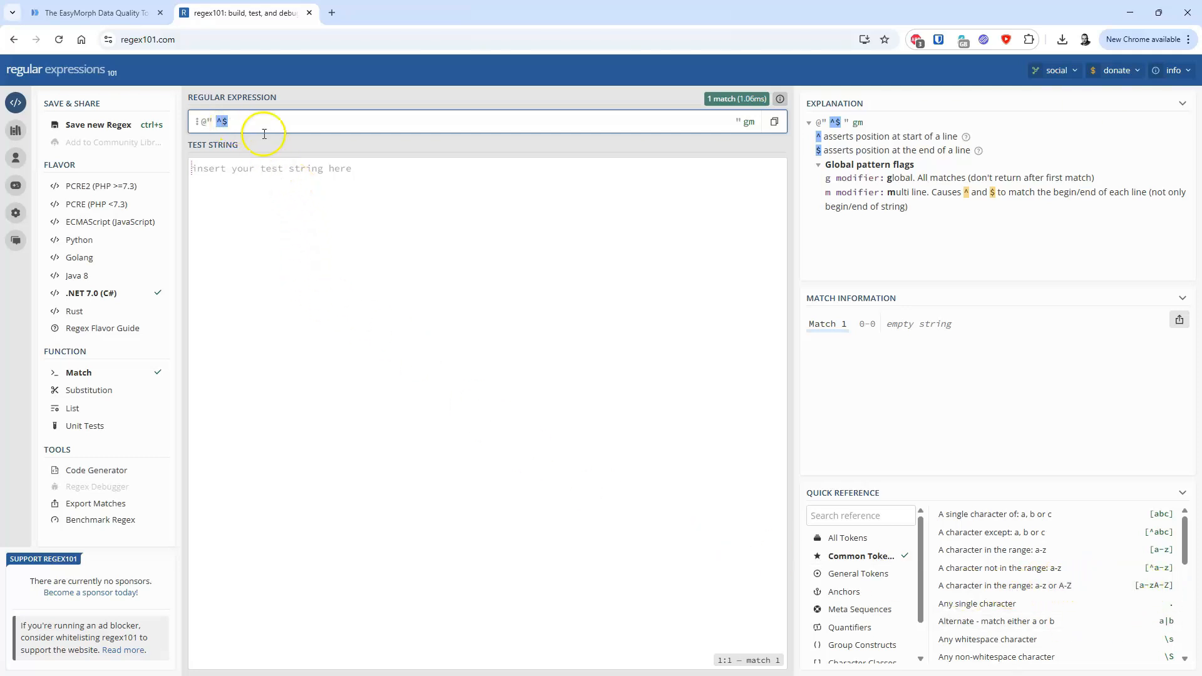
pyautogui.write('[]')
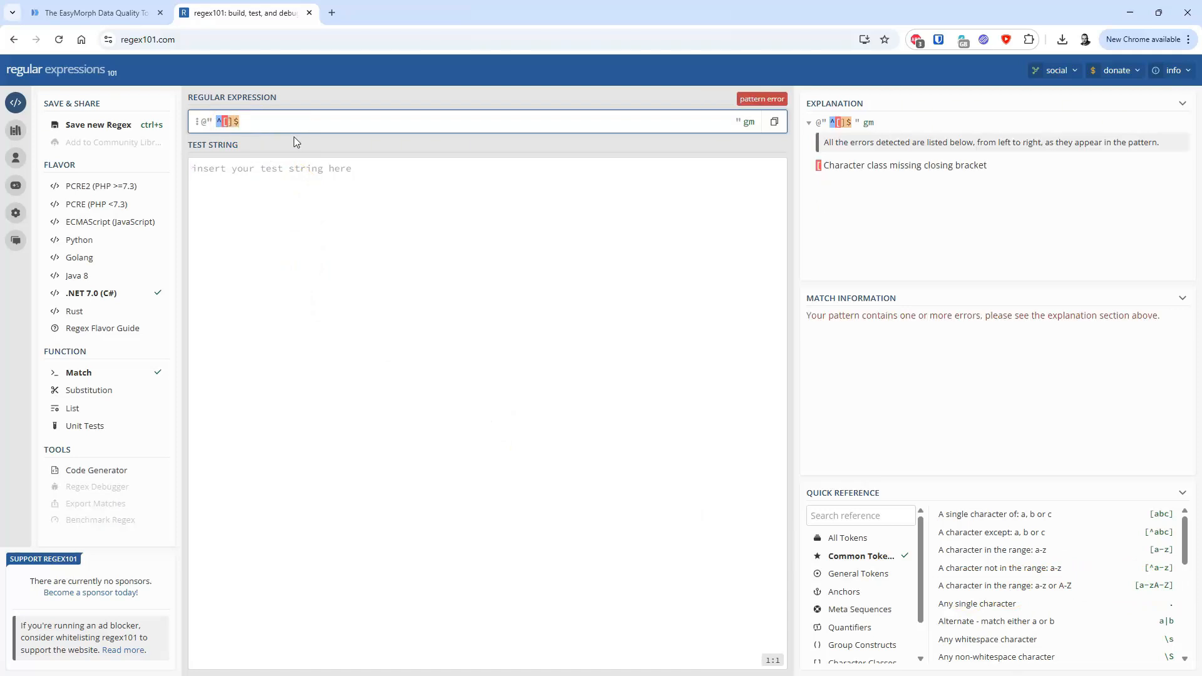
pyautogui.write('A-')
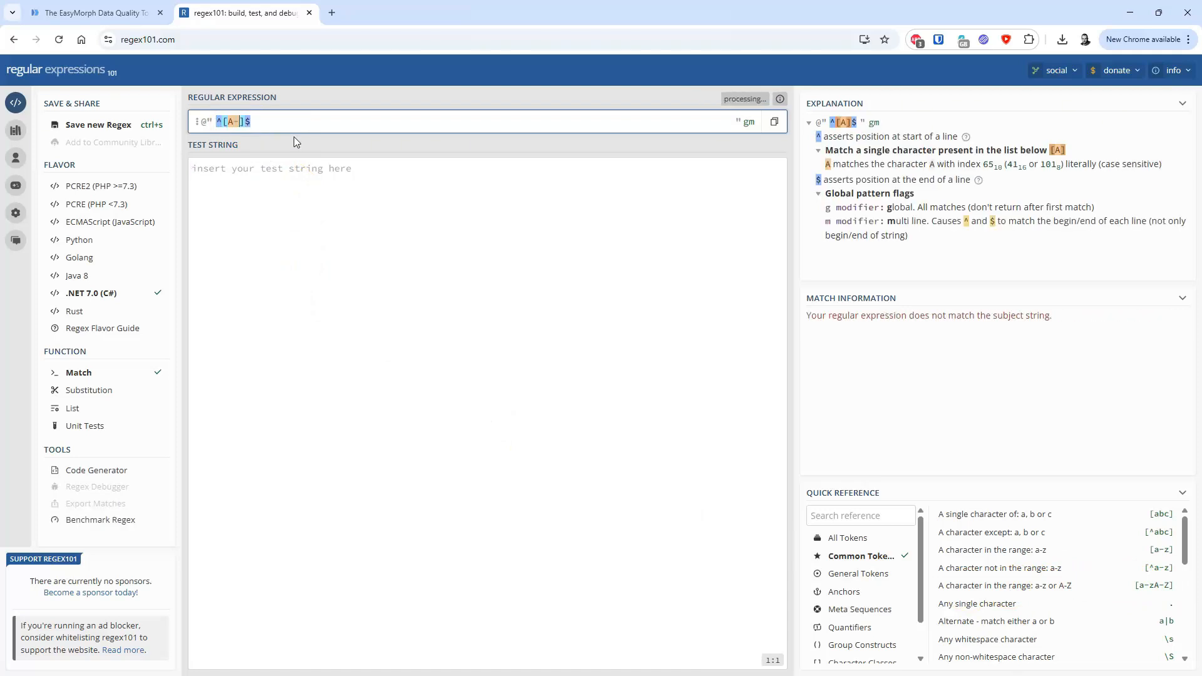
pyautogui.write('Z')
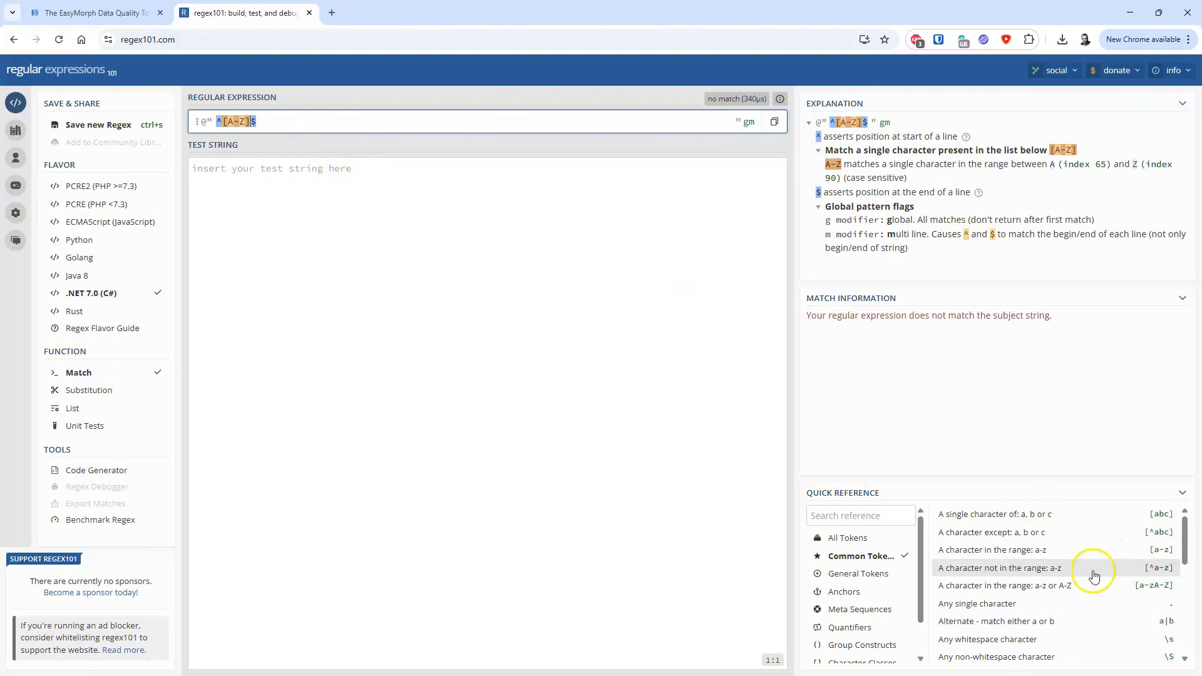
# Find the exact-count quantifier in the quick reference and add {2} after [A-Z] in the regular expression.
pyautogui.scroll(-2, 1093, 572)
pyautogui.scroll(-2, 1093, 575)
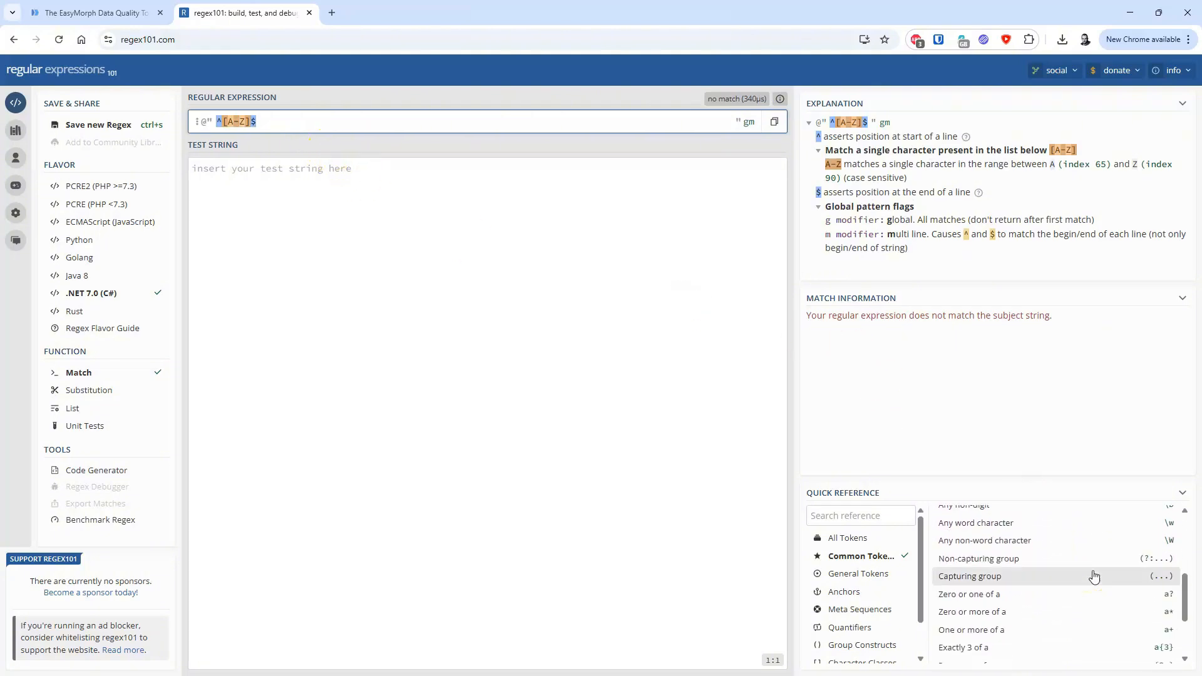
pyautogui.scroll(-2, 1094, 575)
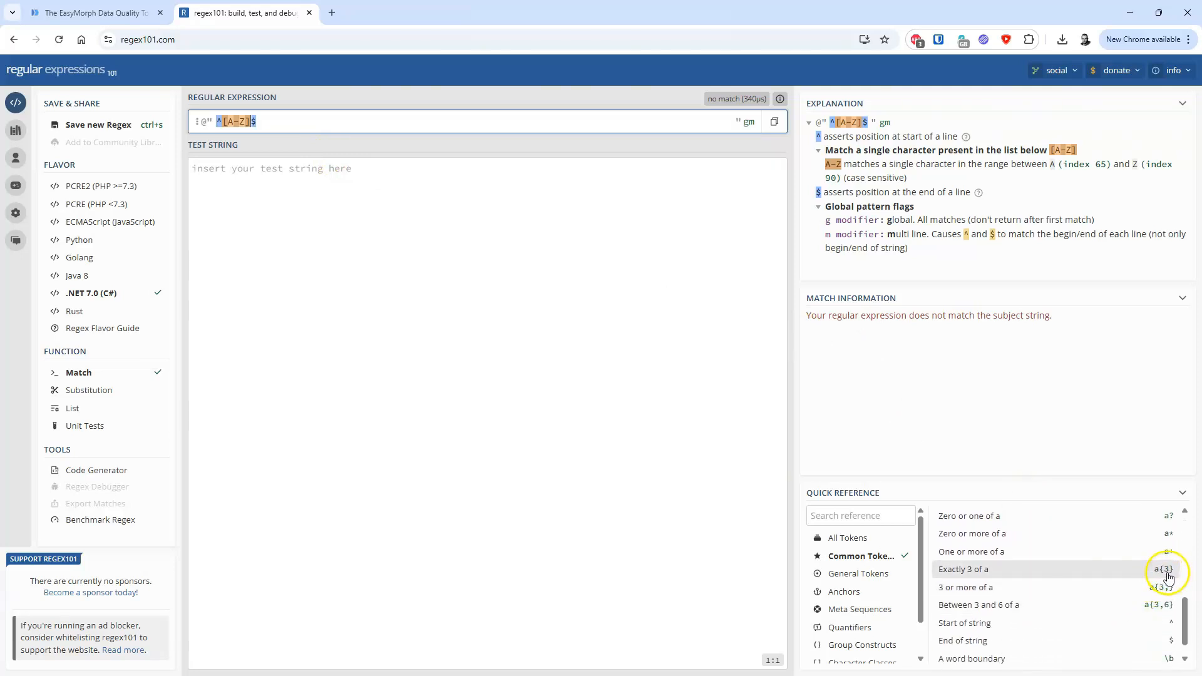
pyautogui.click(252, 121)
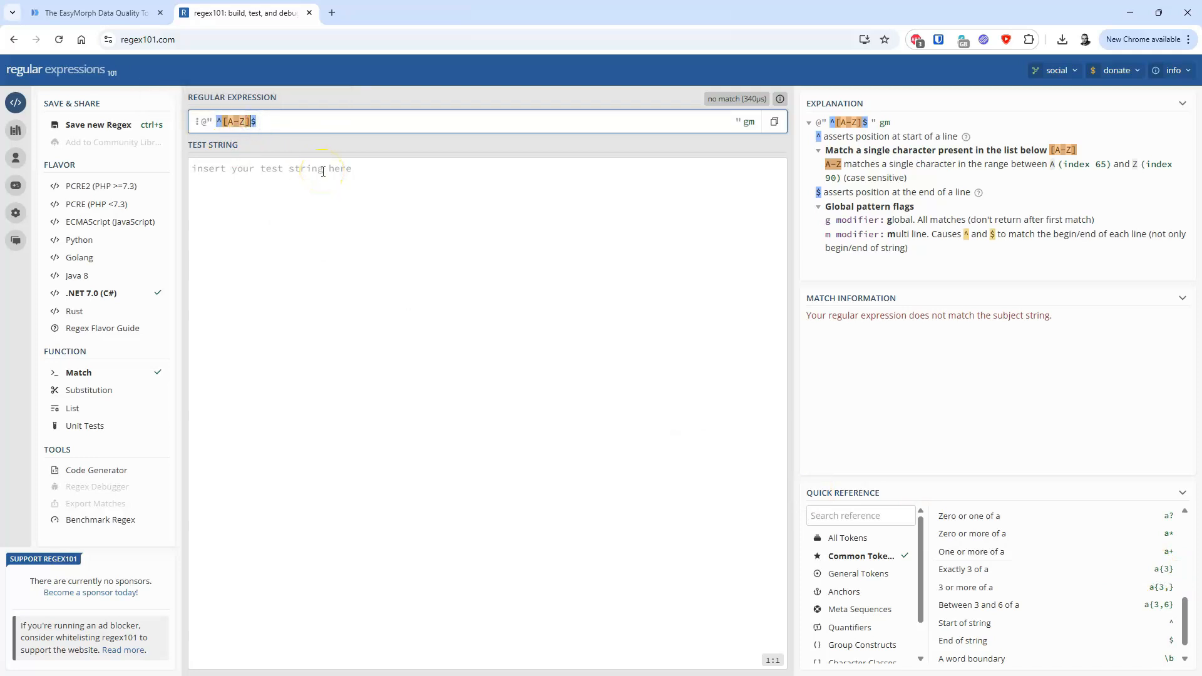
pyautogui.write('{')
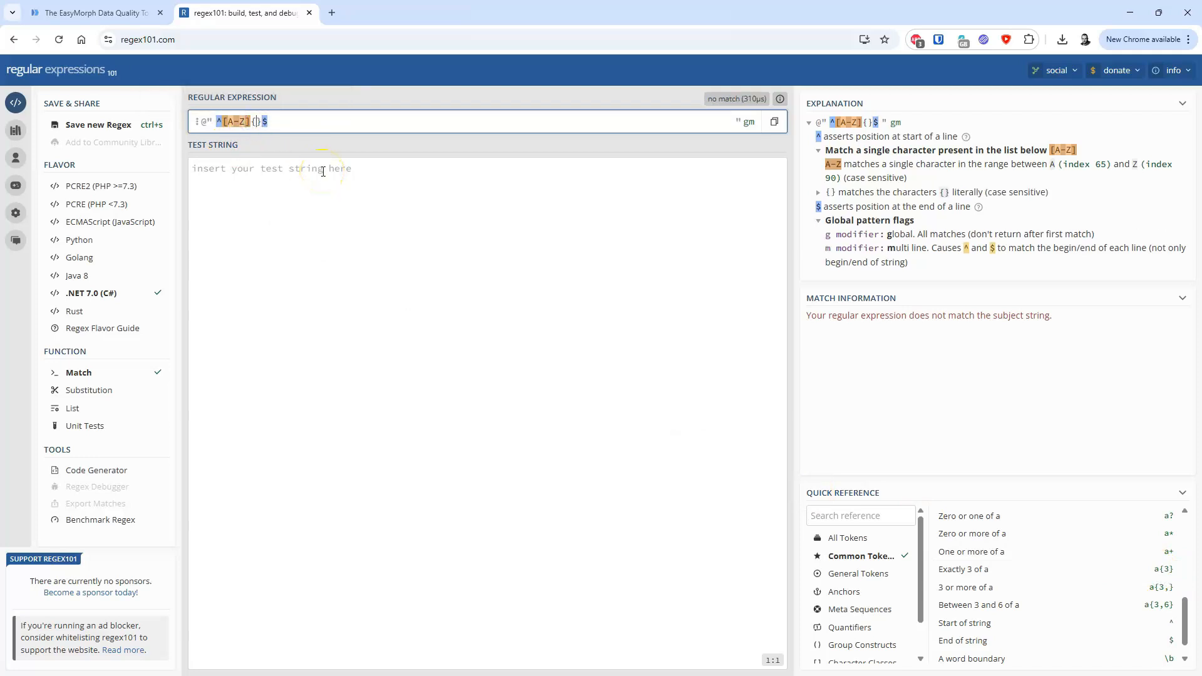
pyautogui.write('2')
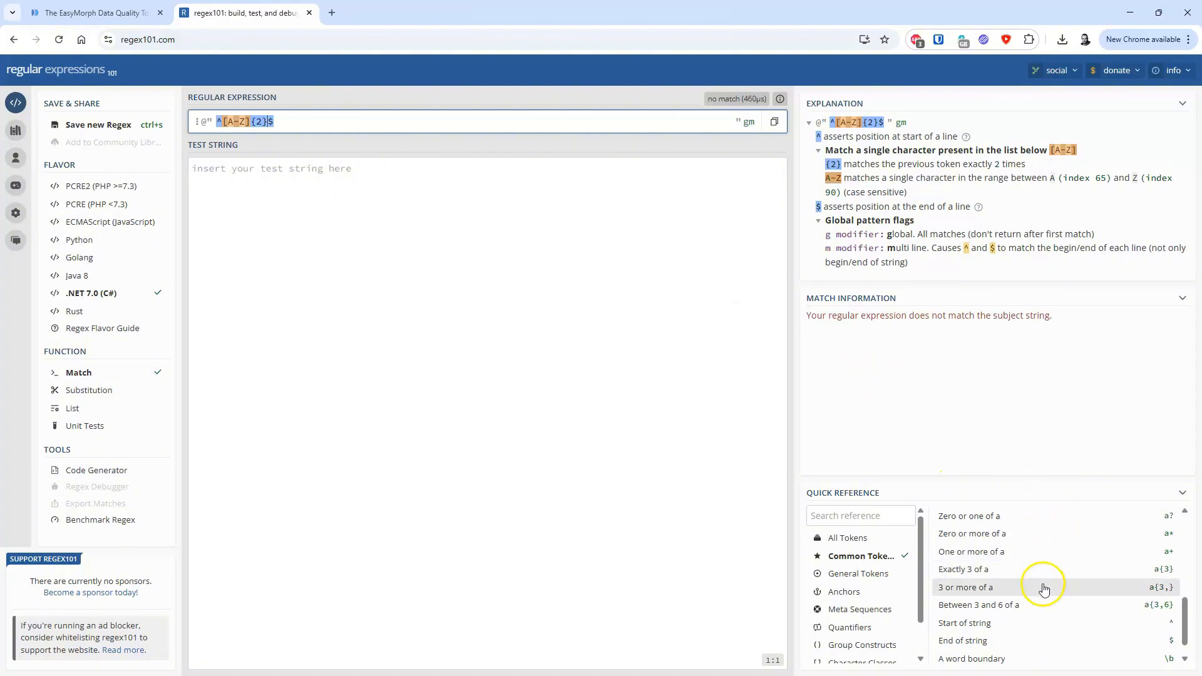
# Find the Any digit token in the quick reference and add \d{5} before the $ anchor to match five digits.
pyautogui.scroll(-1, 1044, 592)
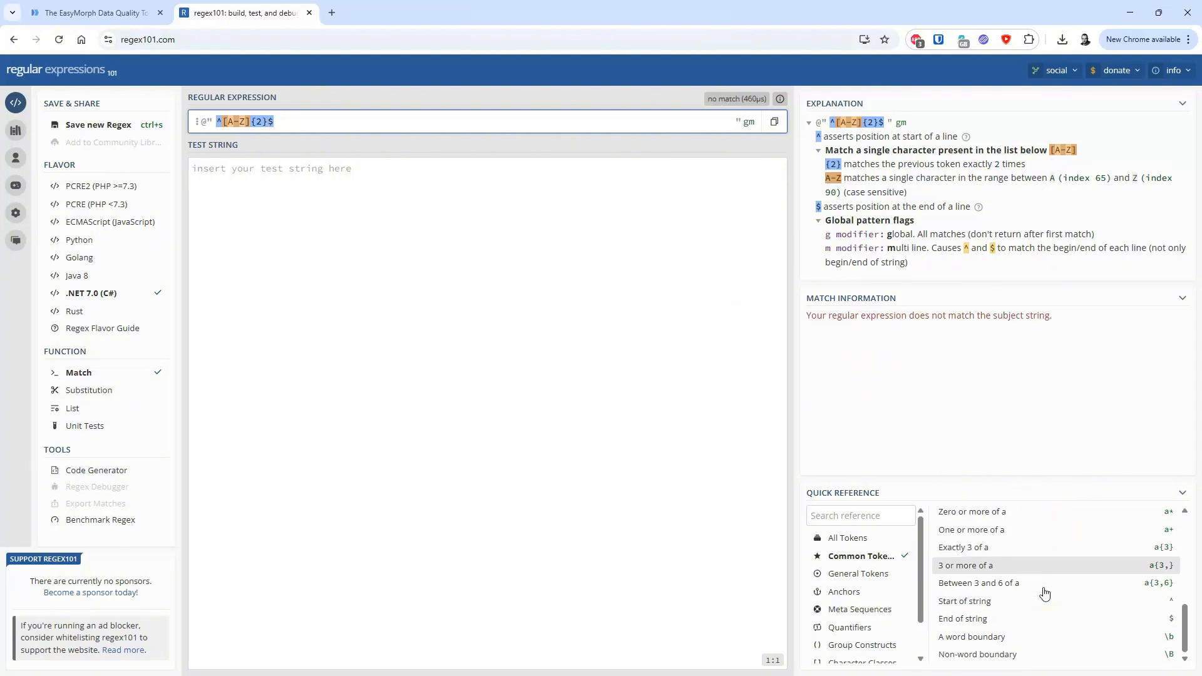
pyautogui.scroll(3, 1044, 592)
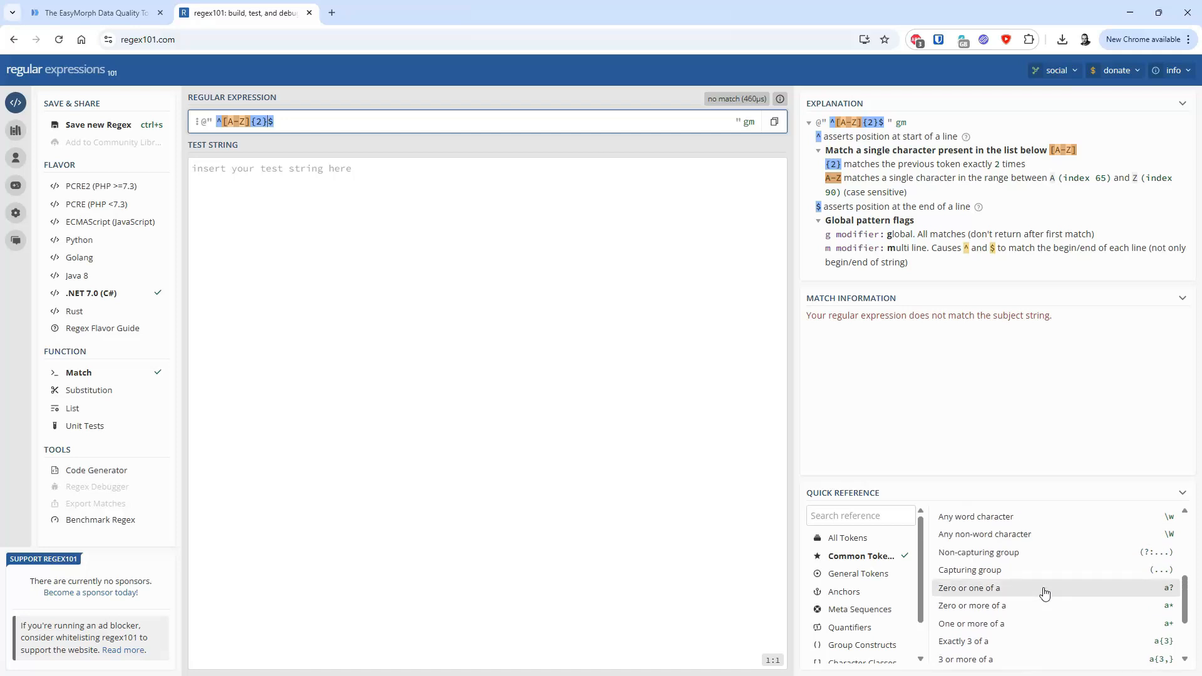
pyautogui.scroll(3, 1044, 592)
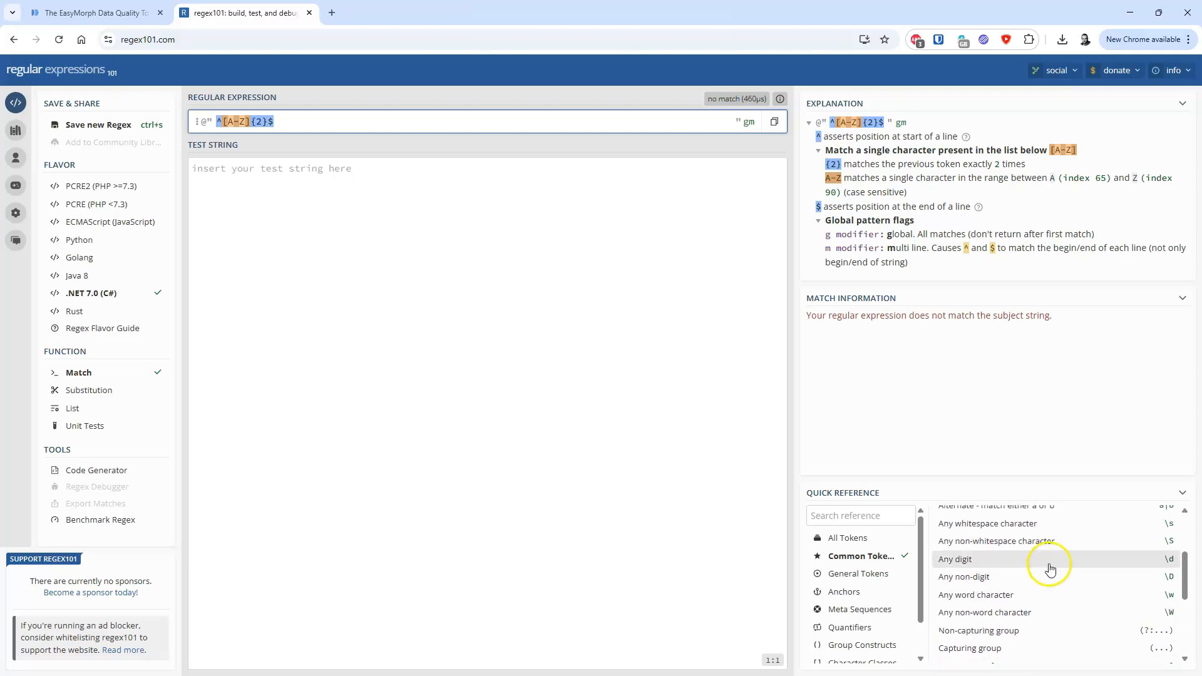
pyautogui.click(1051, 562)
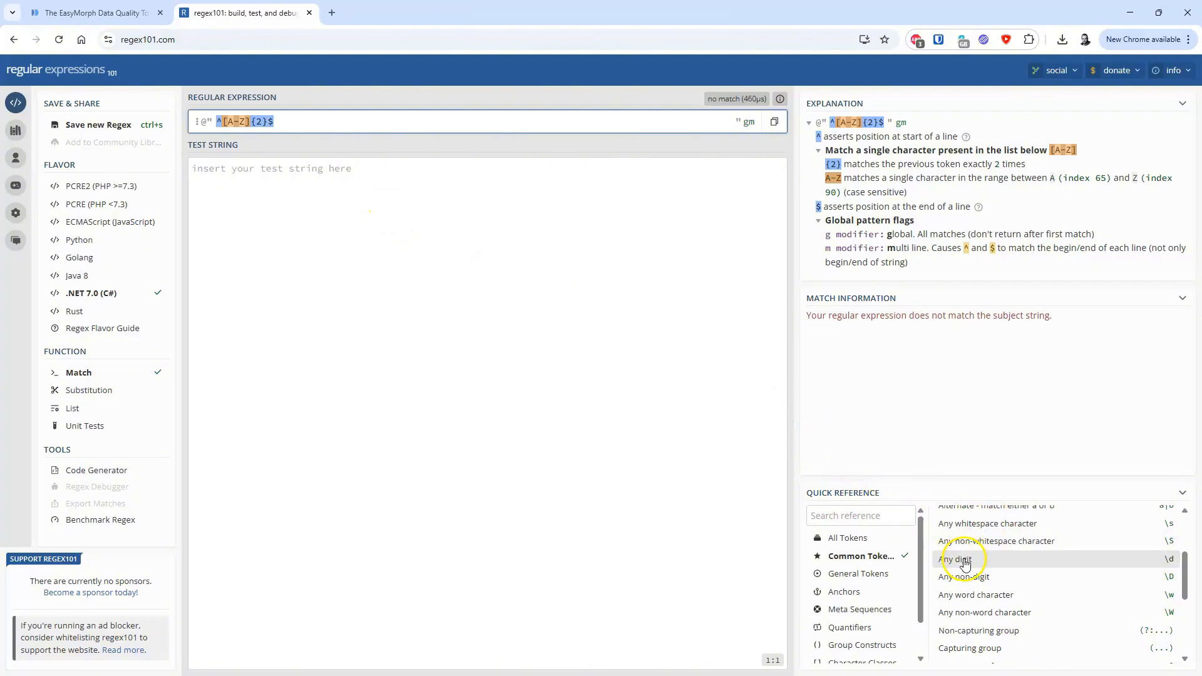
pyautogui.moveTo(267, 119)
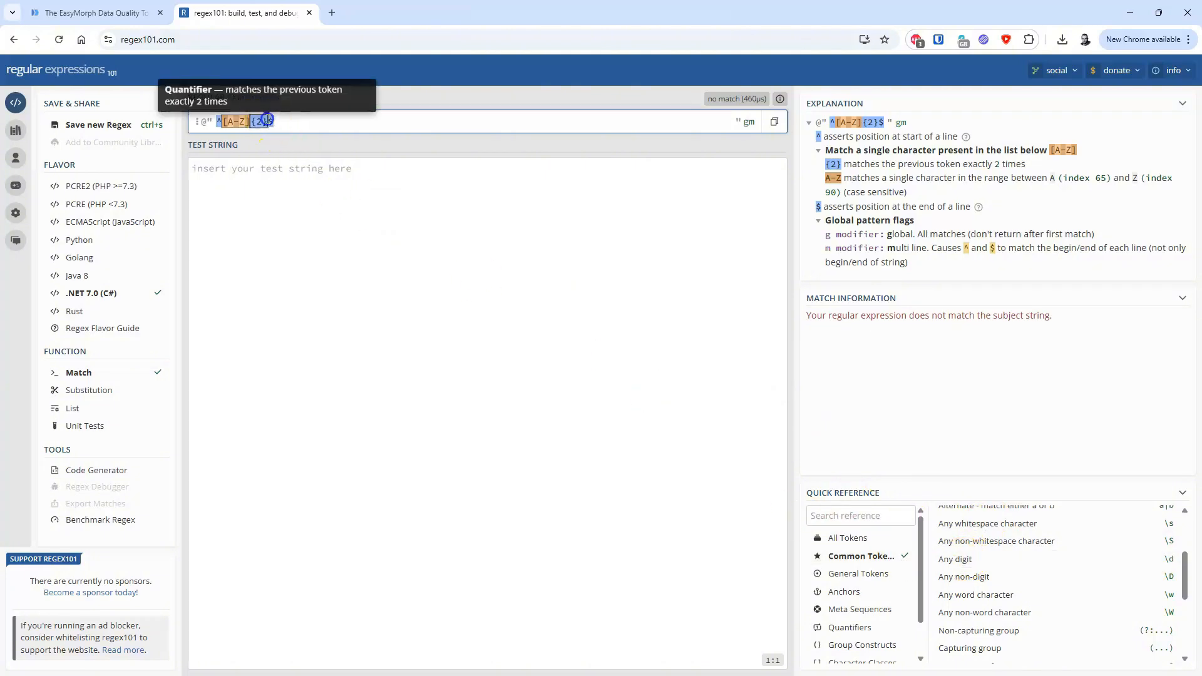
pyautogui.write('\\')
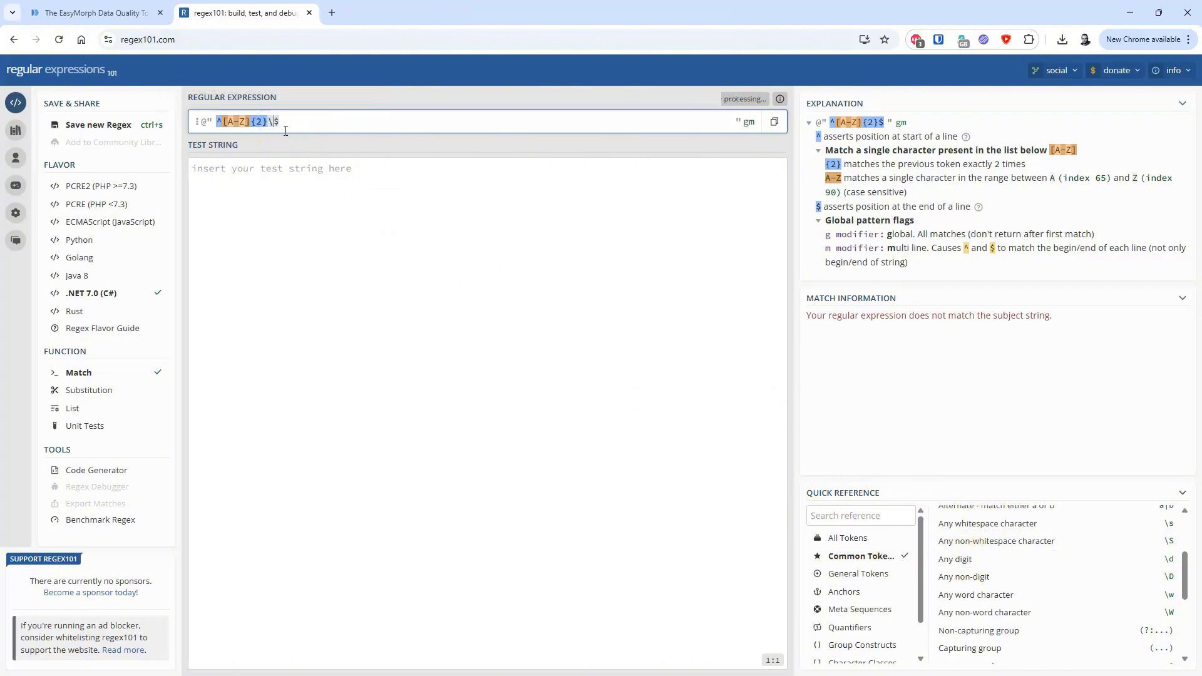
pyautogui.write('d{')
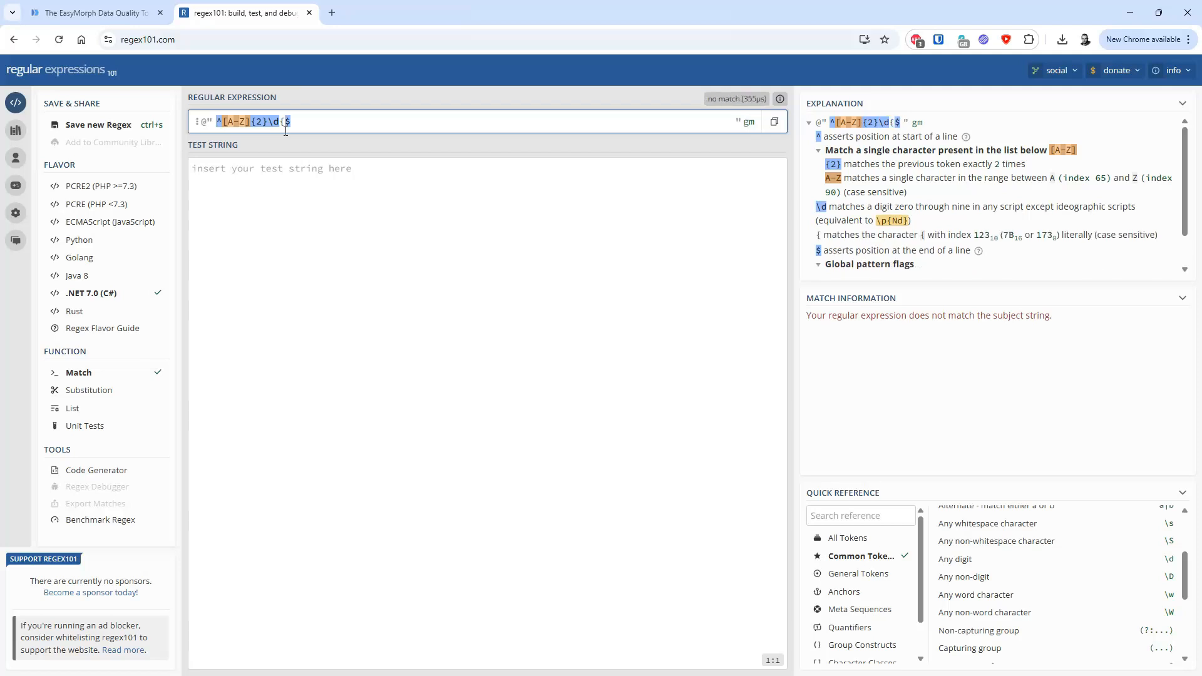
pyautogui.write('5}')
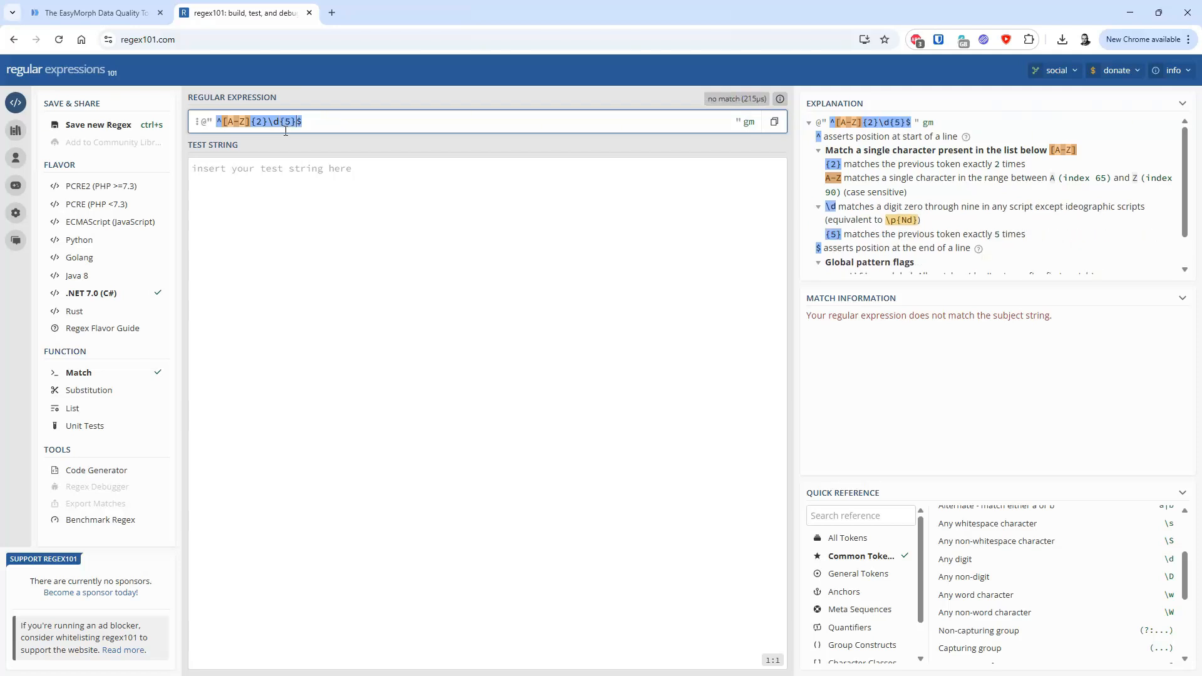
# Add the character class [YZ] before the $ anchor, completing the expression as ^[A-Z]{2}\d{5}[YZ]$.
pyautogui.scroll(2, 1081, 582)
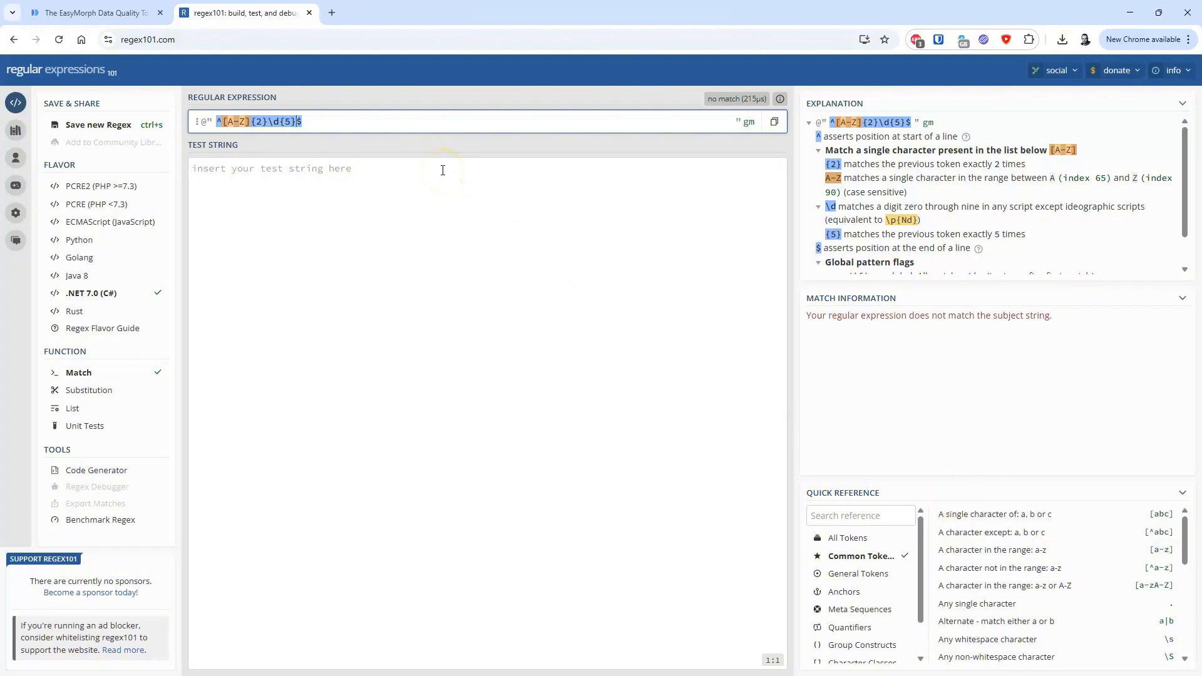
pyautogui.write('[Y')
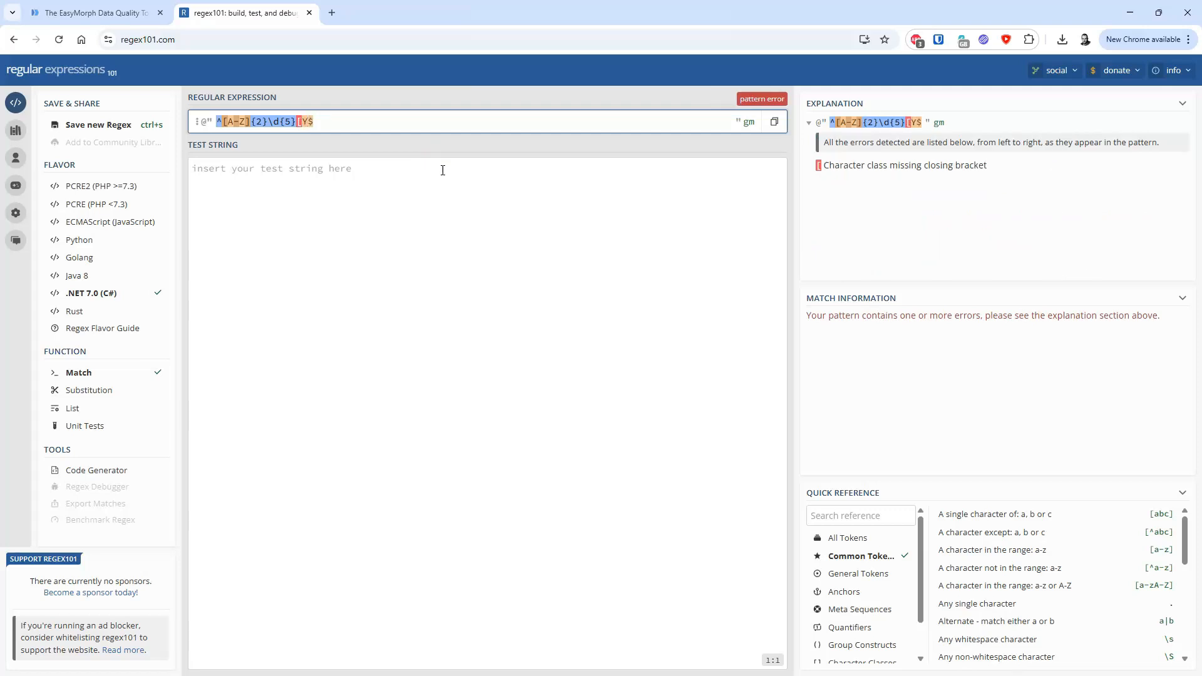
pyautogui.write('Z]')
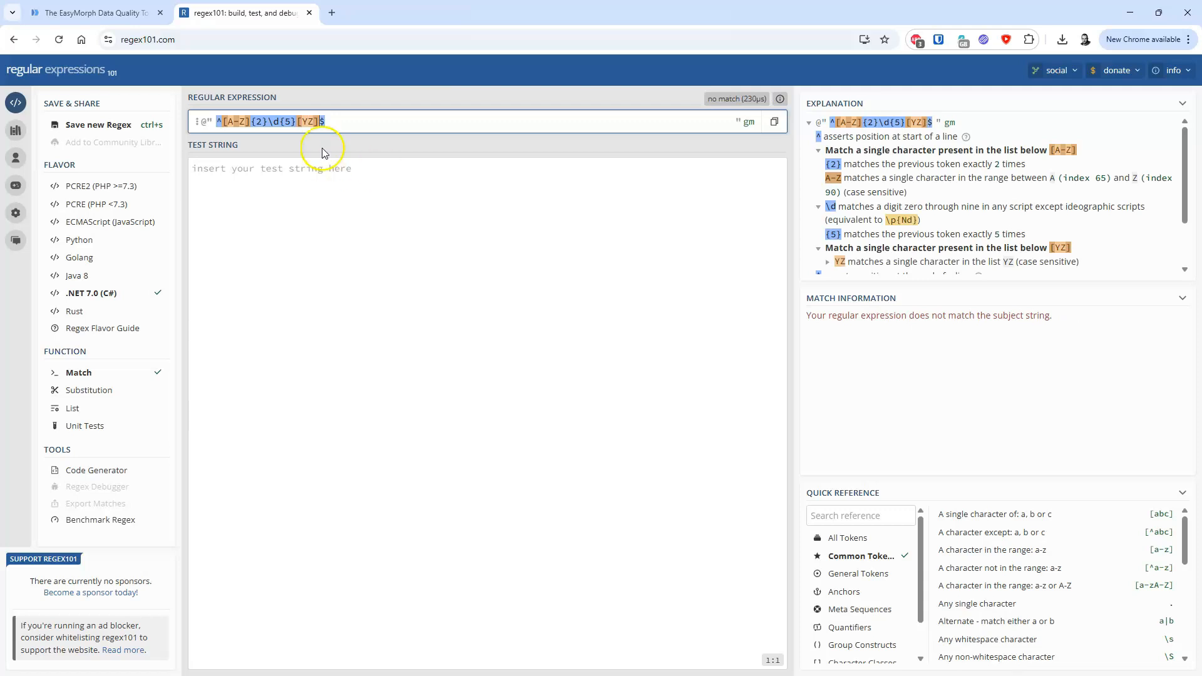
pyautogui.moveTo(341, 124); pyautogui.dragTo(170, 121)
pyautogui.click(335, 132)
# Switch to the data contract in LibreOffice Calc and inspect company_code's Custom Rule Morph cell on the Fields sheet.
pyautogui.hotkey('alt', 'Tab')
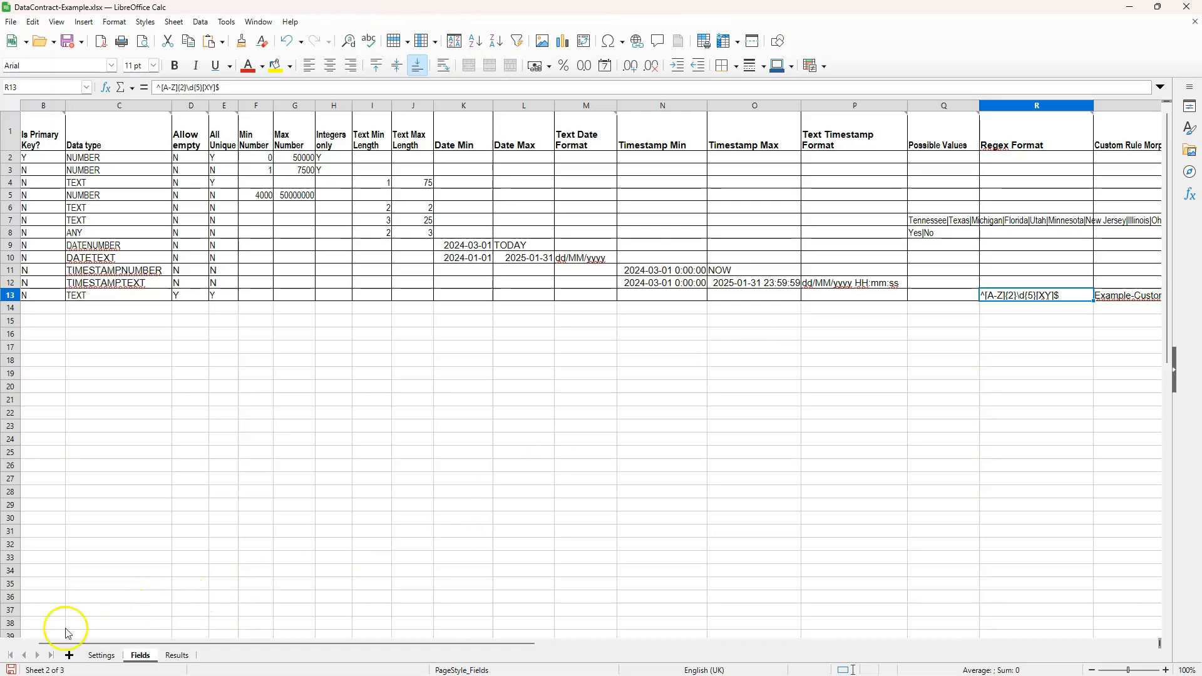
pyautogui.moveTo(501, 645); pyautogui.dragTo(735, 657)
pyautogui.click(871, 294)
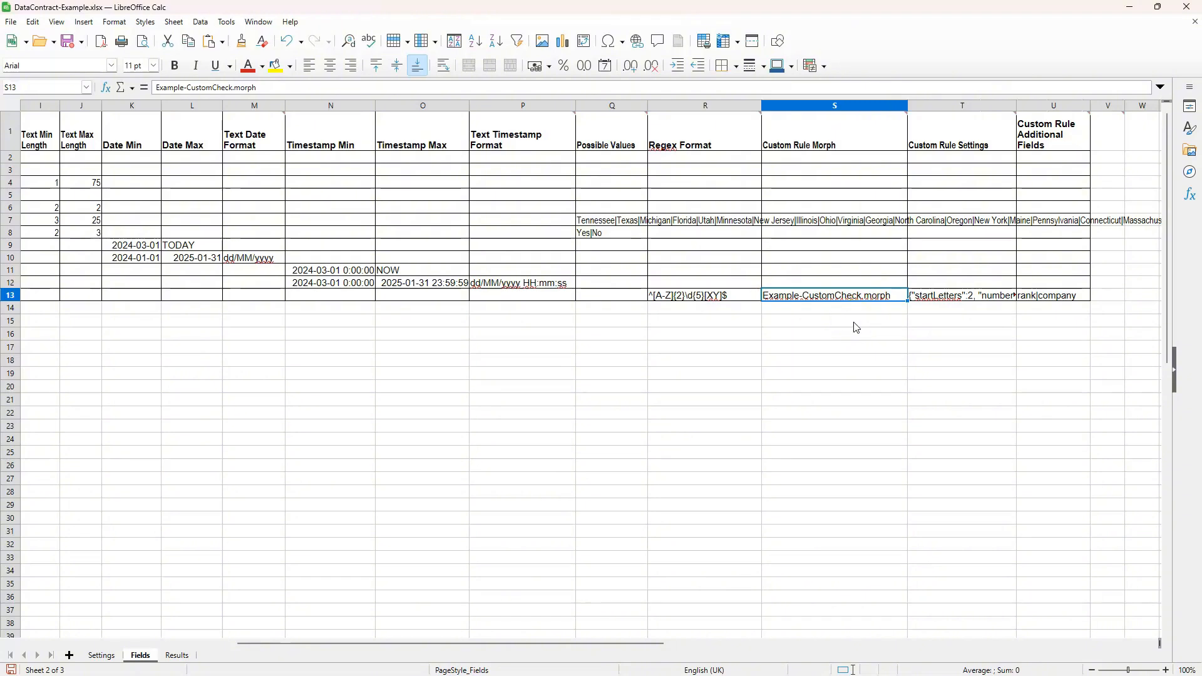
# Check company_code's Custom Rule Settings cell, open Example-CustomCheck.morph from the toolkit folder in EasyMorph, and select its Input action.
pyautogui.click(946, 303)
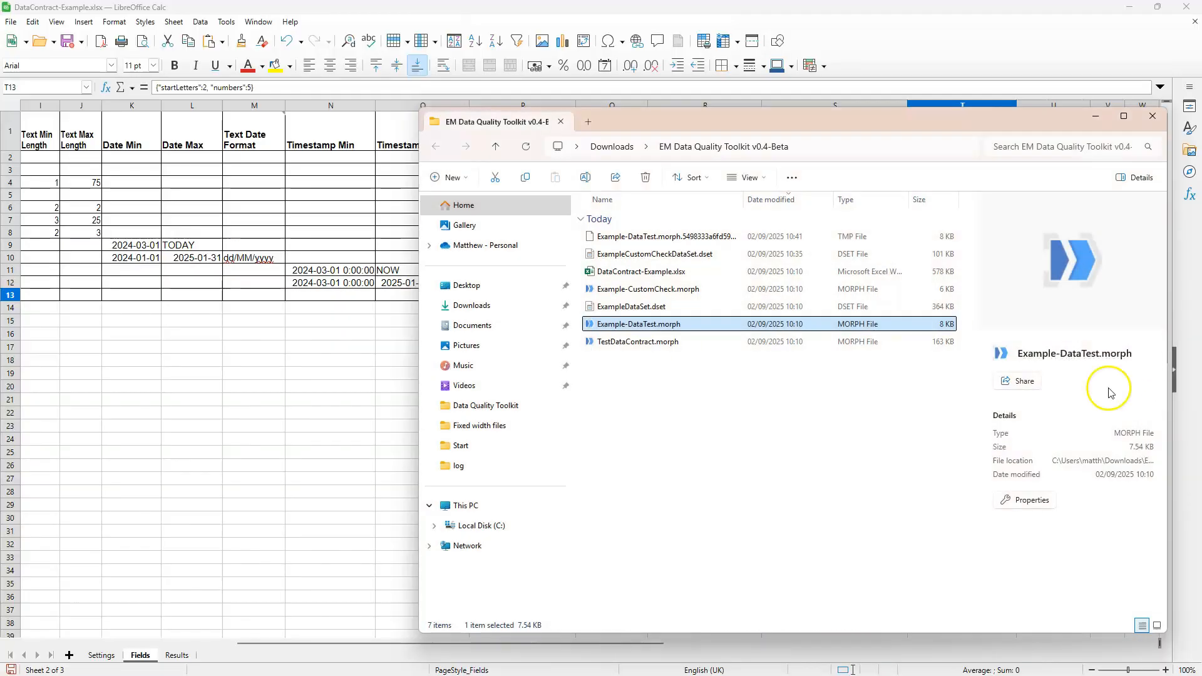
pyautogui.click(699, 290)
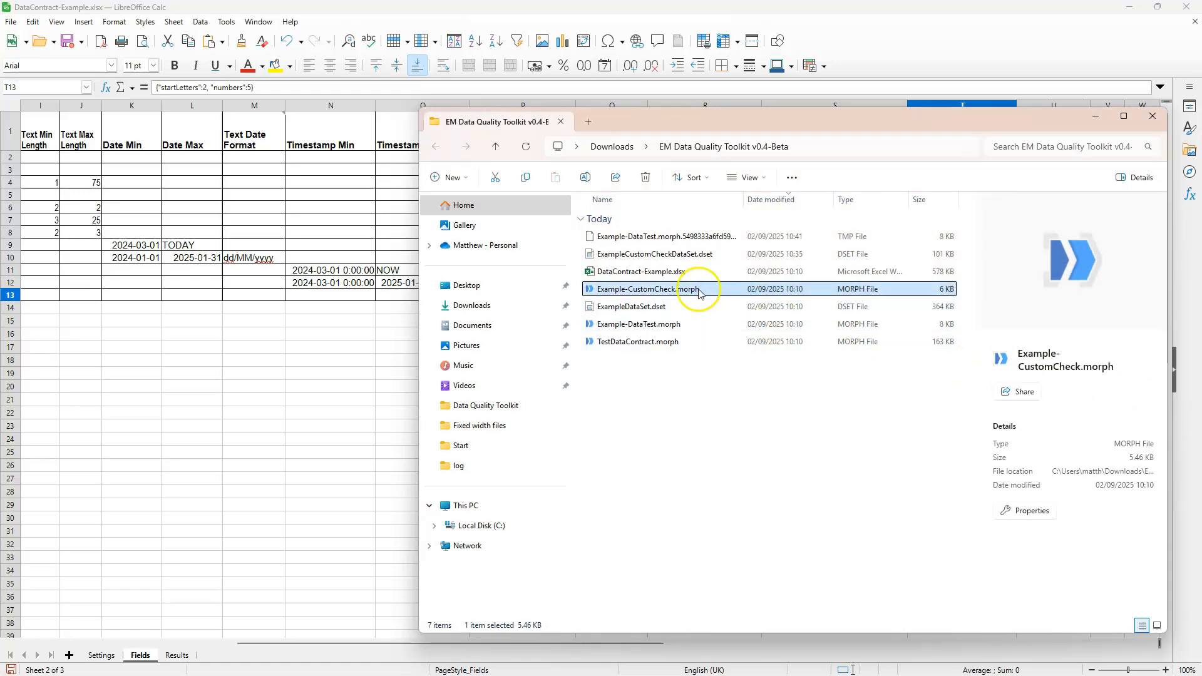
pyautogui.doubleClick(699, 290)
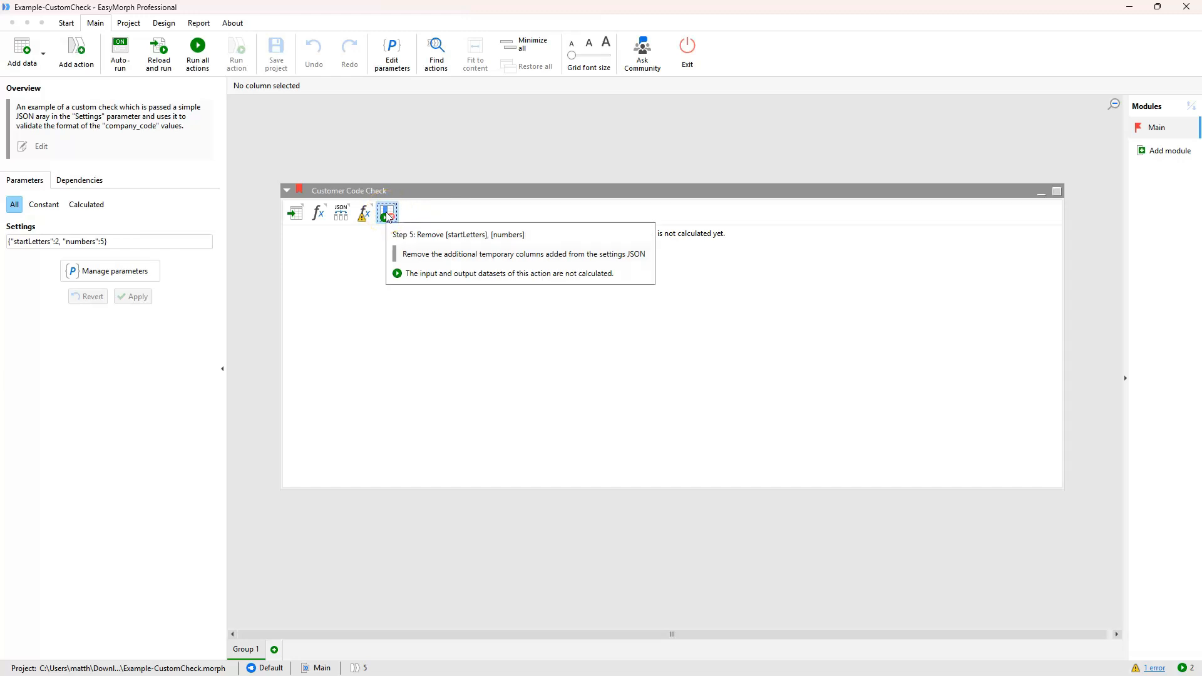
pyautogui.click(300, 216)
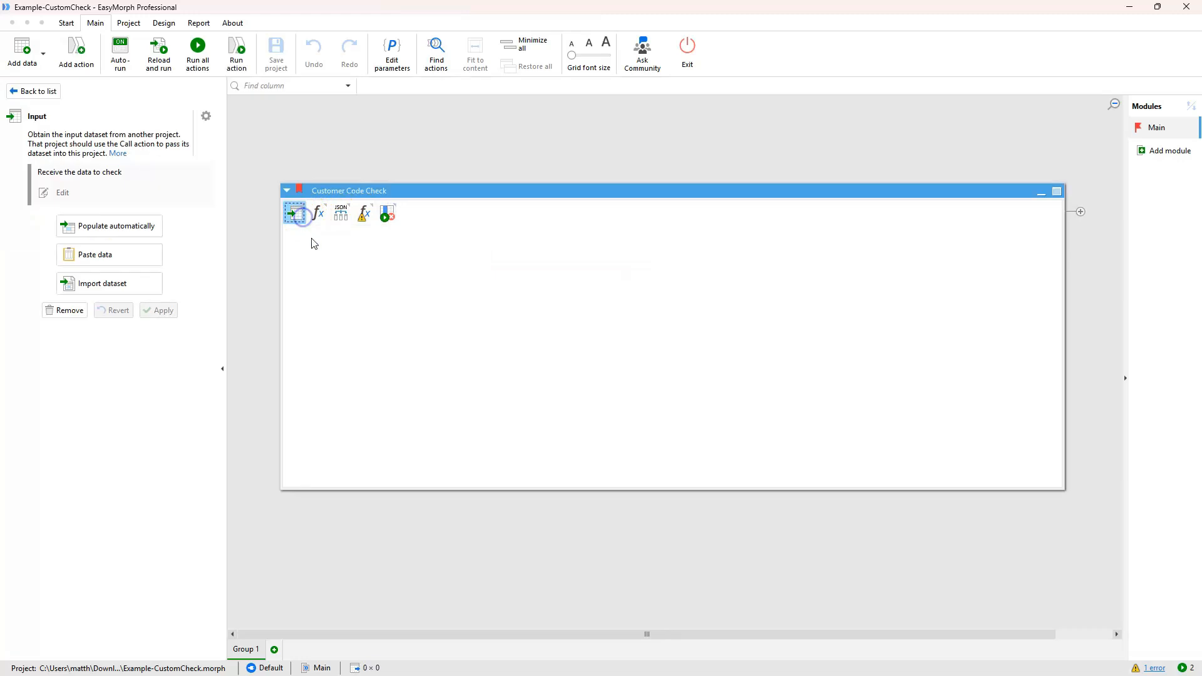
pyautogui.click(324, 283)
# Compare the Custom Rule Morph cell in the data contract with Example-CustomCheck.morph in the toolkit folder, and return to the EasyMorph project.
pyautogui.hotkey('alt', 'Tab')
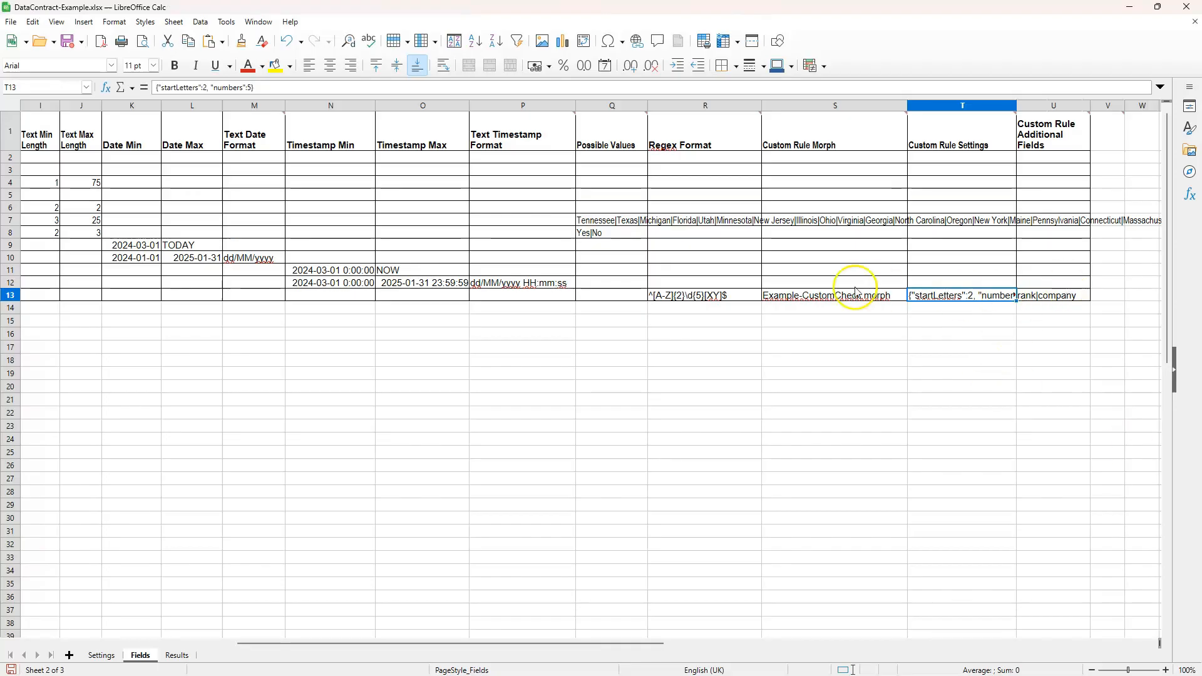
pyautogui.click(826, 295)
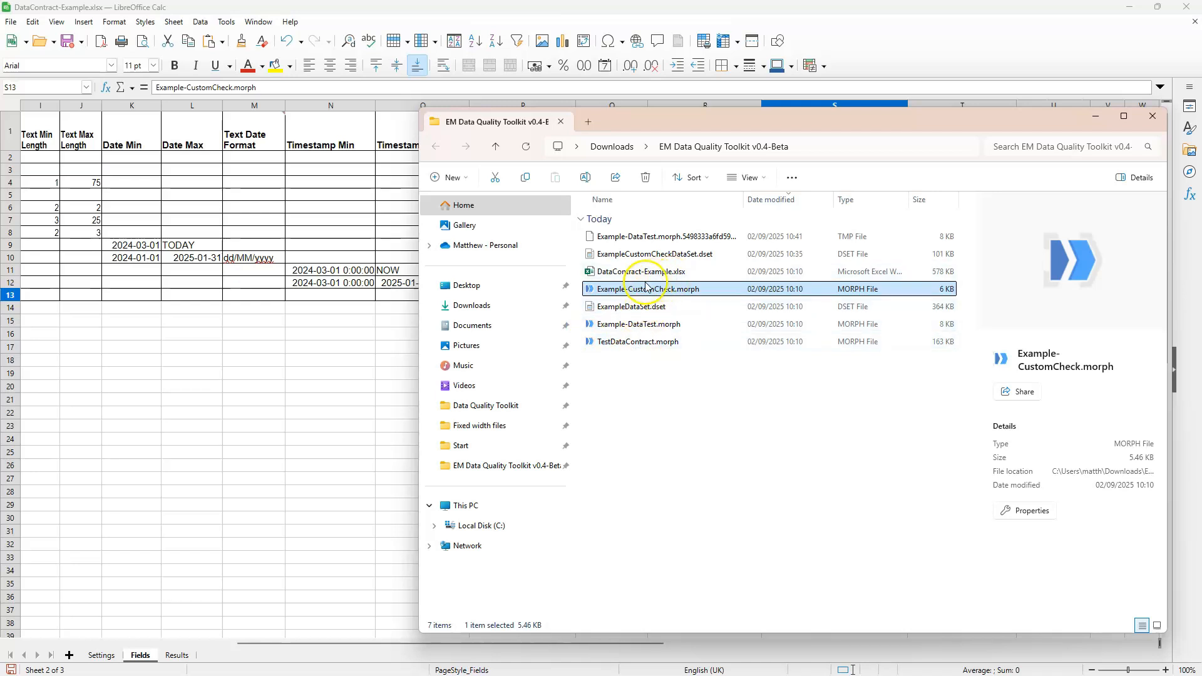
pyautogui.click(691, 298)
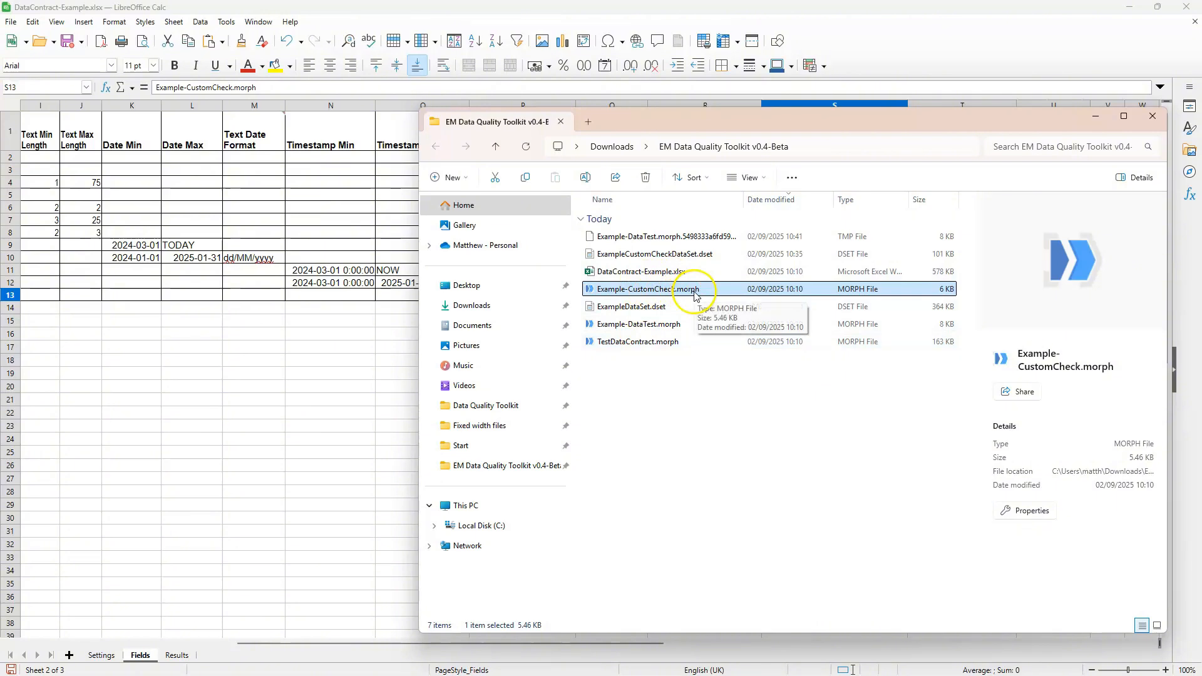
pyautogui.click(785, 198)
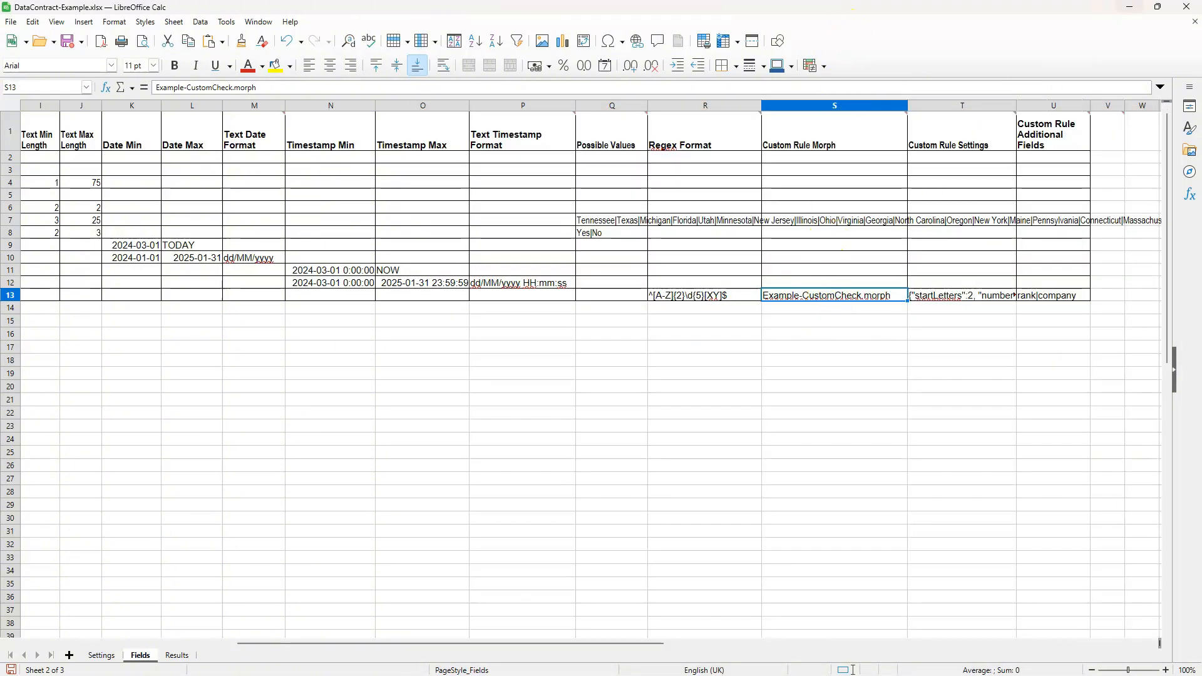
pyautogui.click(1129, 7)
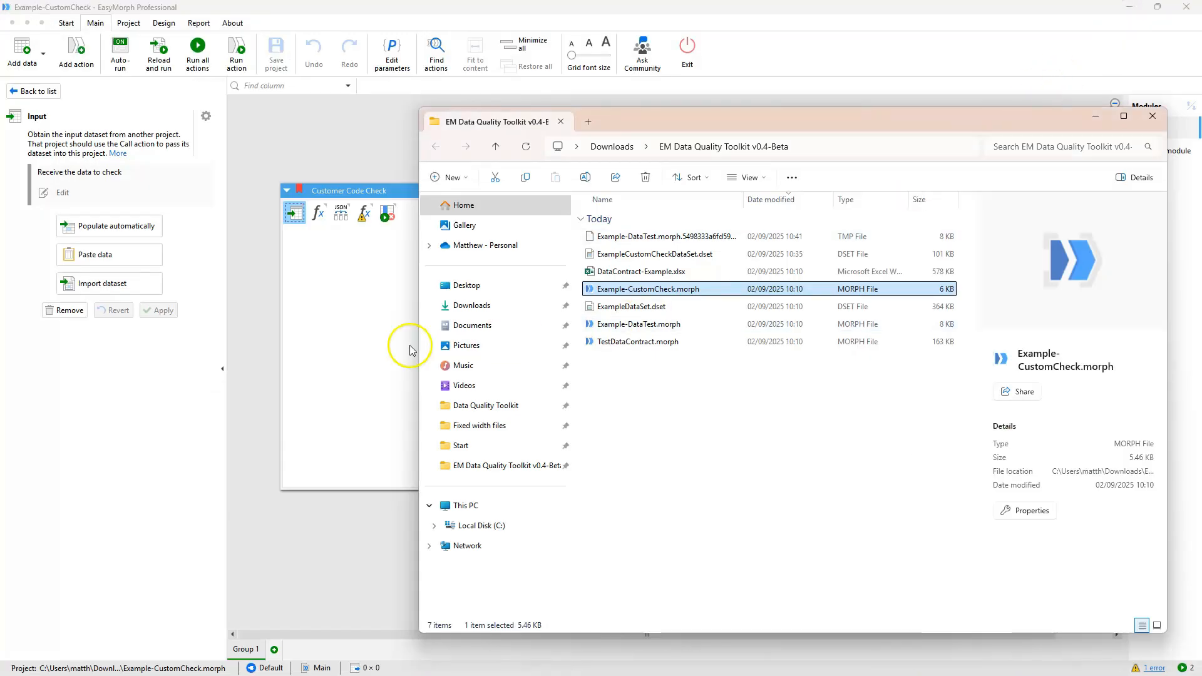
pyautogui.click(374, 333)
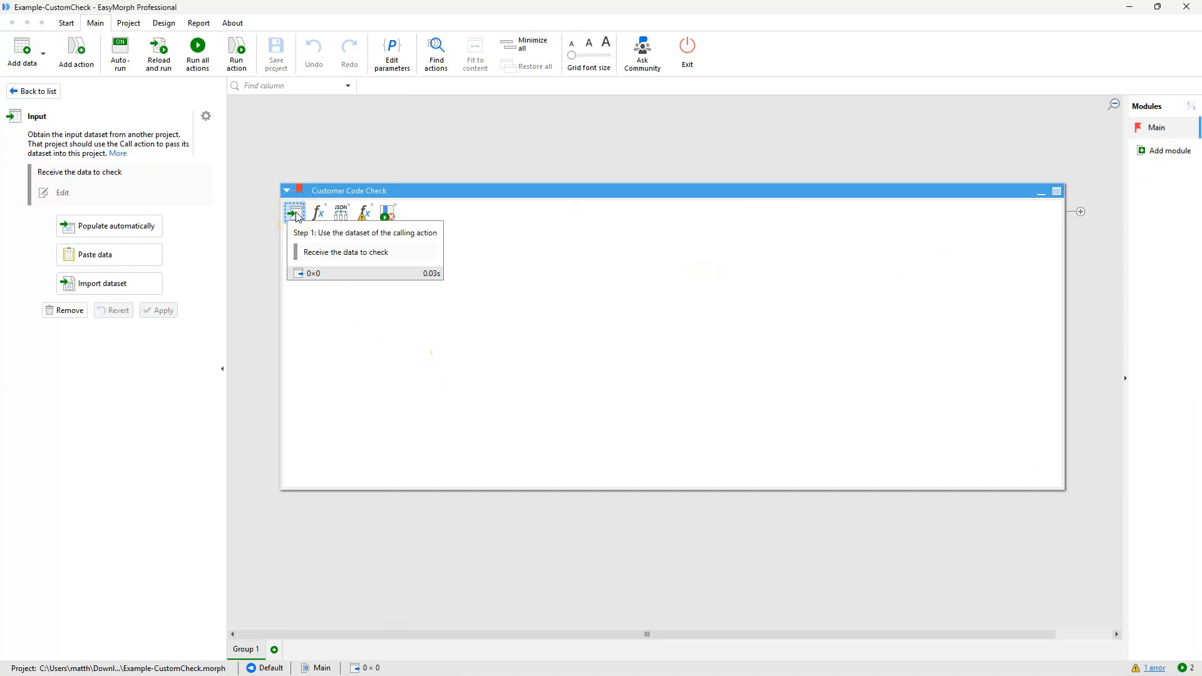
# Open the project's parameter editor and inspect the value of the Settings parameter.
pyautogui.click(394, 63)
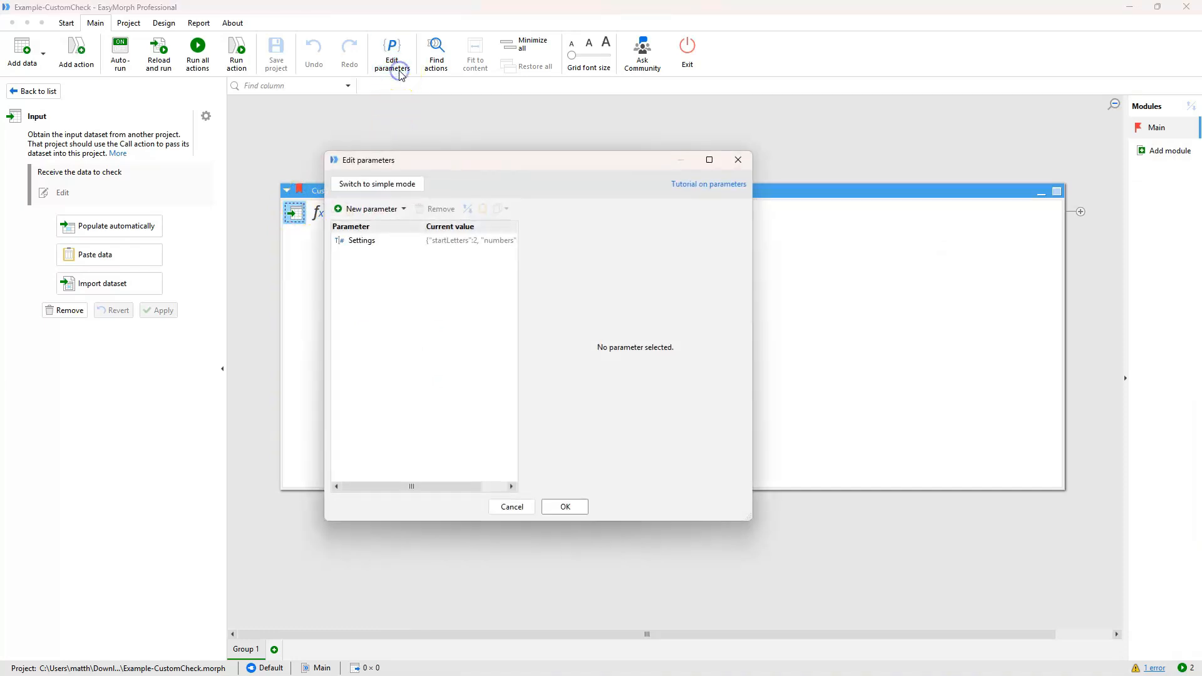
pyautogui.click(371, 244)
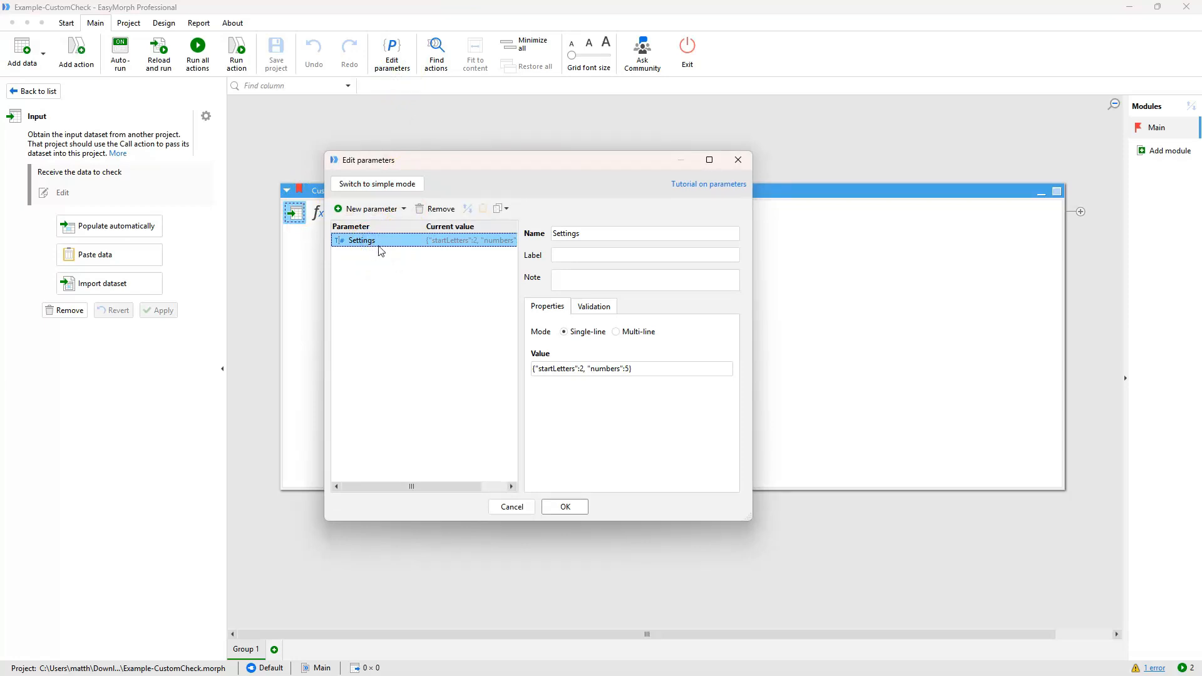
pyautogui.click(388, 288)
pyautogui.click(611, 373)
# Compare the Custom Rule Settings JSON in the LibreOffice Calc data contract with EasyMorph's Settings parameter, and close the parameter editor.
pyautogui.hotkey('alt', 'Tab')
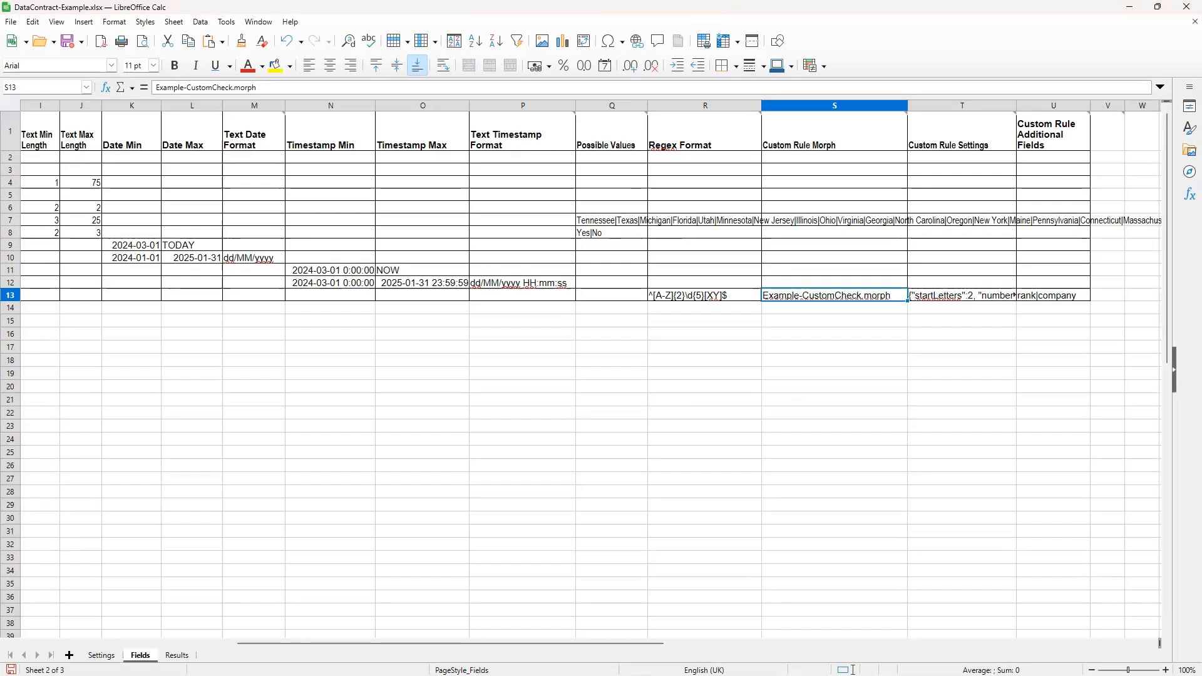
pyautogui.click(961, 303)
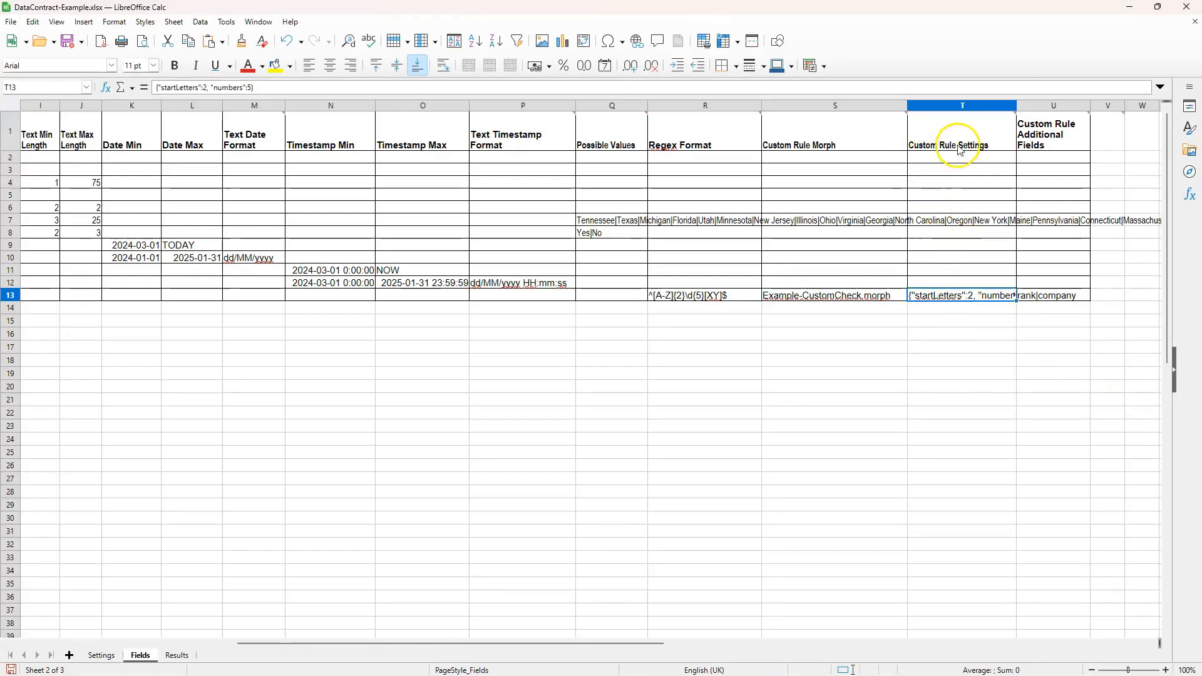
pyautogui.moveTo(259, 87); pyautogui.dragTo(153, 87)
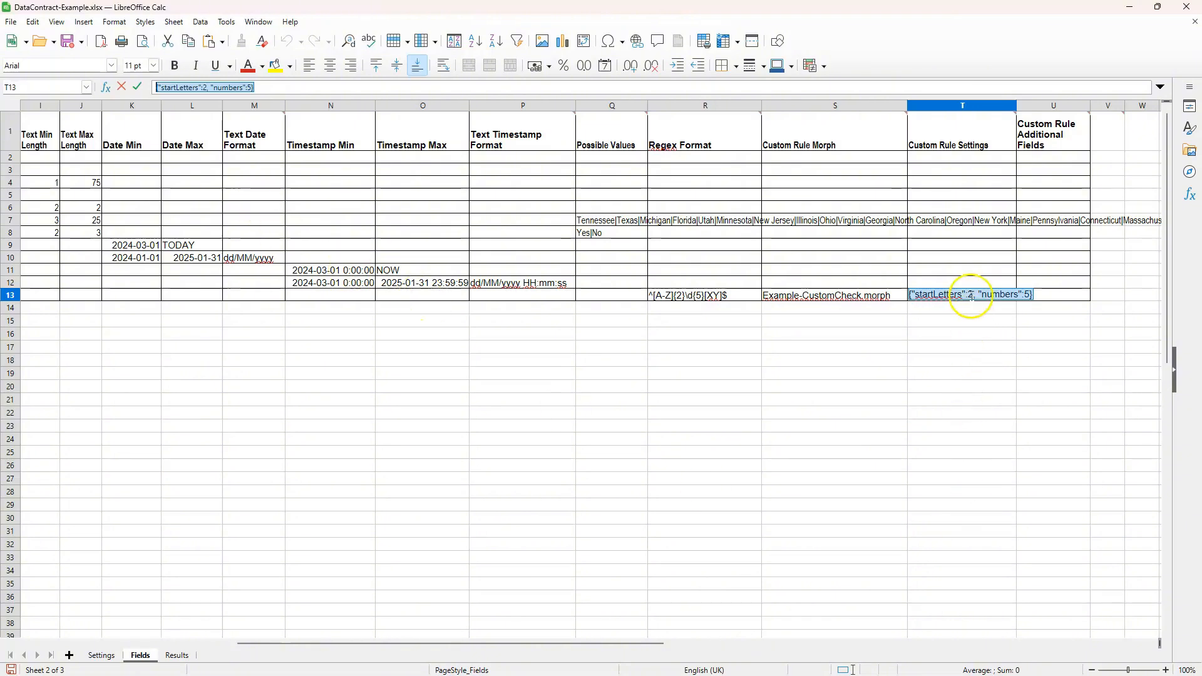
pyautogui.click(1130, 9)
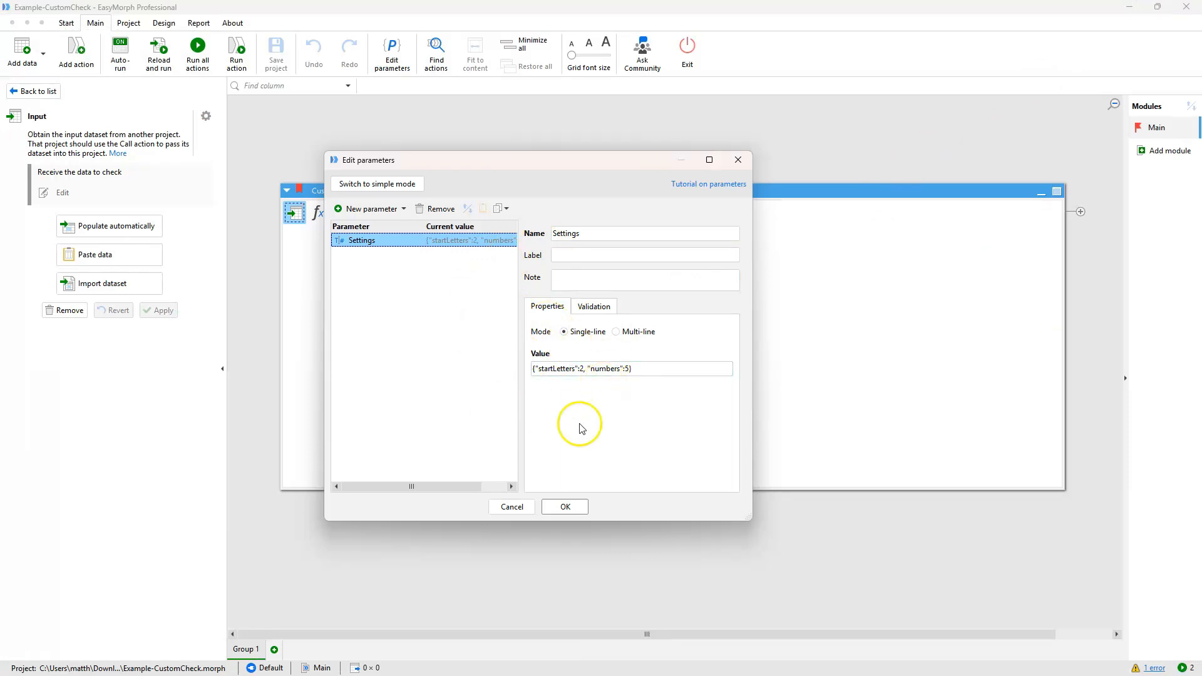
pyautogui.click(557, 511)
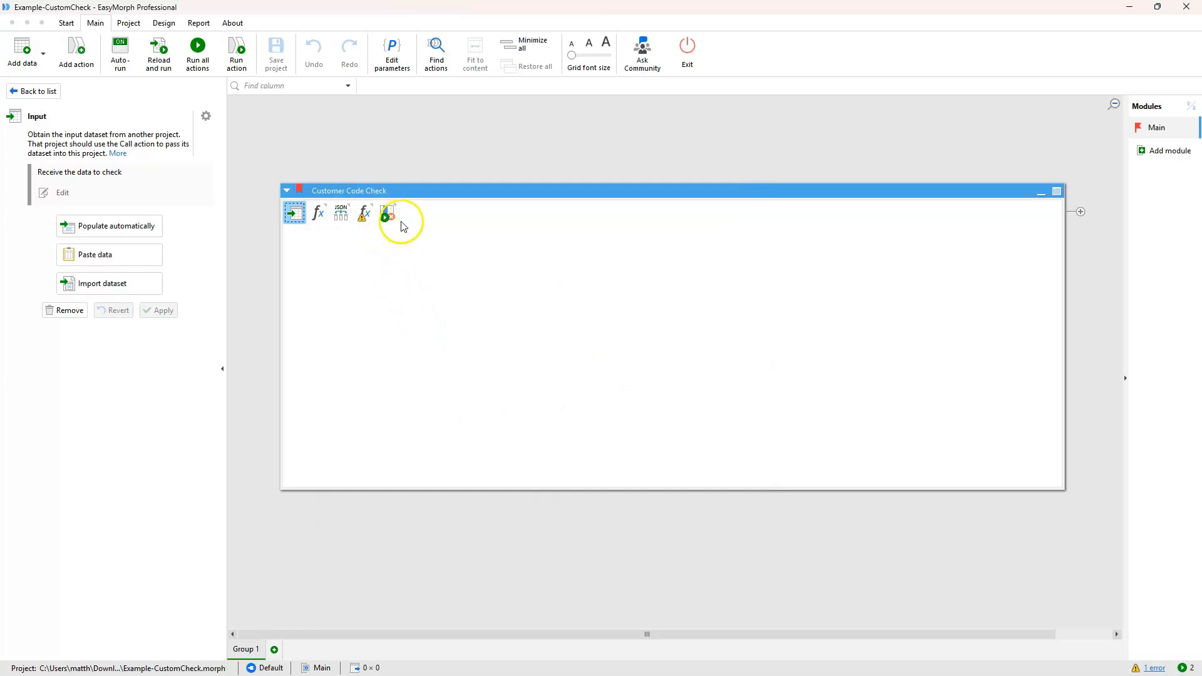
# Examine how the Customer Code Check actions add the settingsJSON column and extract the startLetters and numbers properties.
pyautogui.moveTo(399, 219)
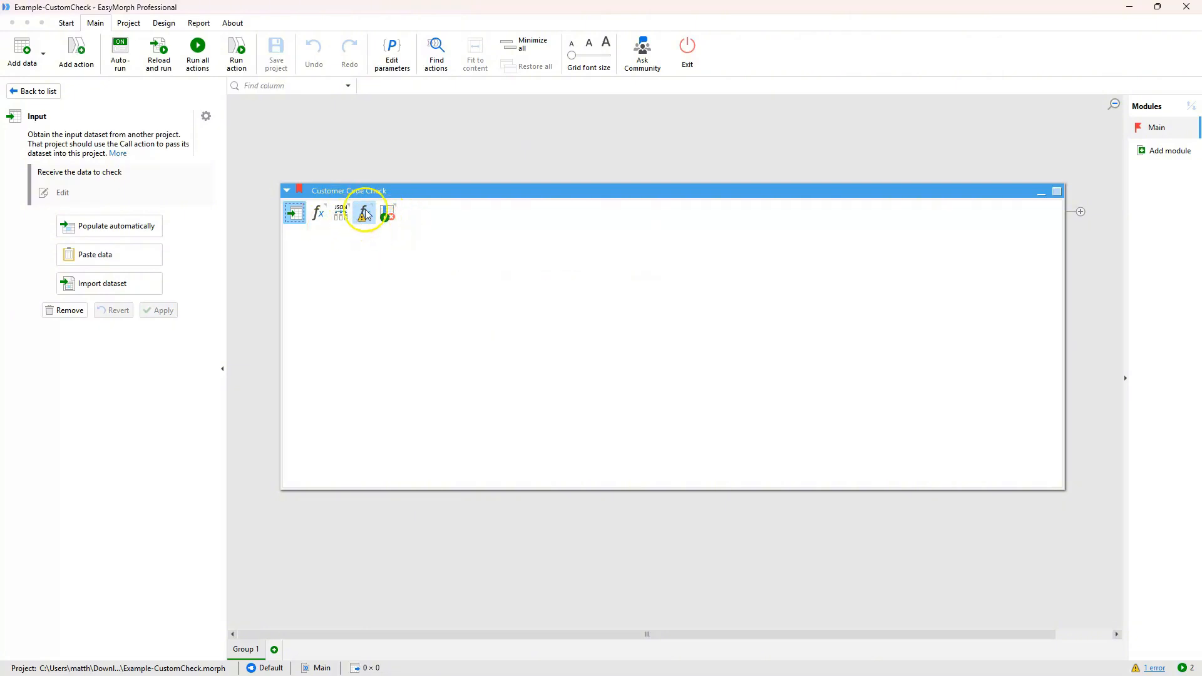
pyautogui.moveTo(360, 223)
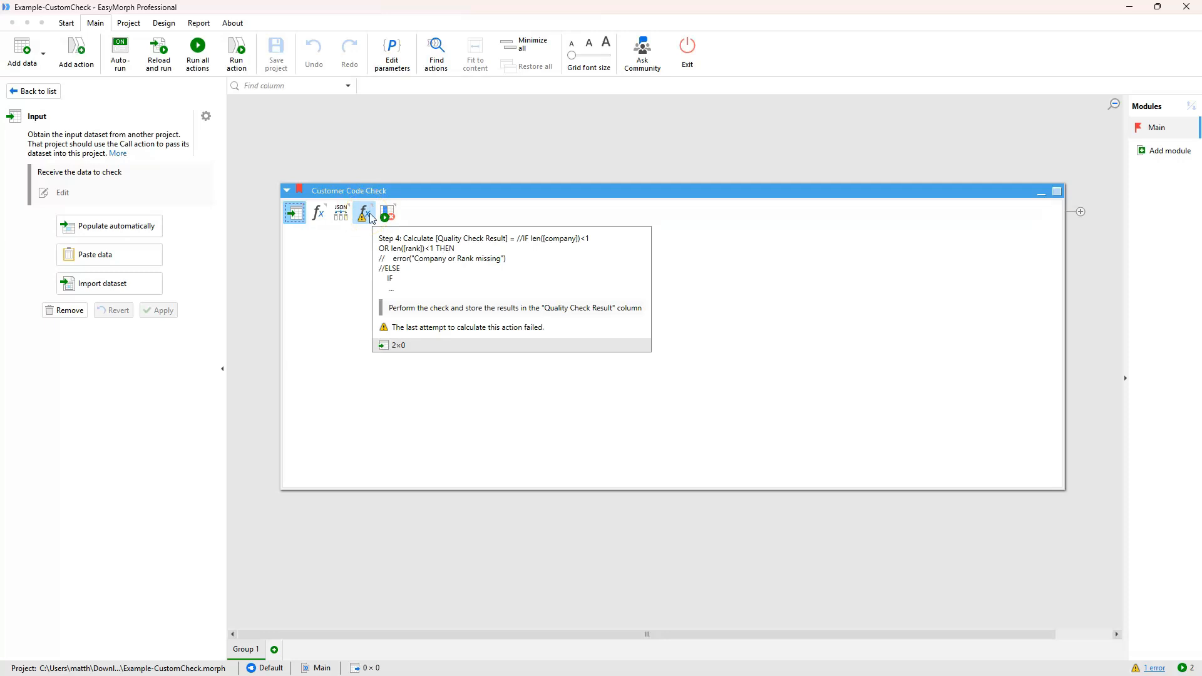
pyautogui.click(376, 219)
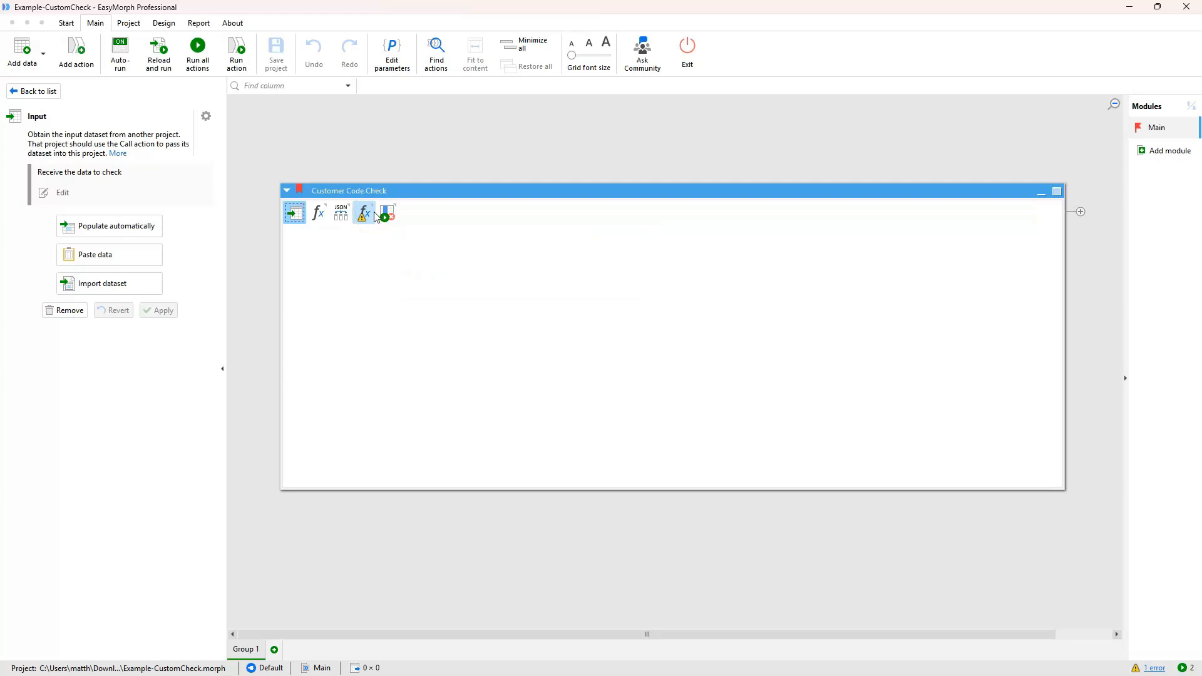
pyautogui.click(366, 216)
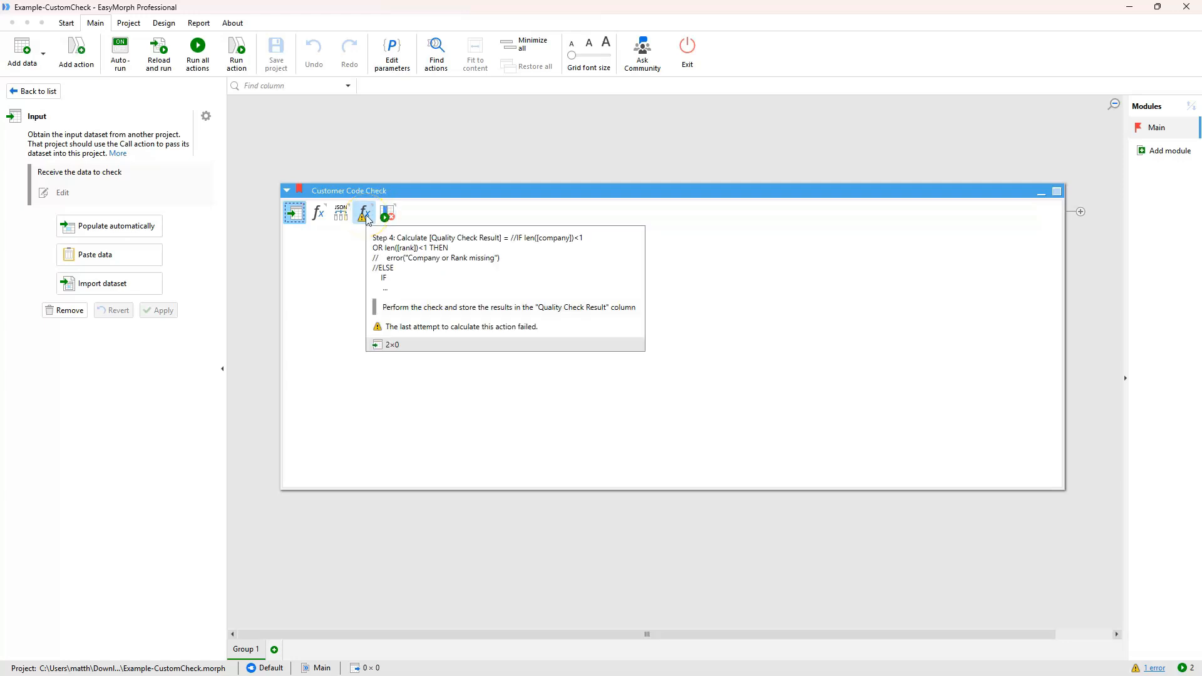
pyautogui.click(318, 215)
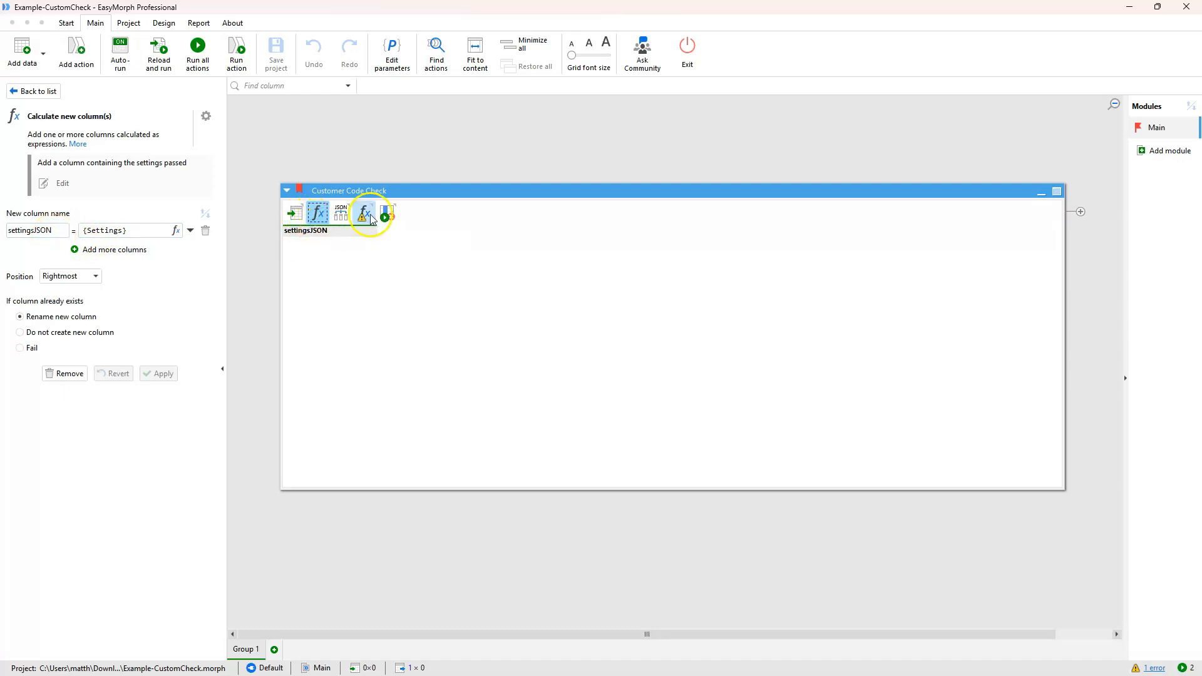
pyautogui.click(341, 214)
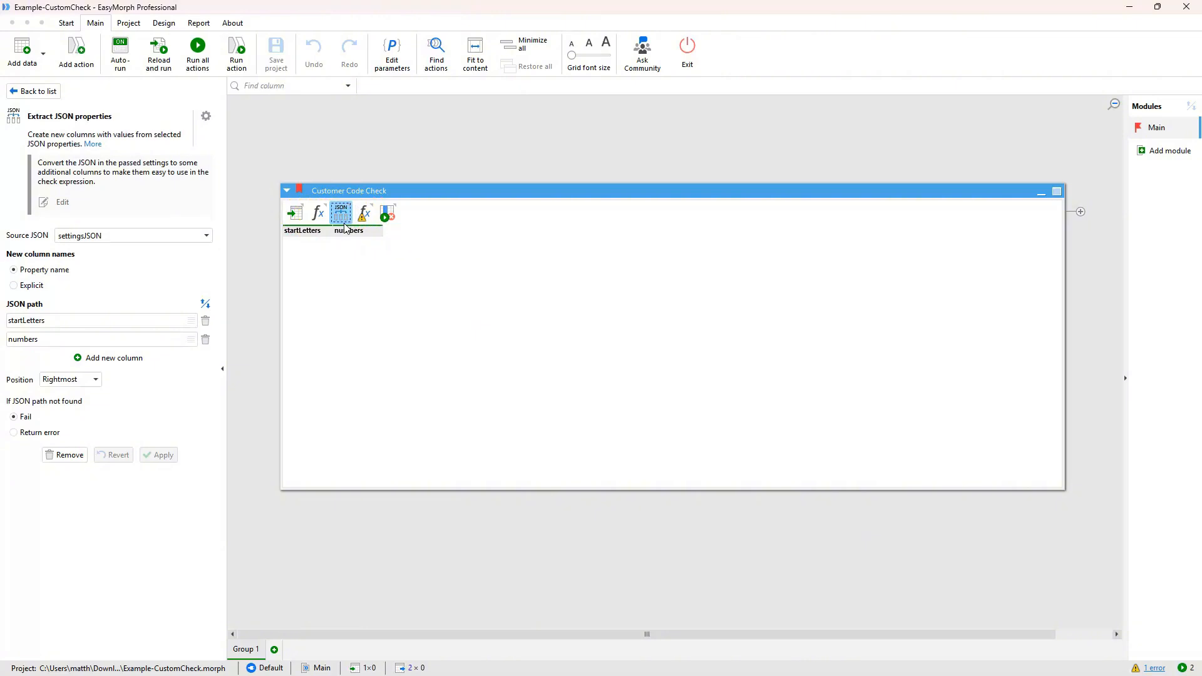
pyautogui.click(345, 224)
pyautogui.click(332, 220)
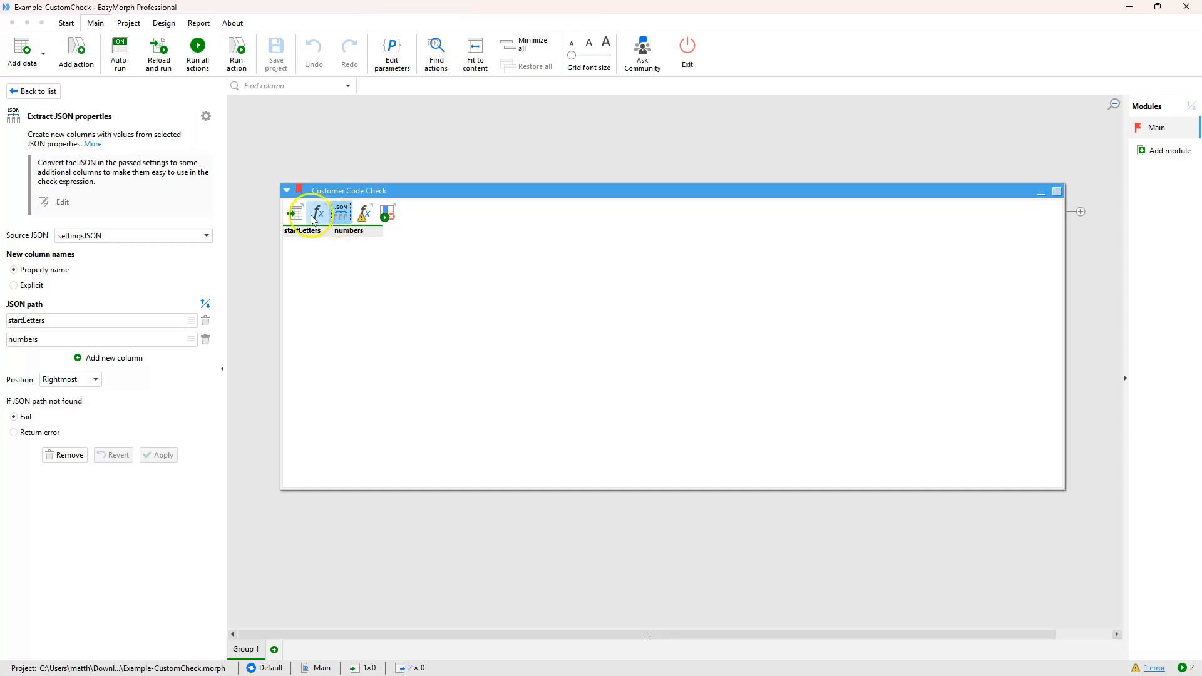
pyautogui.click(326, 218)
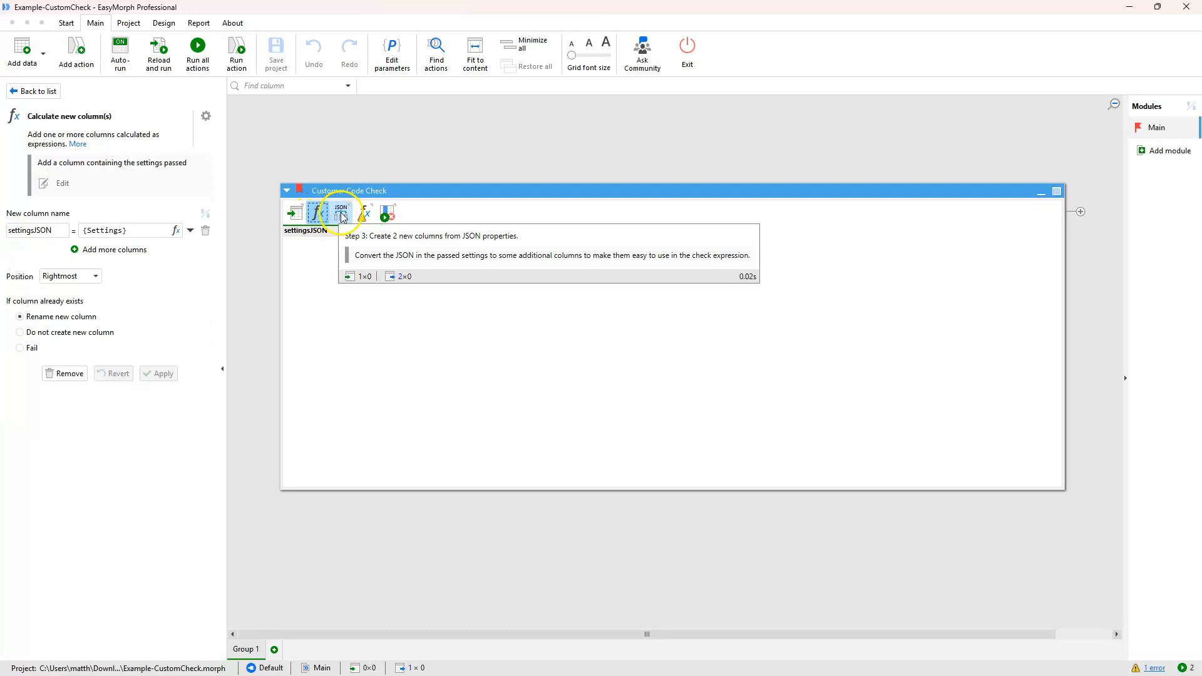
pyautogui.click(340, 215)
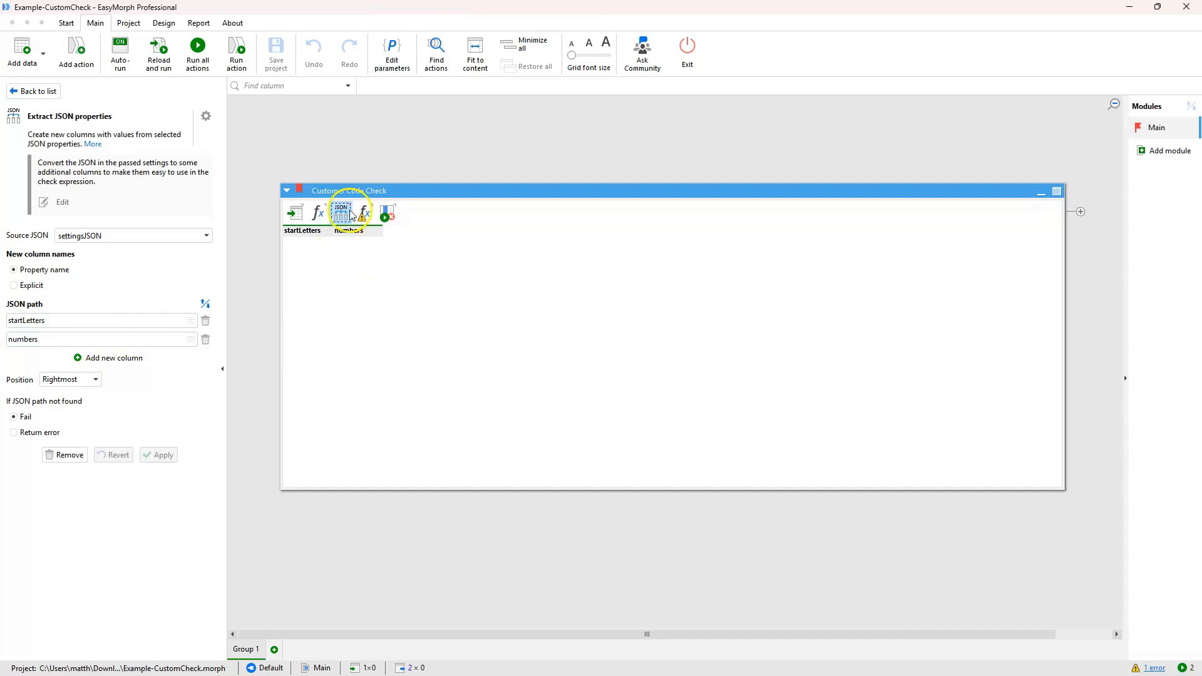
# Open the Quality Check Result expression of the failing calculation action in a maximized expression editor.
pyautogui.moveTo(353, 223)
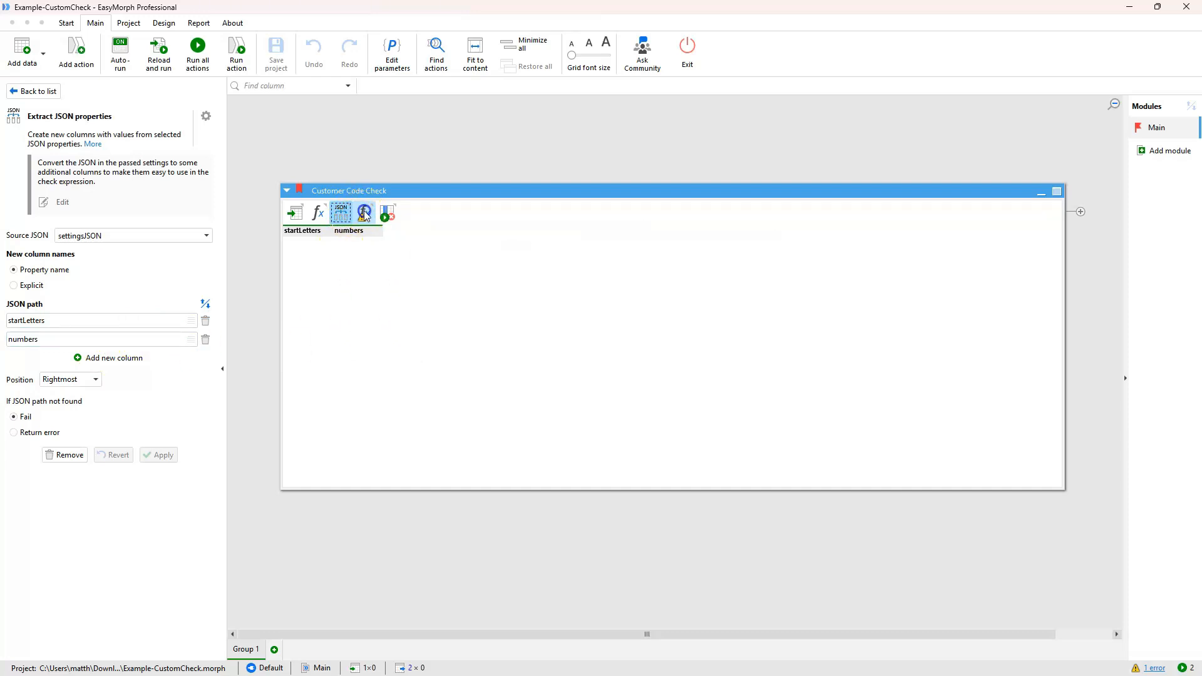
pyautogui.click(363, 215)
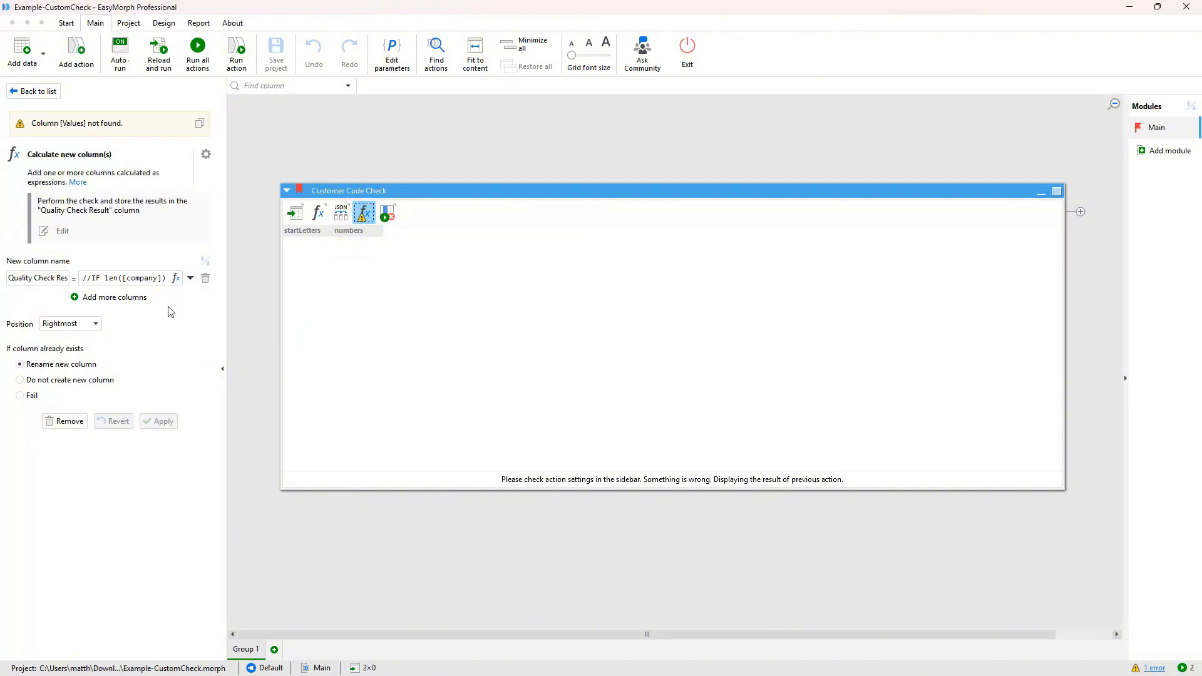
pyautogui.moveTo(16, 280); pyautogui.dragTo(70, 279)
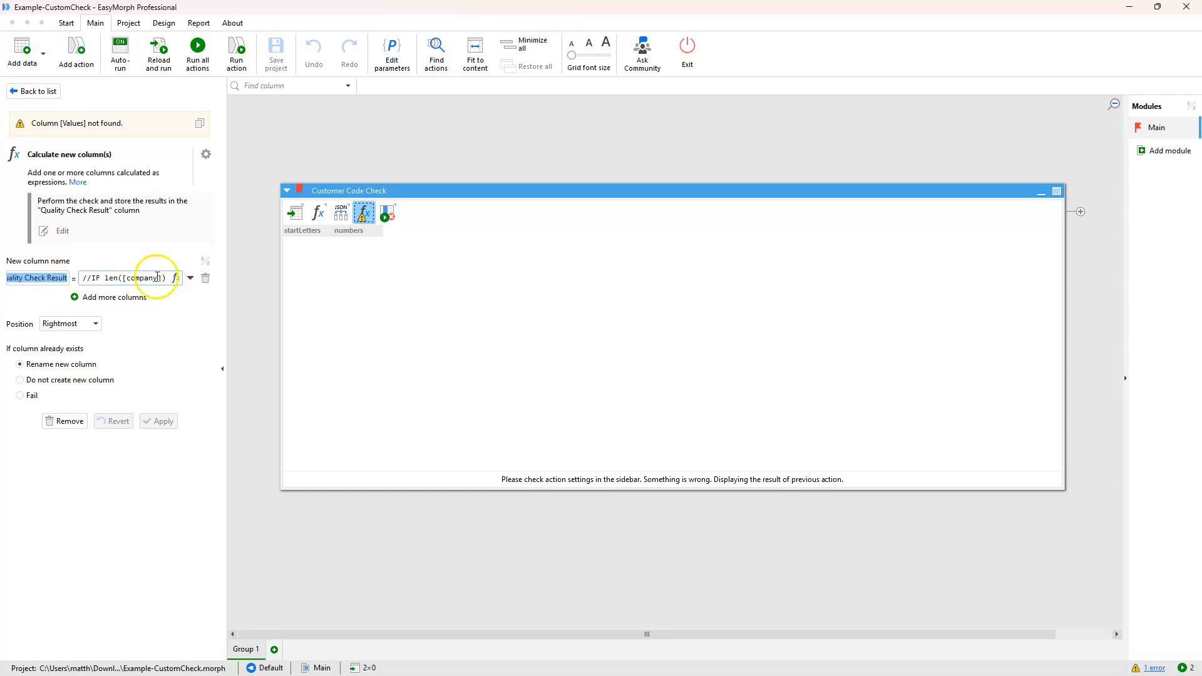
pyautogui.click(176, 279)
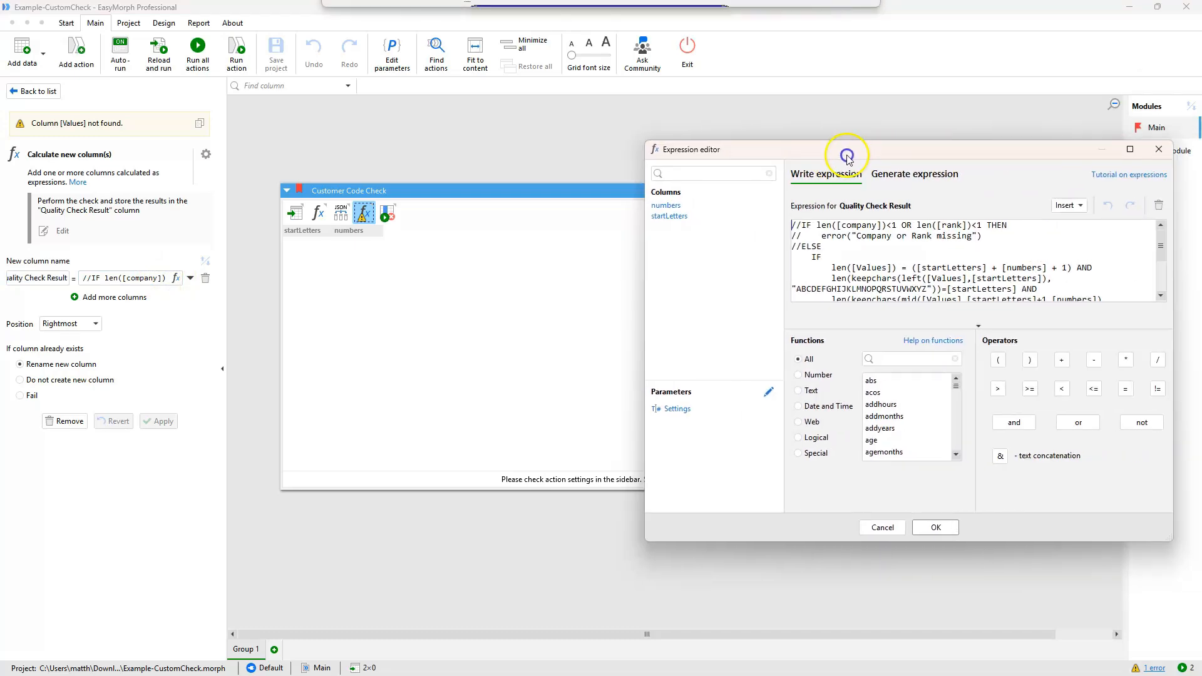
pyautogui.moveTo(845, 156); pyautogui.dragTo(515, 156)
pyautogui.doubleClick(515, 156)
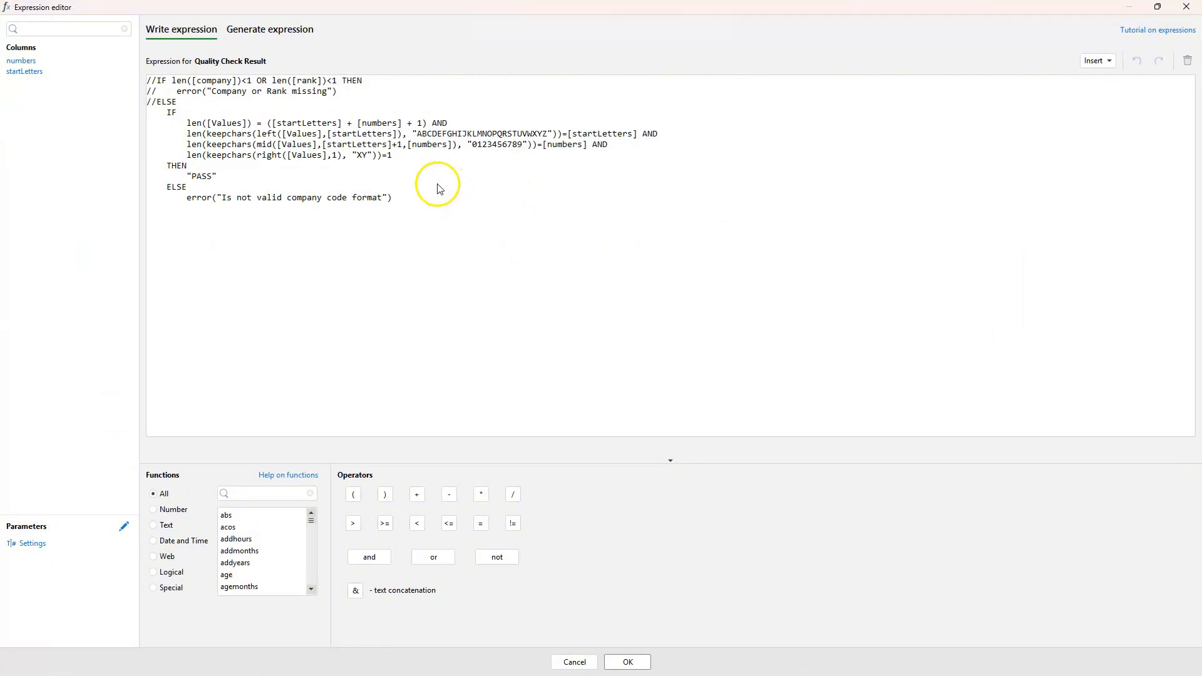
# Examine the expression's IF conditions, its "PASS" result and the error message for invalid company code formats.
pyautogui.doubleClick(174, 115)
pyautogui.moveTo(176, 121); pyautogui.dragTo(261, 198)
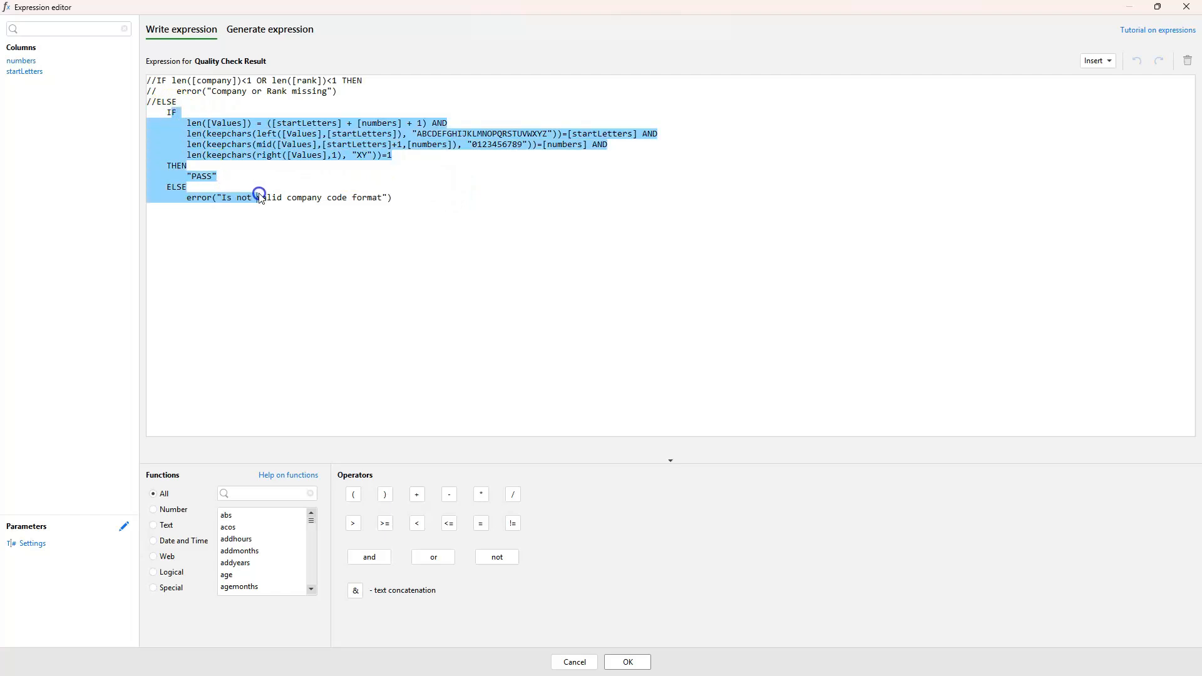
pyautogui.click(195, 122)
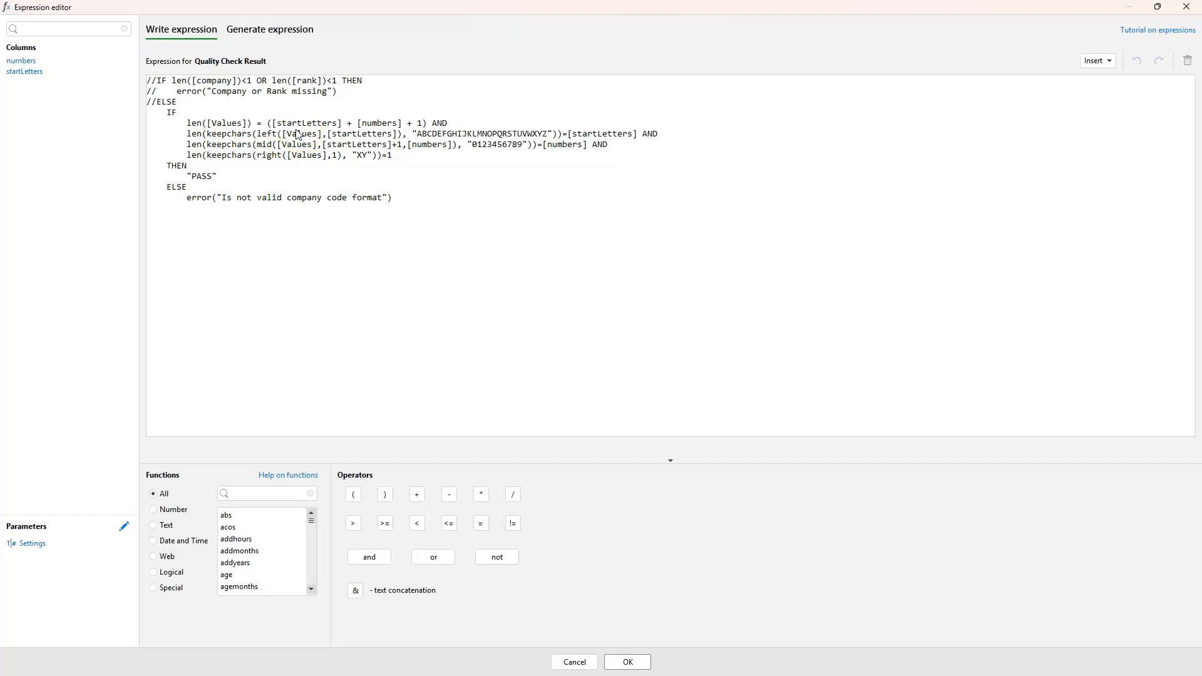
pyautogui.click(195, 123)
pyautogui.moveTo(217, 177); pyautogui.dragTo(190, 181)
pyautogui.moveTo(199, 204); pyautogui.dragTo(397, 207)
pyautogui.doubleClick(192, 199)
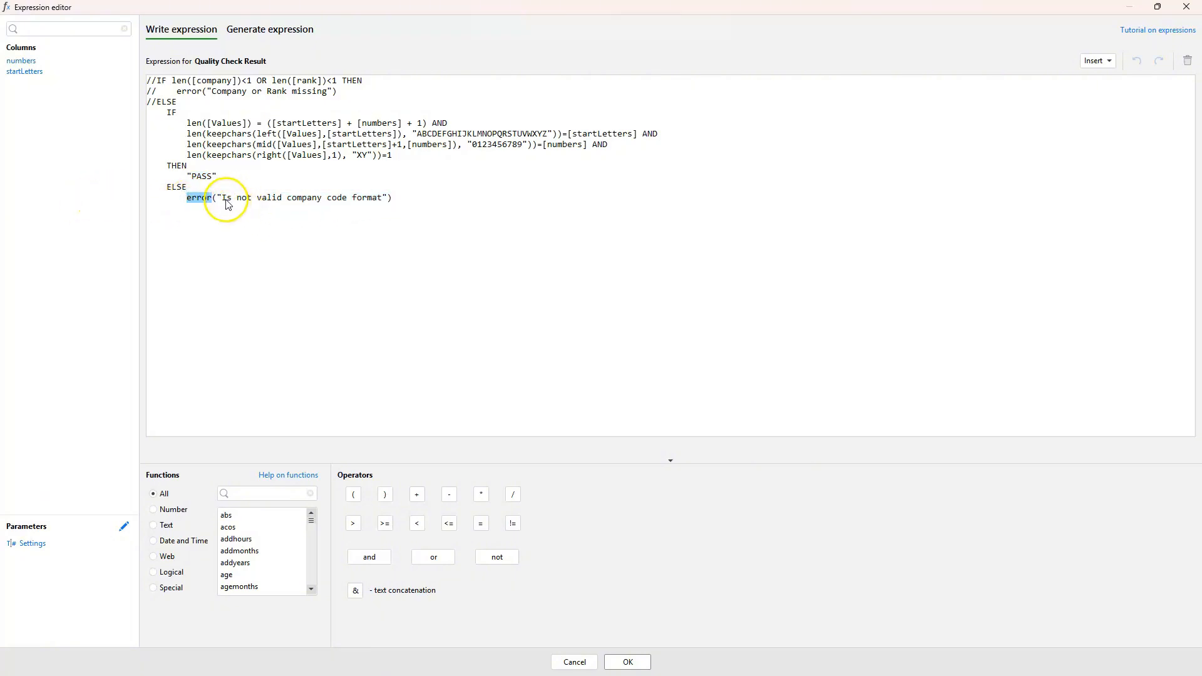
pyautogui.moveTo(226, 201); pyautogui.dragTo(383, 202)
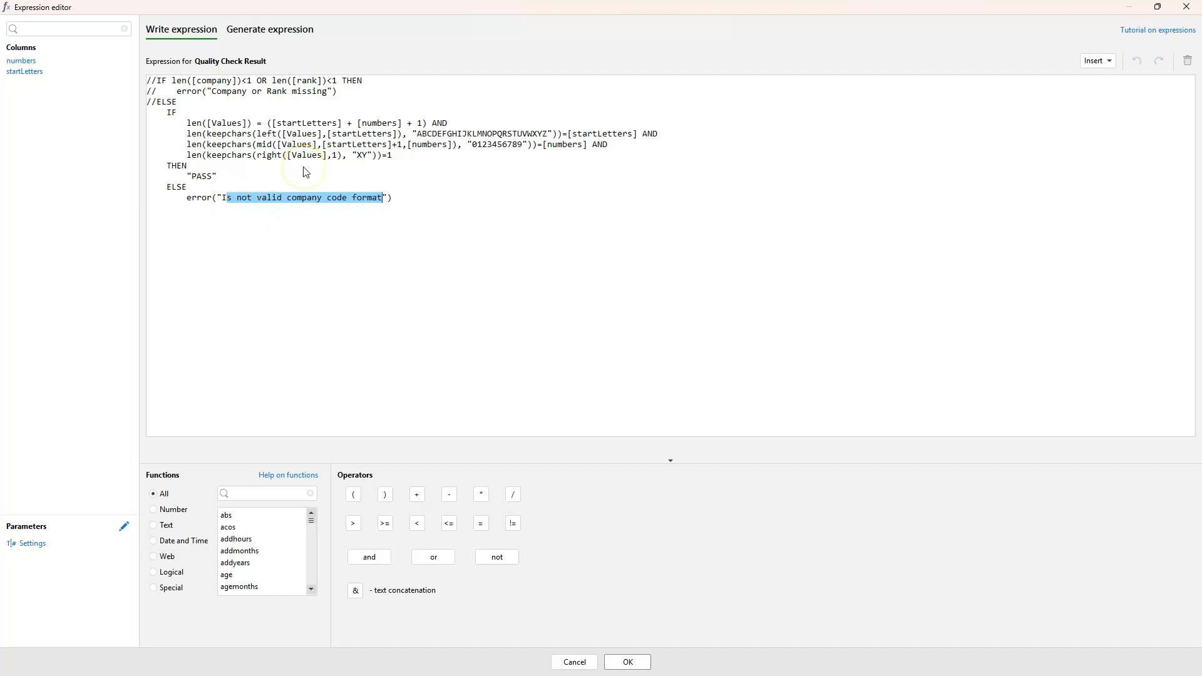
# In the LibreOffice Calc data contract, enter rank|company as the Custom Rule Additional Fields of the company_code field and review its row.
pyautogui.moveTo(191, 105); pyautogui.dragTo(148, 78)
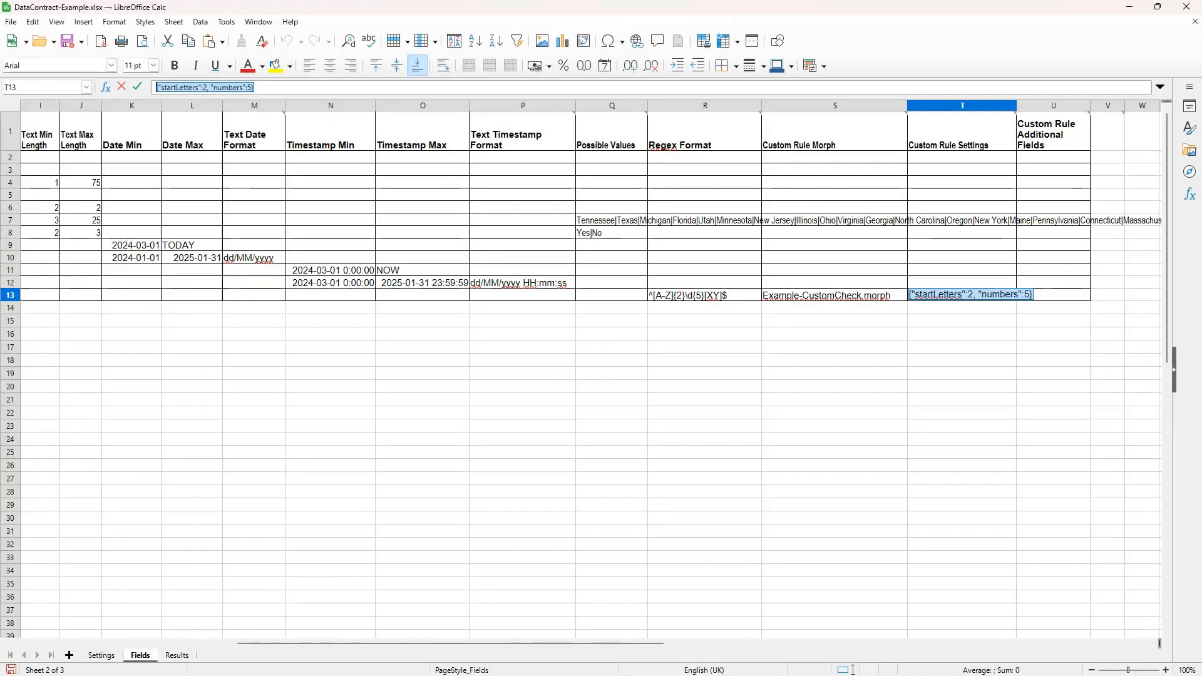
pyautogui.click(1076, 399)
pyautogui.click(1060, 297)
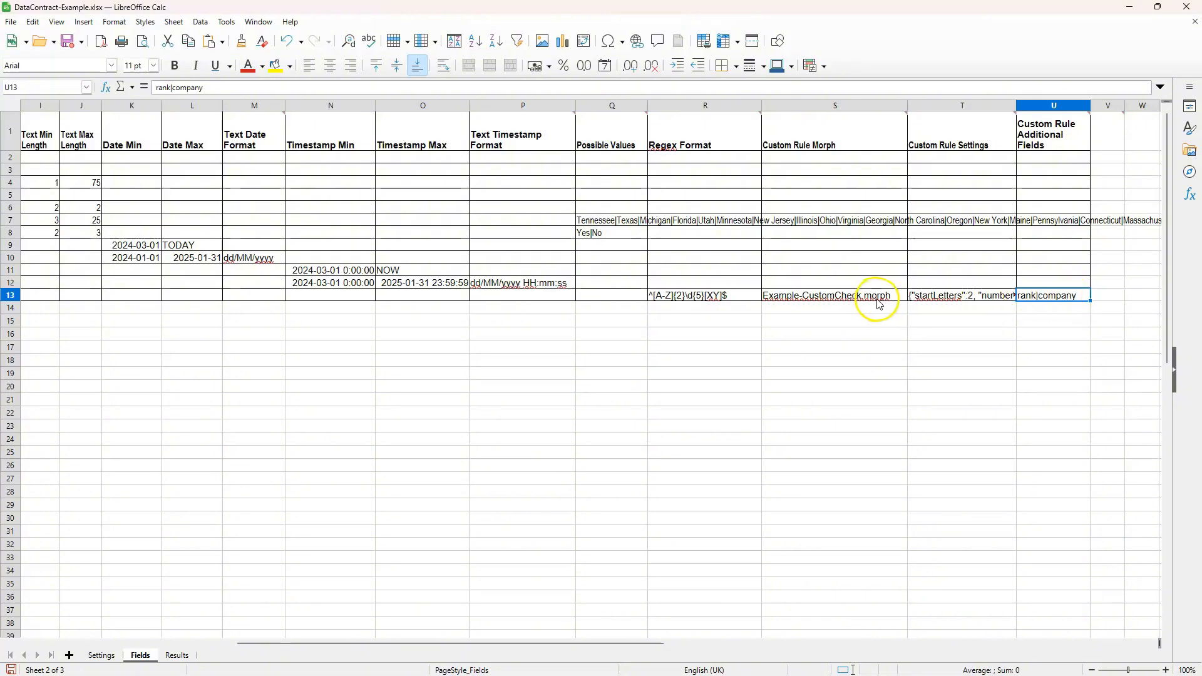
pyautogui.moveTo(636, 644); pyautogui.dragTo(390, 633)
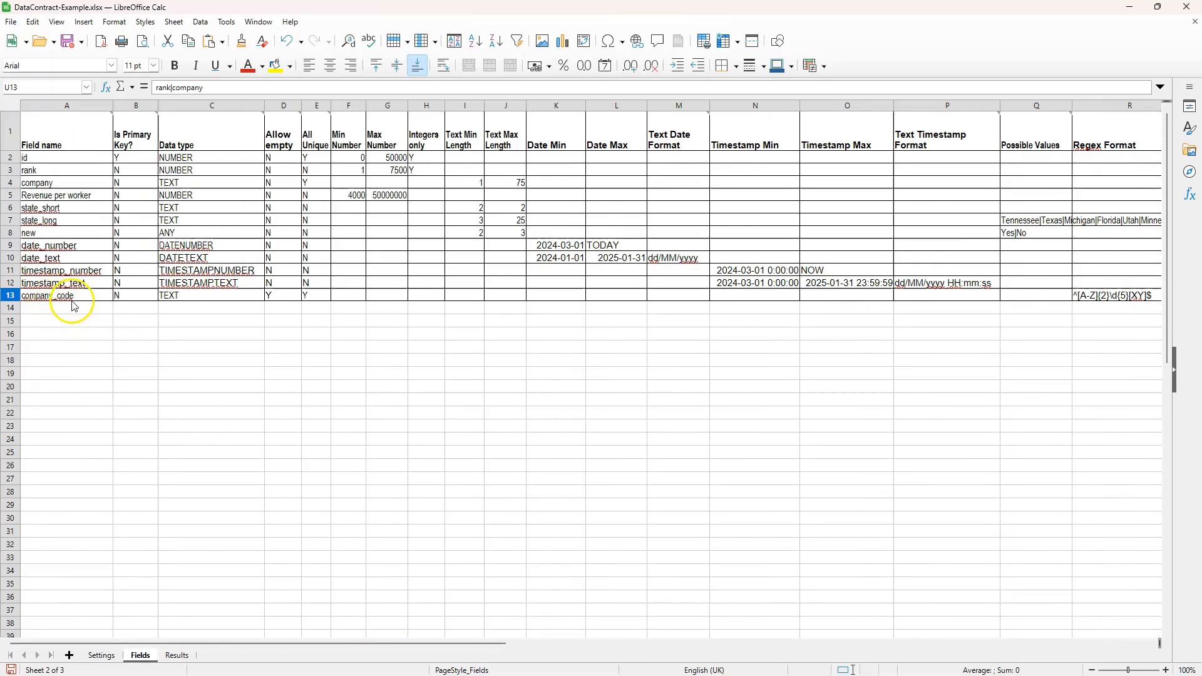
pyautogui.moveTo(473, 648); pyautogui.dragTo(887, 652)
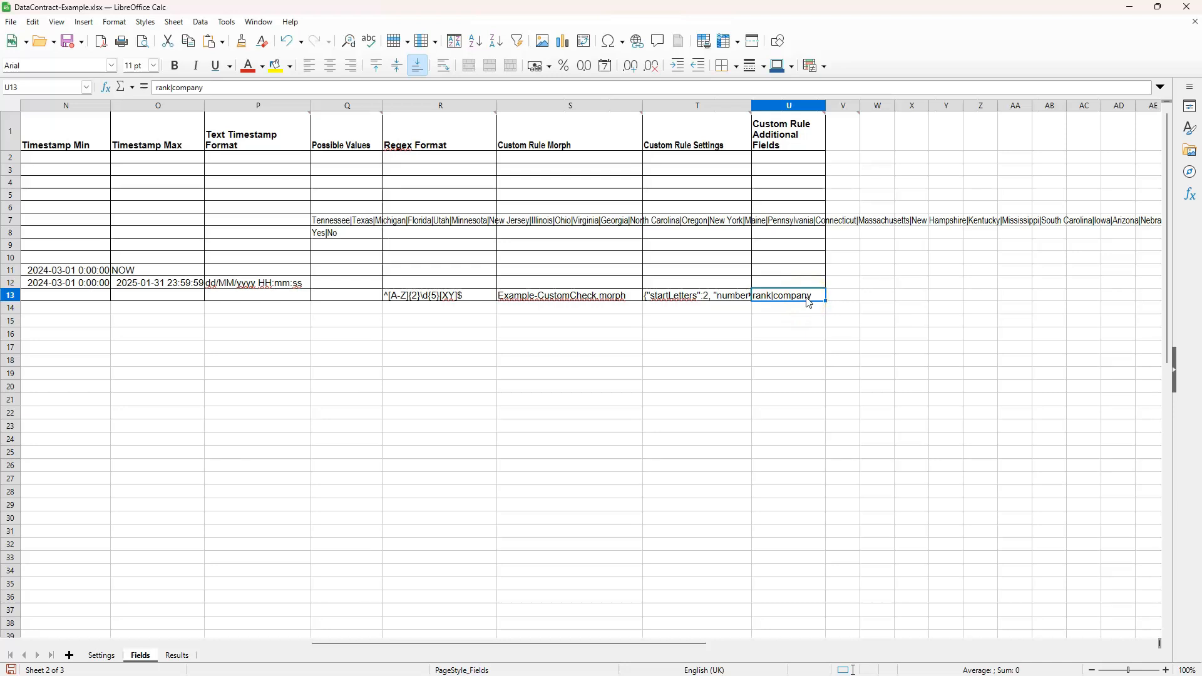
pyautogui.click(813, 304)
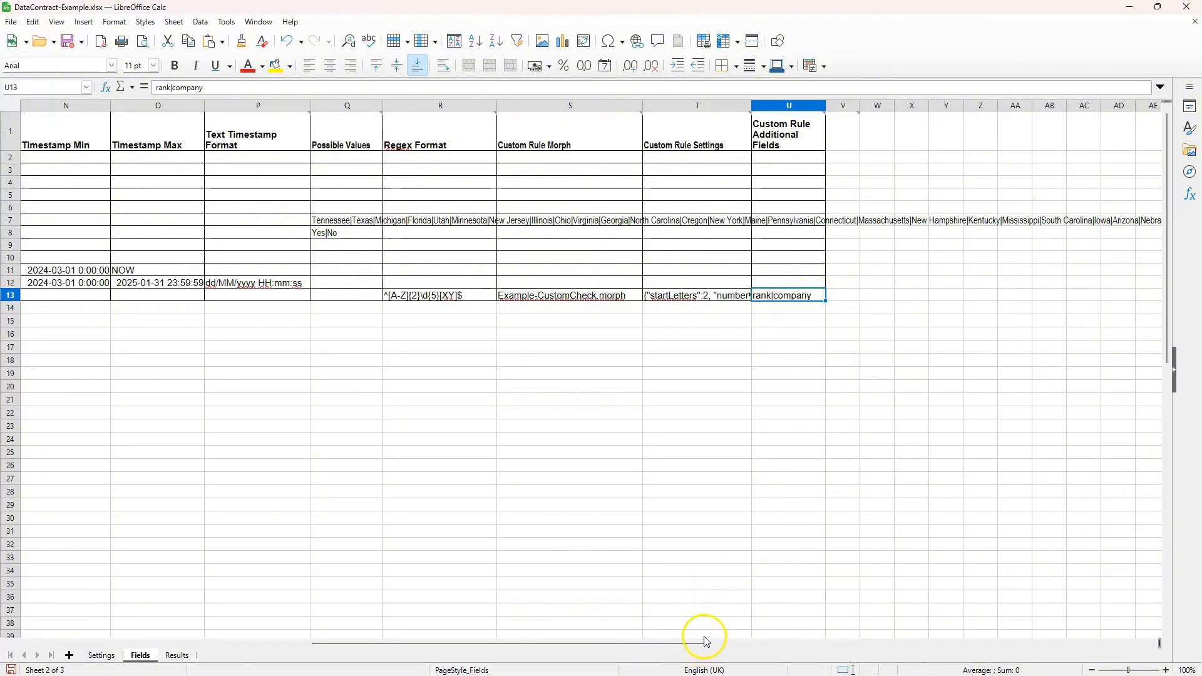
pyautogui.moveTo(682, 647); pyautogui.dragTo(607, 643)
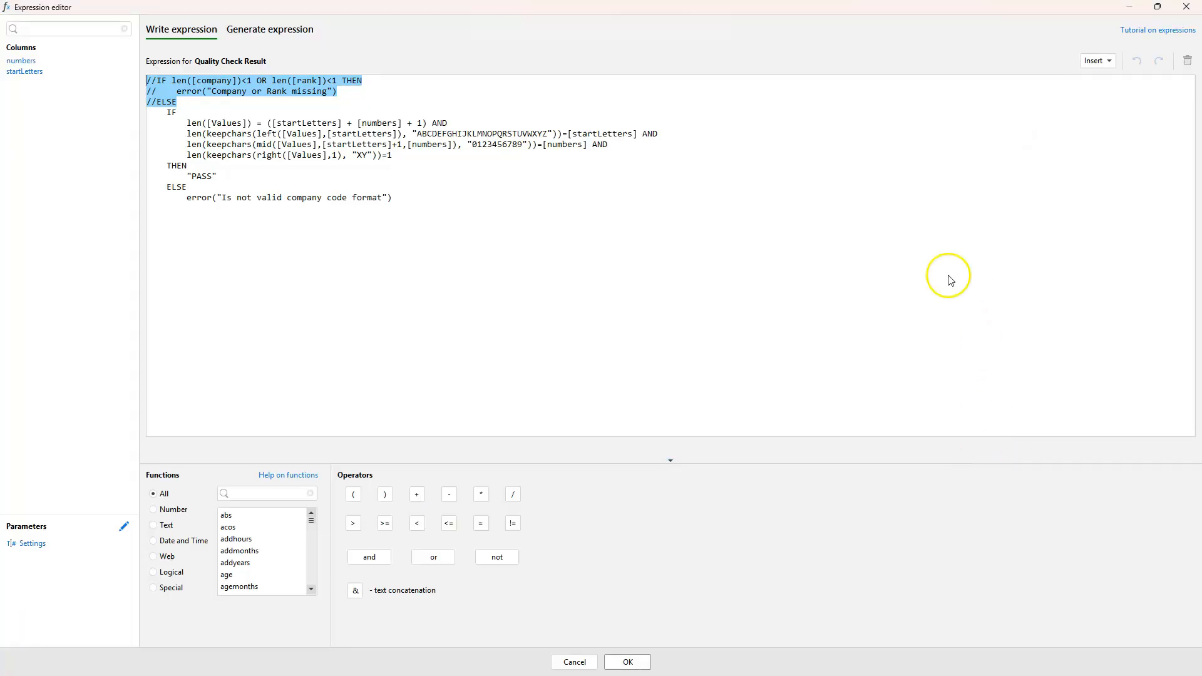
# Examine the commented-out IF condition on company and rank and its error message in the Quality Check Result expression, and close the expression editor.
pyautogui.click(378, 108)
pyautogui.click(163, 80)
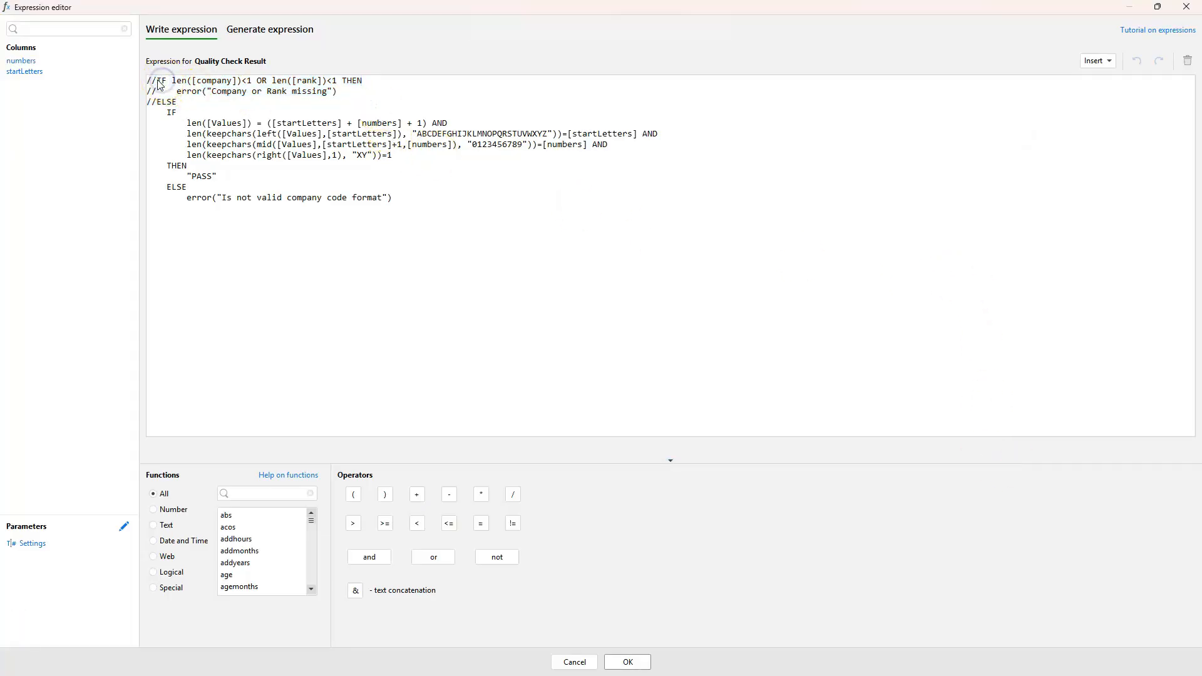
pyautogui.moveTo(184, 85); pyautogui.dragTo(327, 83)
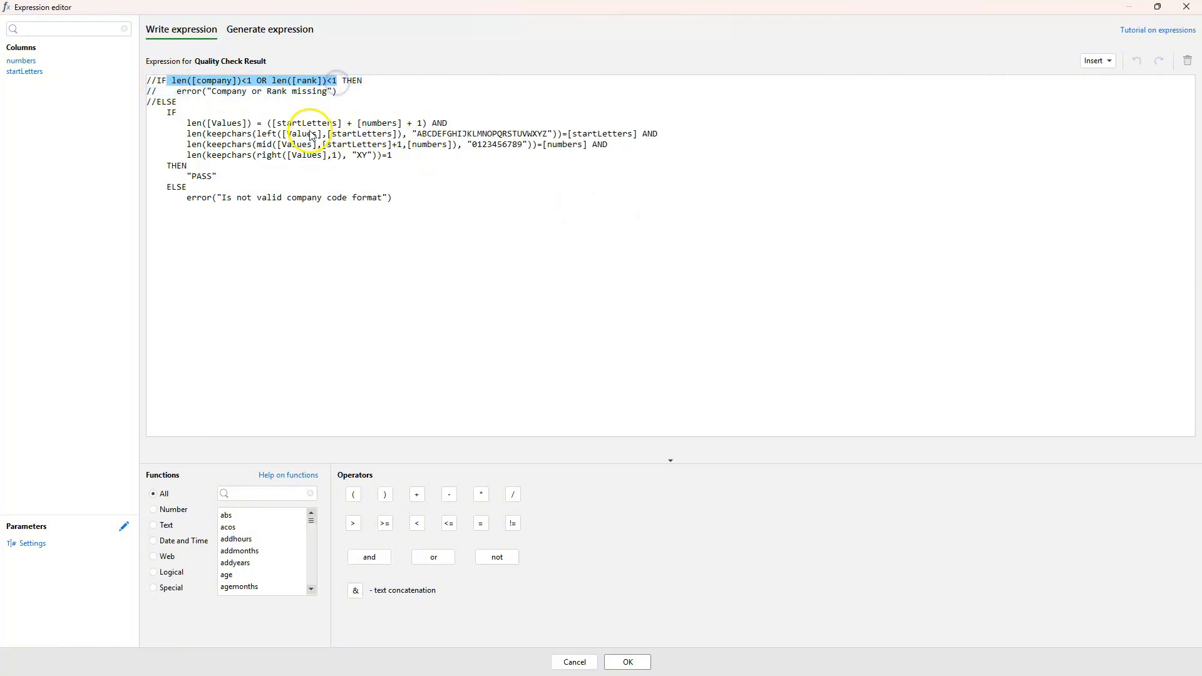
pyautogui.doubleClick(213, 81)
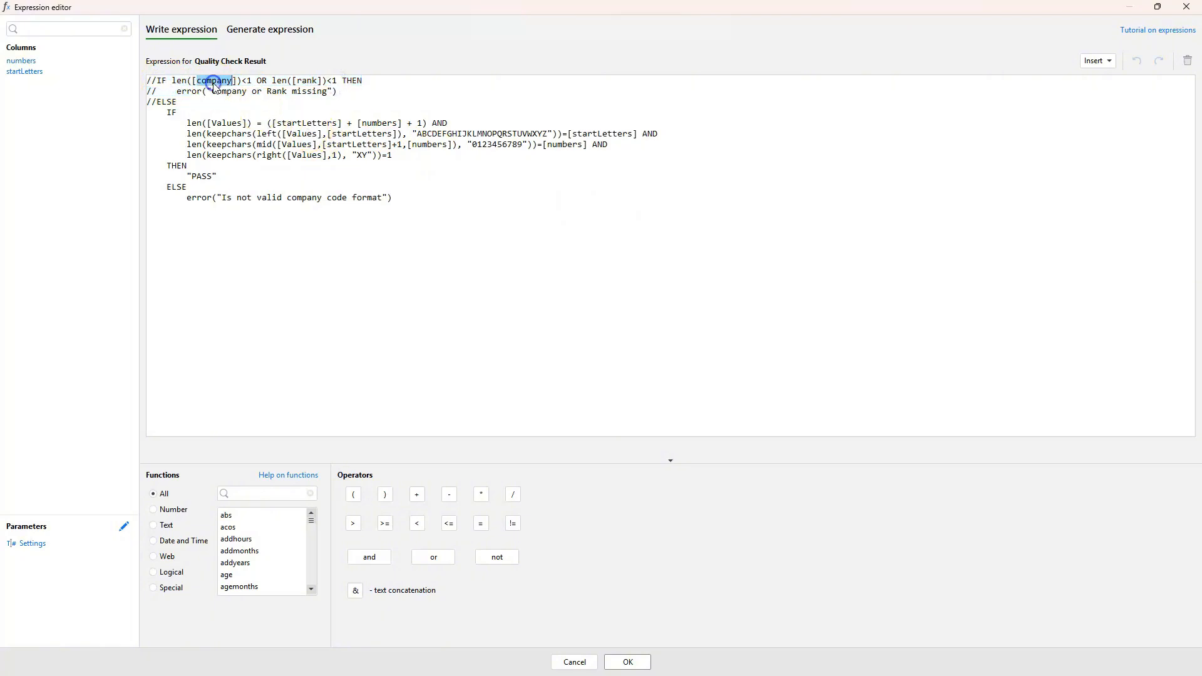
pyautogui.doubleClick(307, 81)
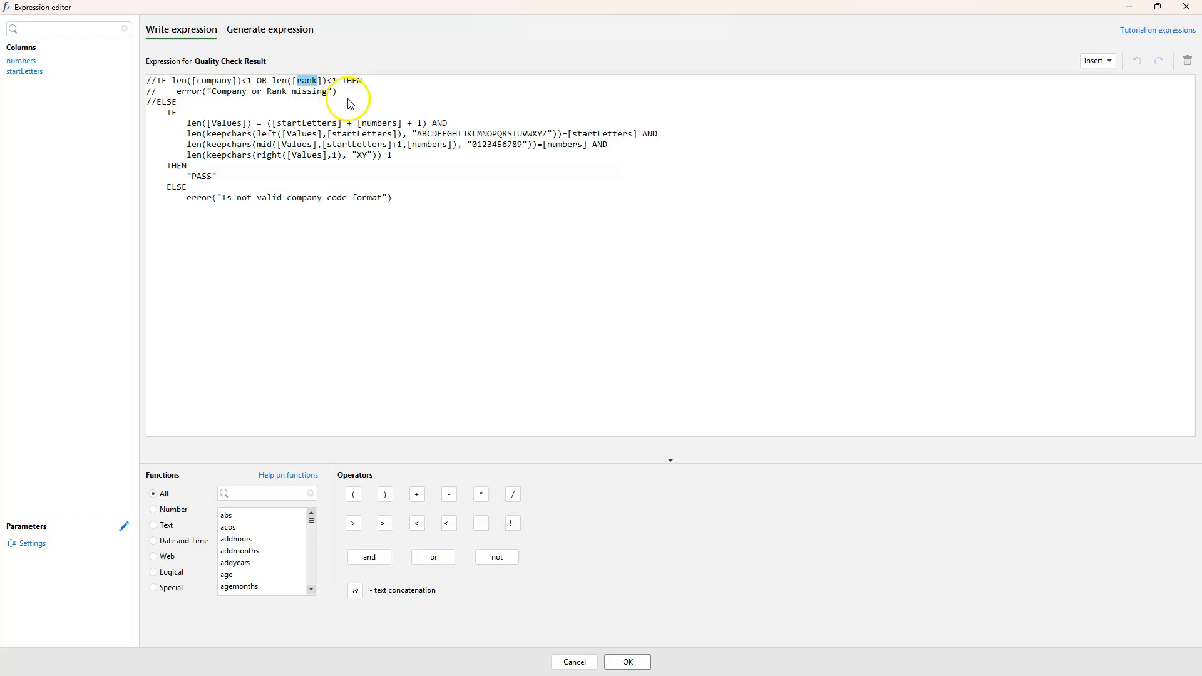
pyautogui.moveTo(338, 92); pyautogui.dragTo(177, 92)
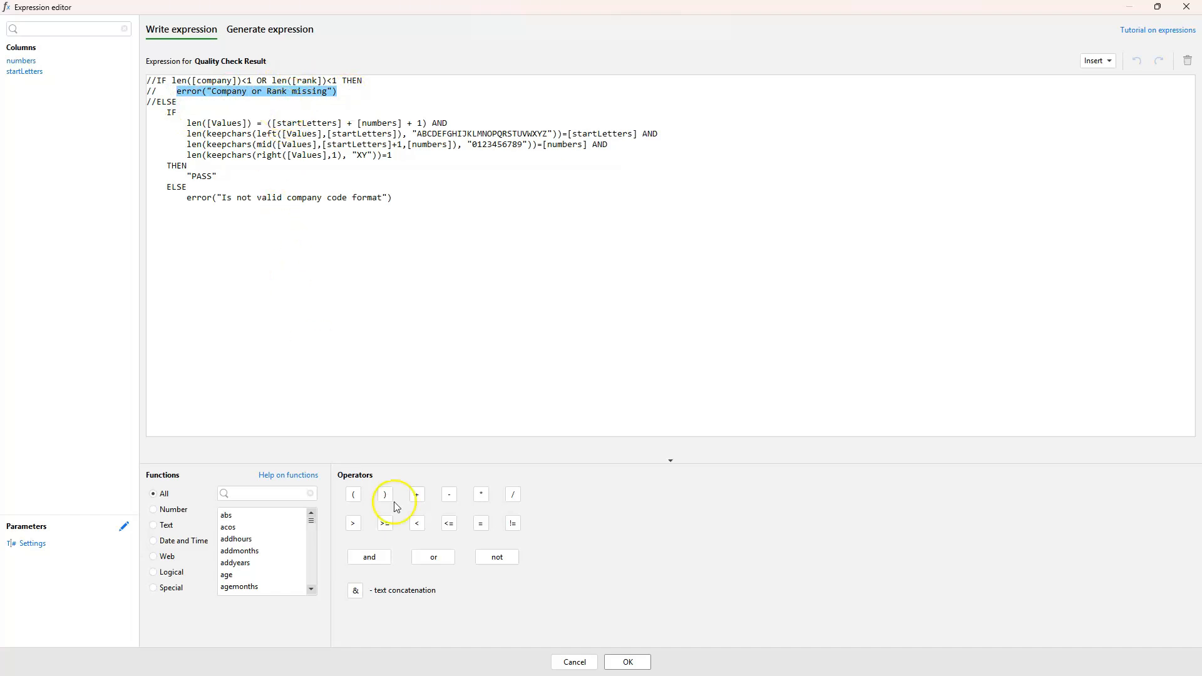
pyautogui.click(1186, 7)
# Examine how the Keep/remove columns action of Customer Code Check removes the temporary numbers and startLetters columns.
pyautogui.click(390, 214)
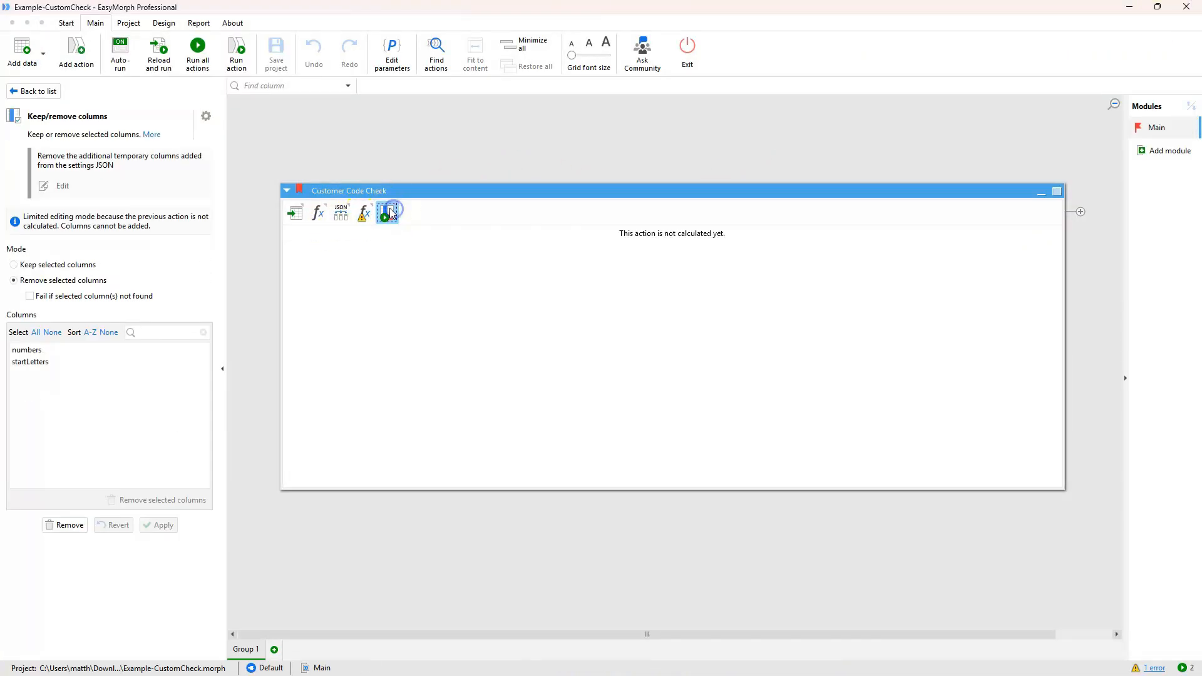
pyautogui.click(390, 214)
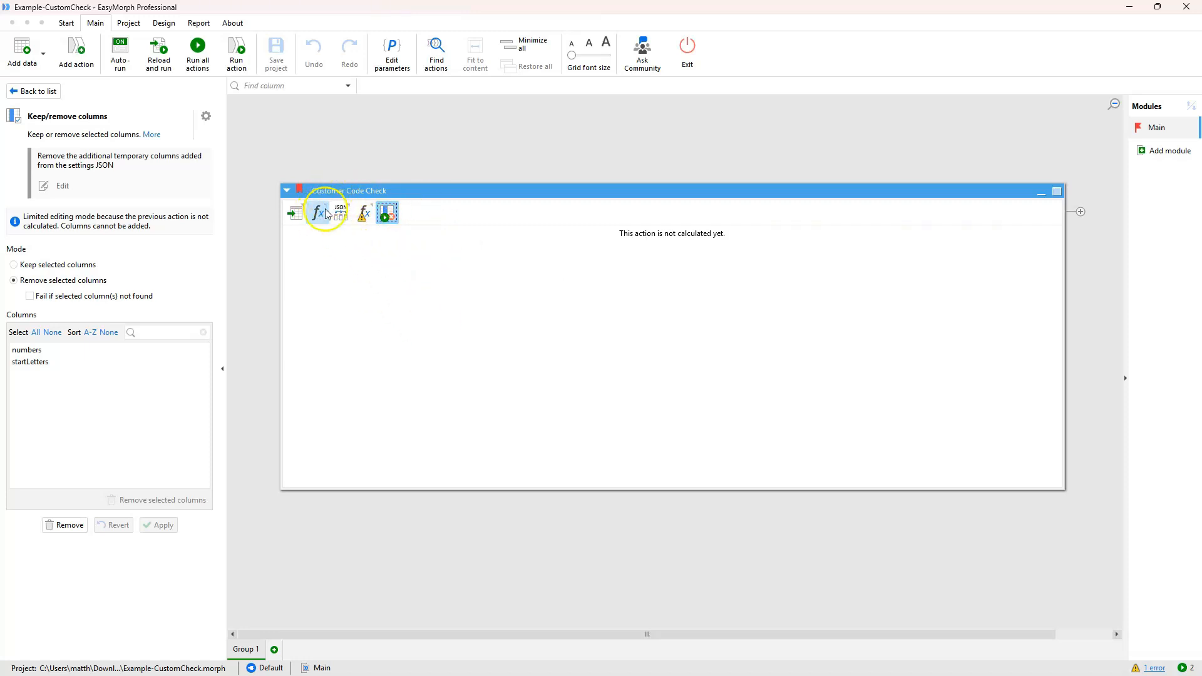
pyautogui.moveTo(339, 219)
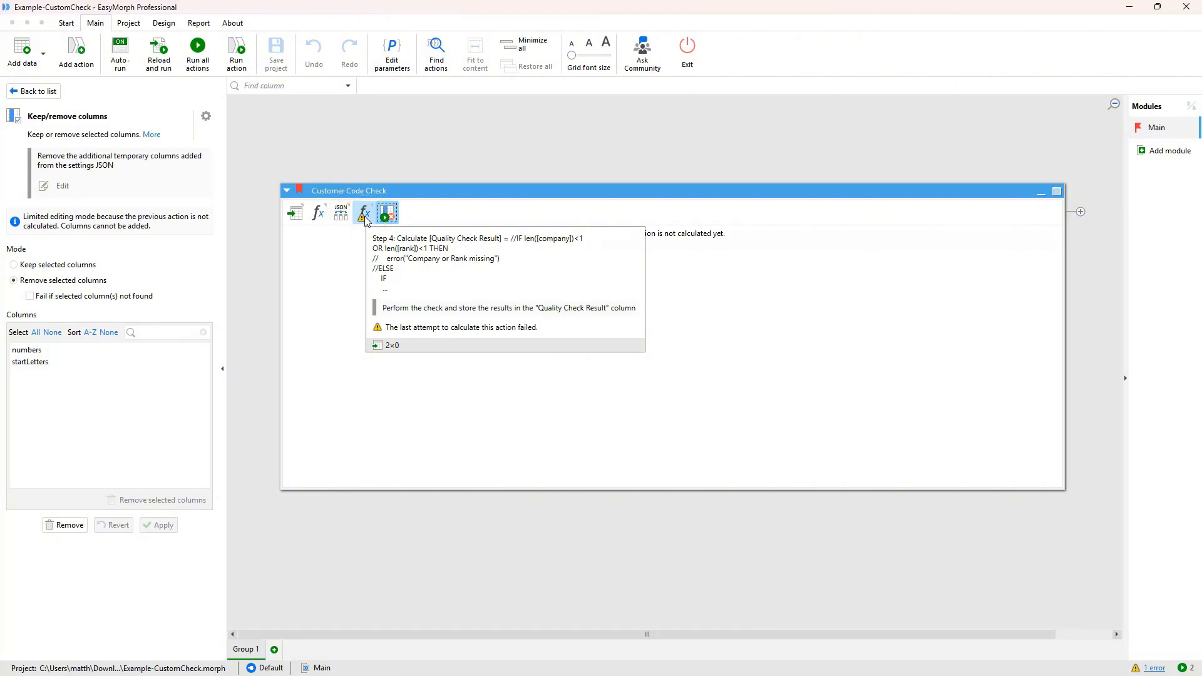
pyautogui.click(384, 222)
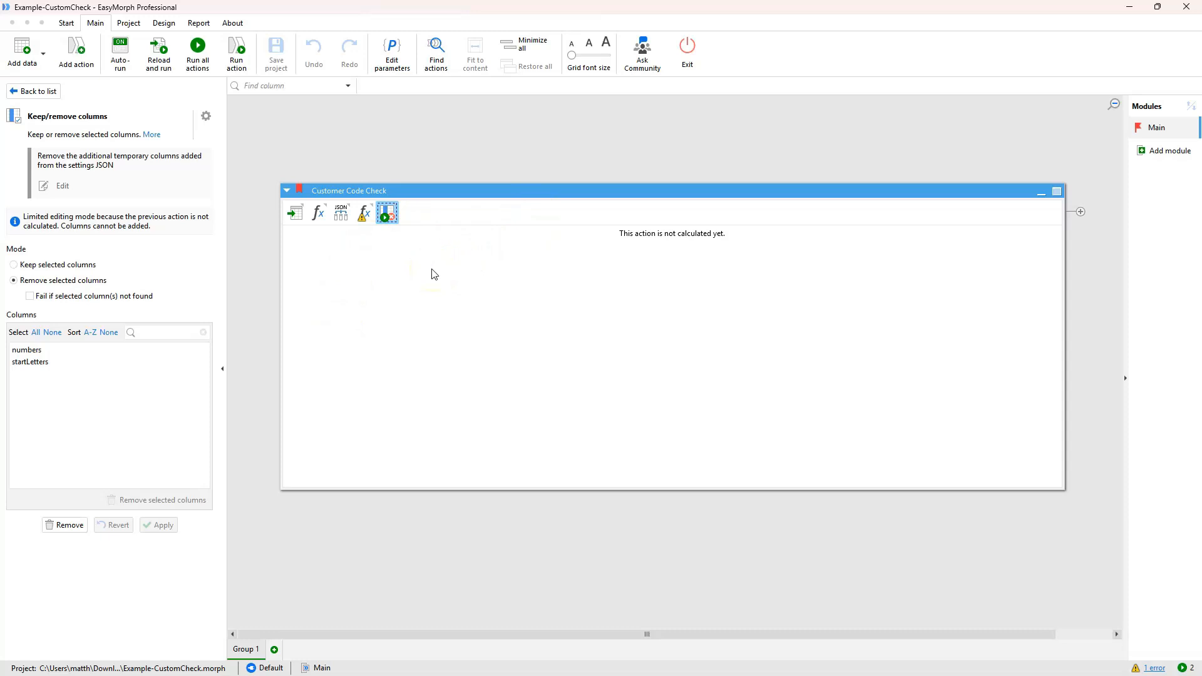
# Review the Input action that receives the data and the project's Settings parameter, leaving the parameters unchanged.
pyautogui.click(294, 215)
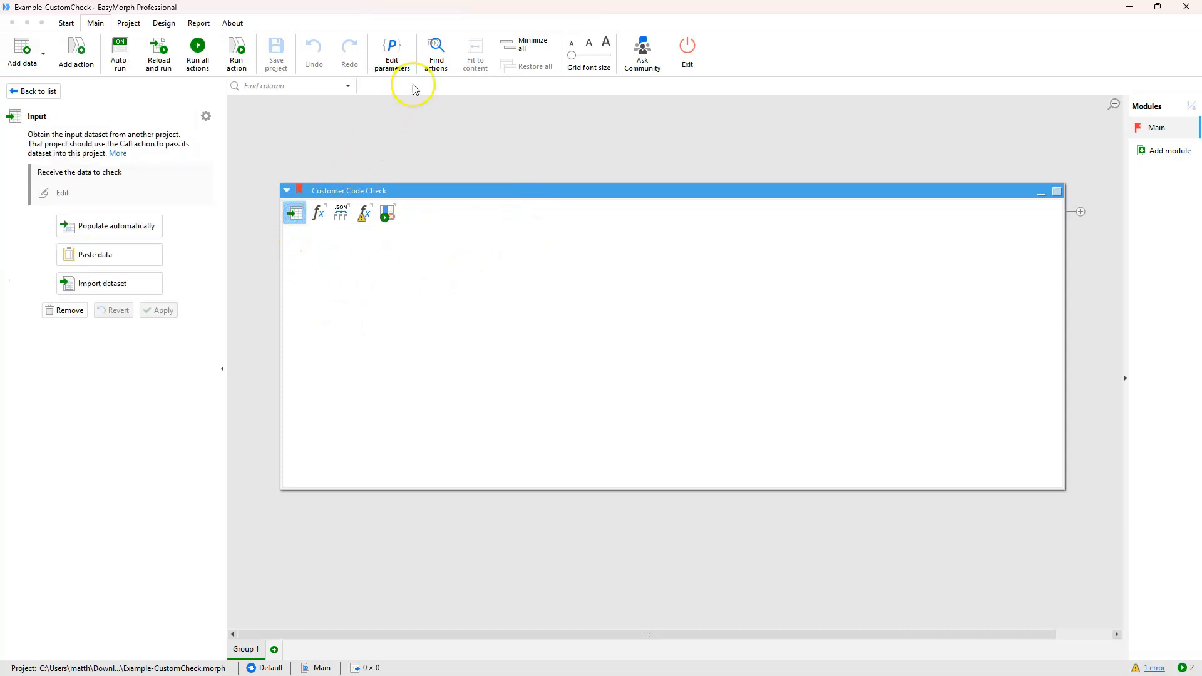
pyautogui.click(392, 55)
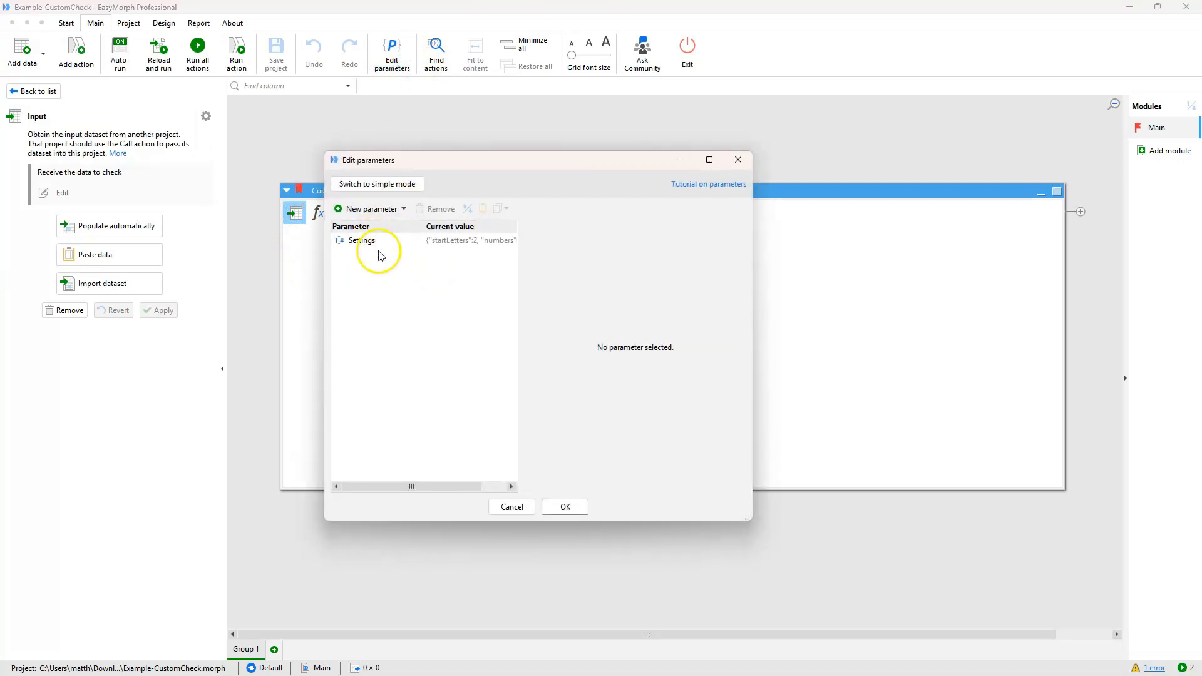
pyautogui.click(512, 507)
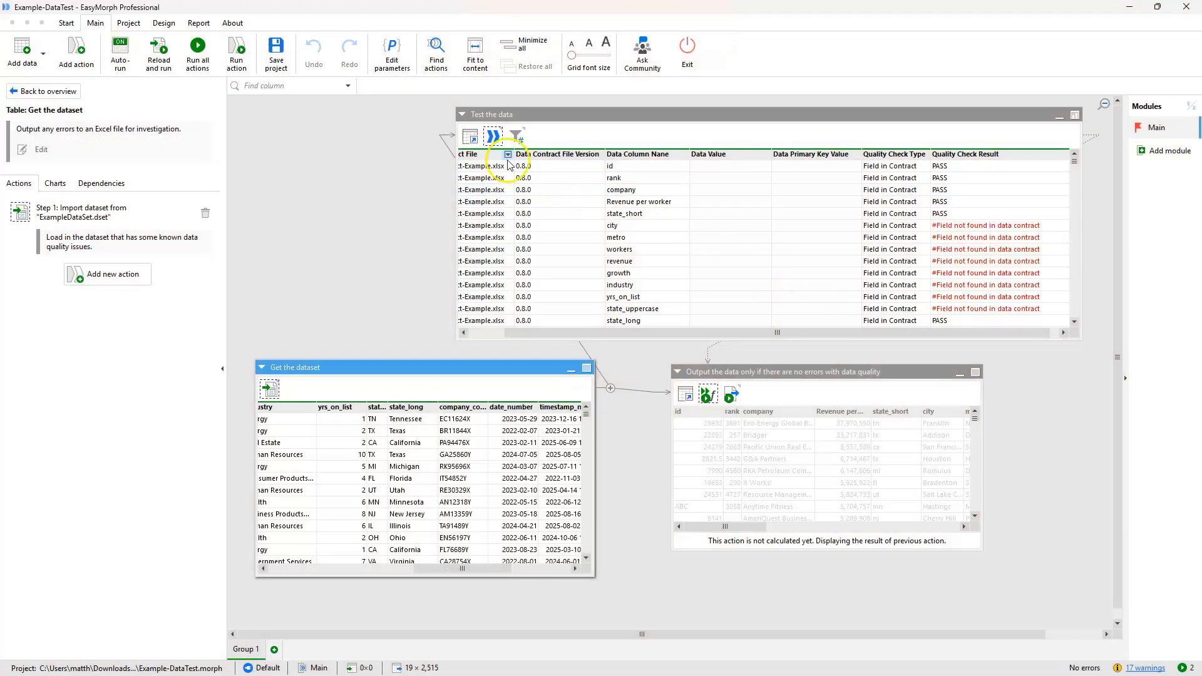
# In the Example-DataTest project, open the Test the data table in Analysis View and filter Data Column Name to company_code.
pyautogui.click(495, 136)
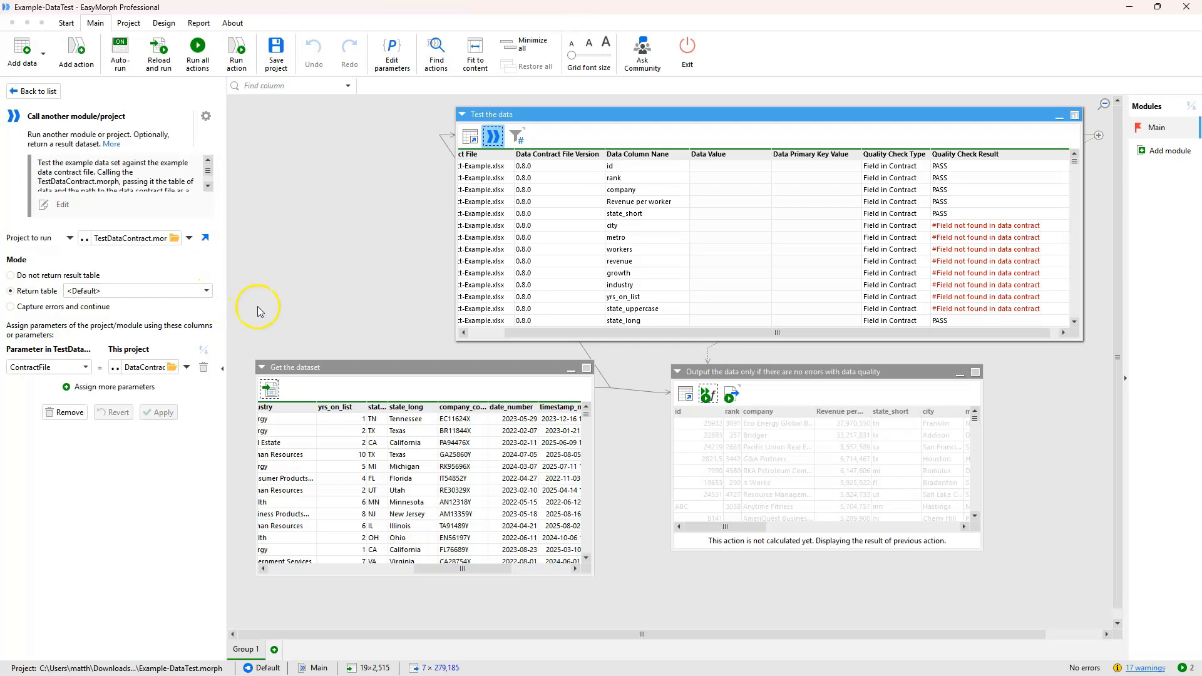
pyautogui.doubleClick(799, 114)
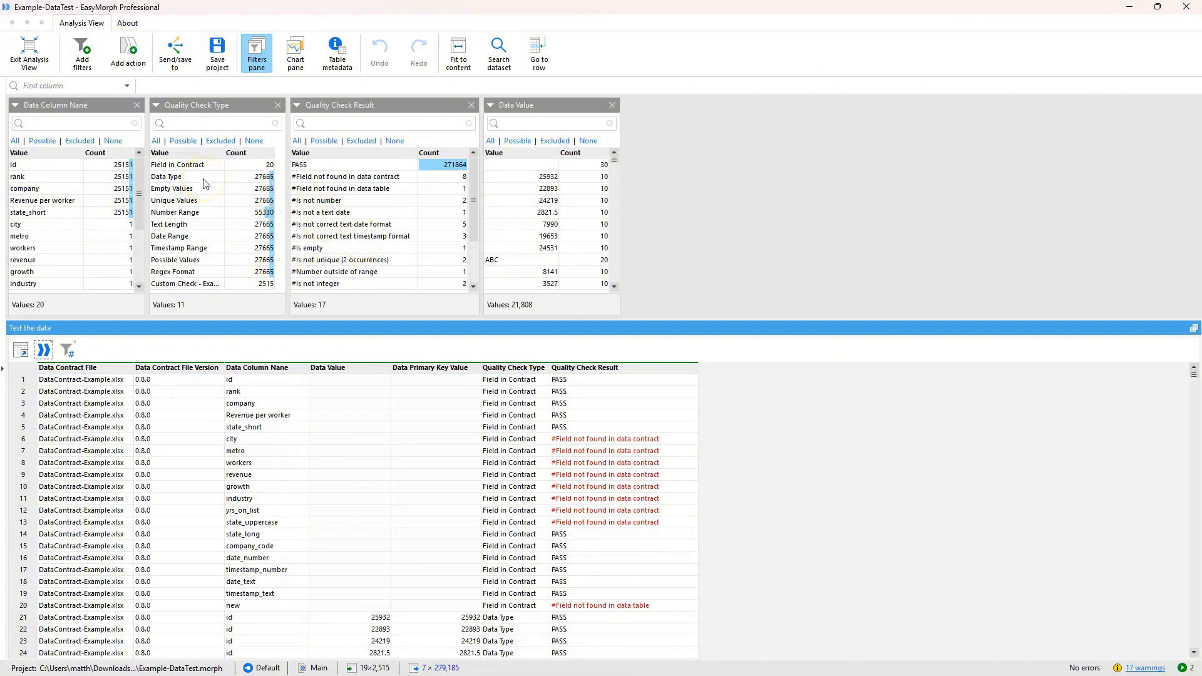
pyautogui.scroll(-3, 134, 256)
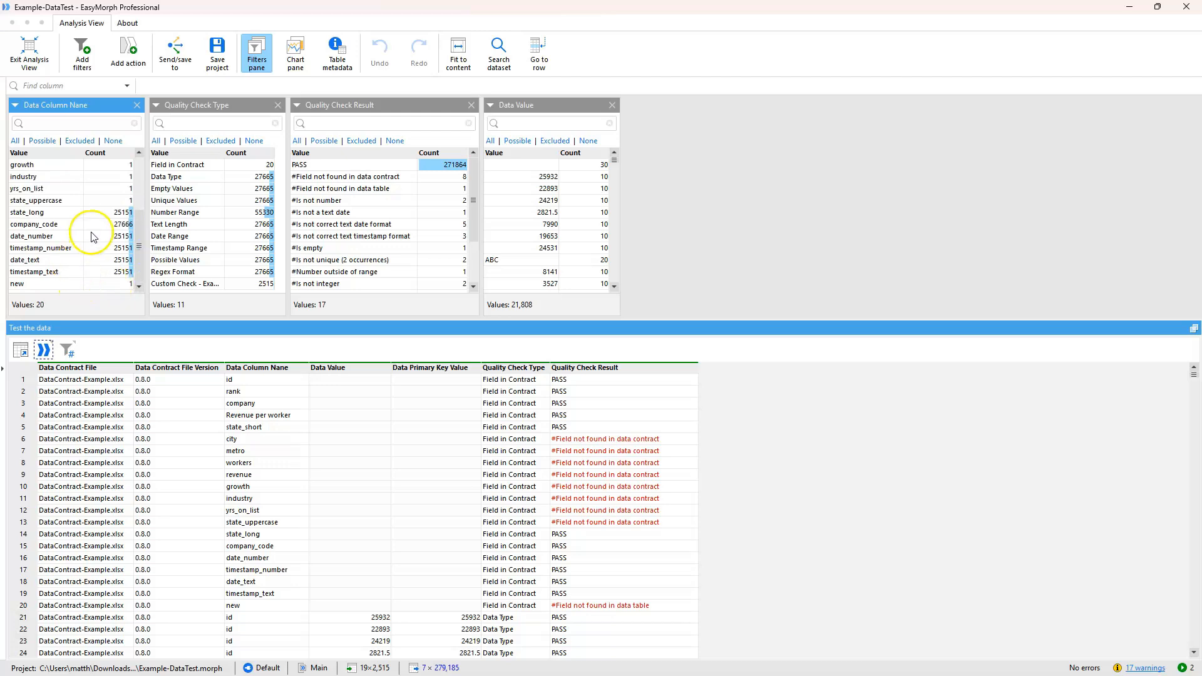
pyautogui.click(50, 225)
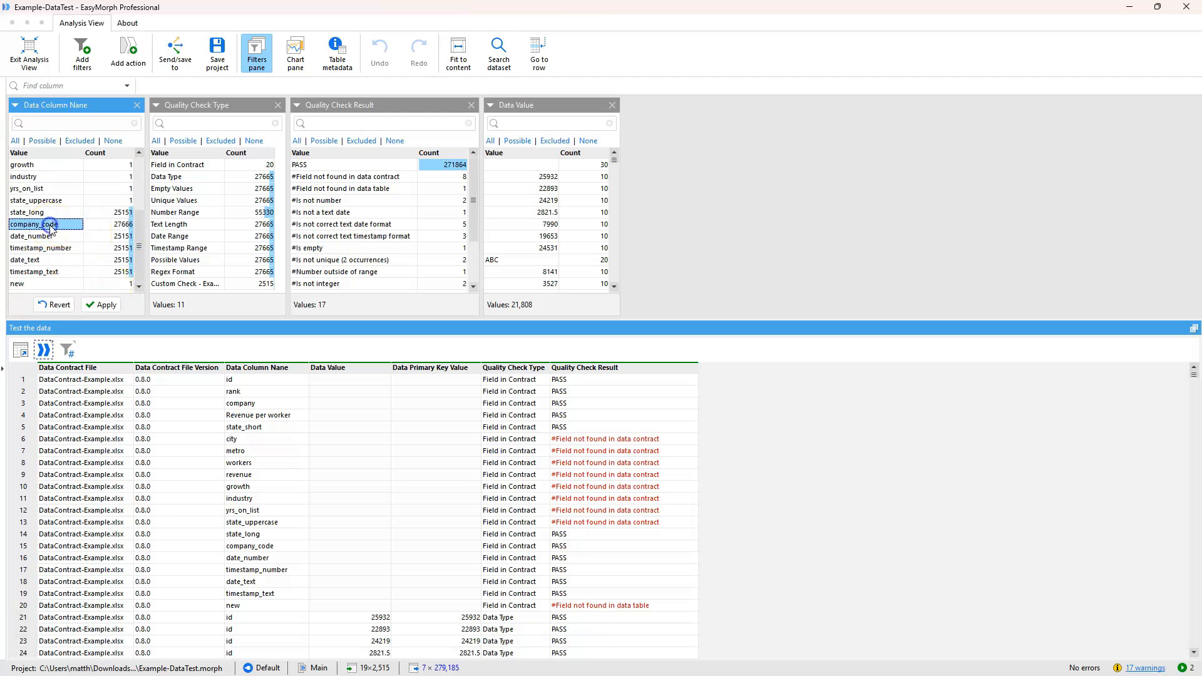
pyautogui.click(100, 305)
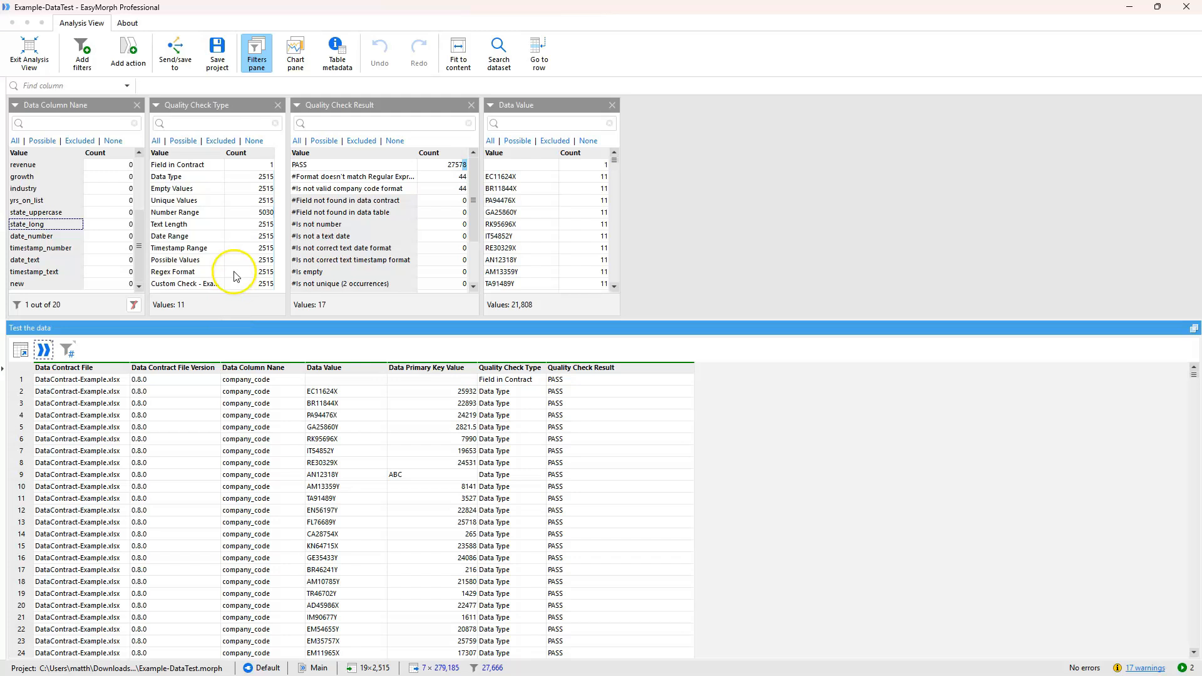
# Filter to the Example-CustomCheck.morph custom check with the result "Is not valid company code format" and review the failing rows.
pyautogui.click(187, 284)
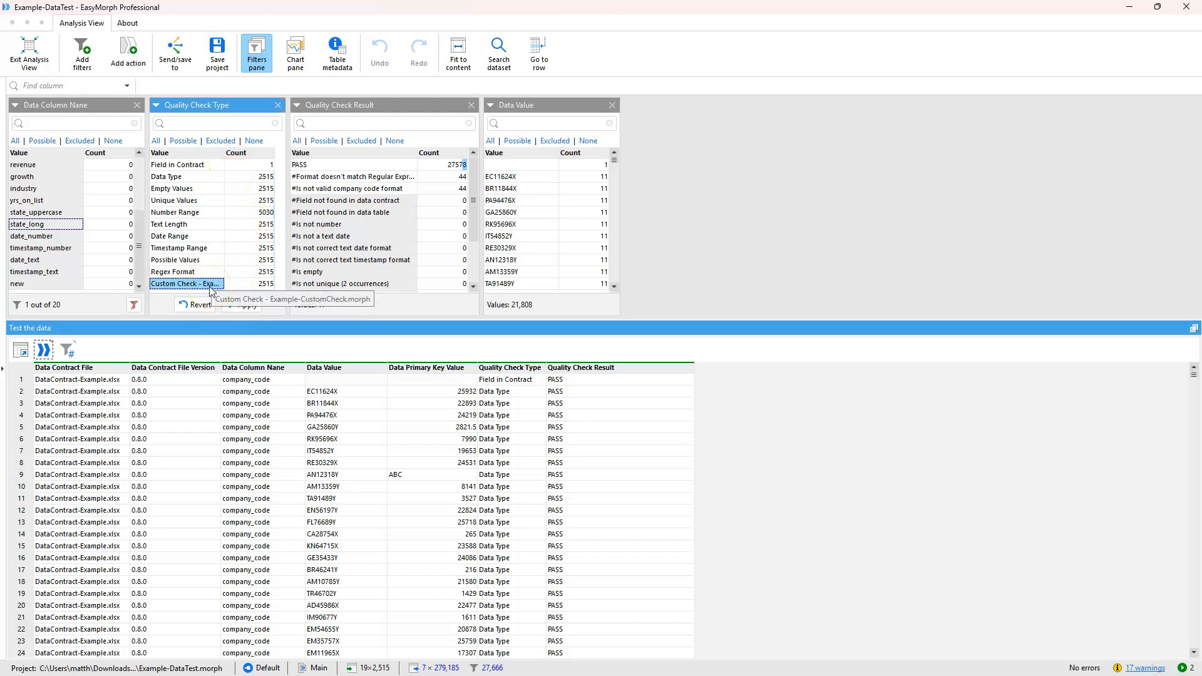
pyautogui.click(242, 306)
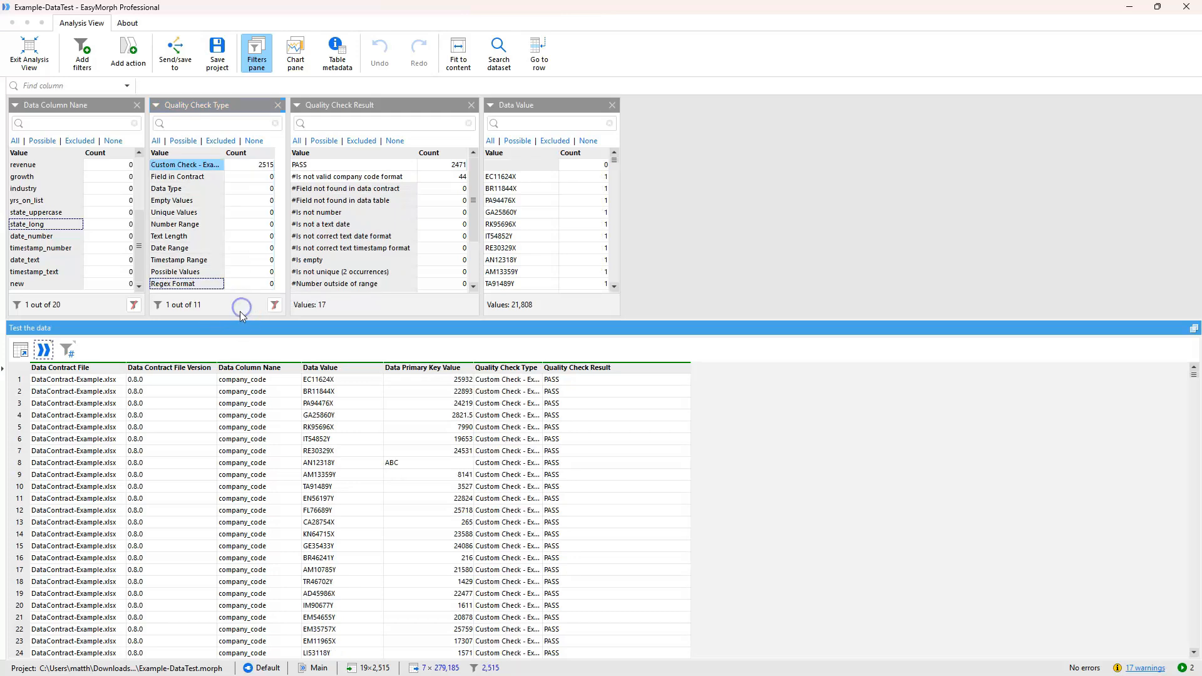
pyautogui.click(393, 178)
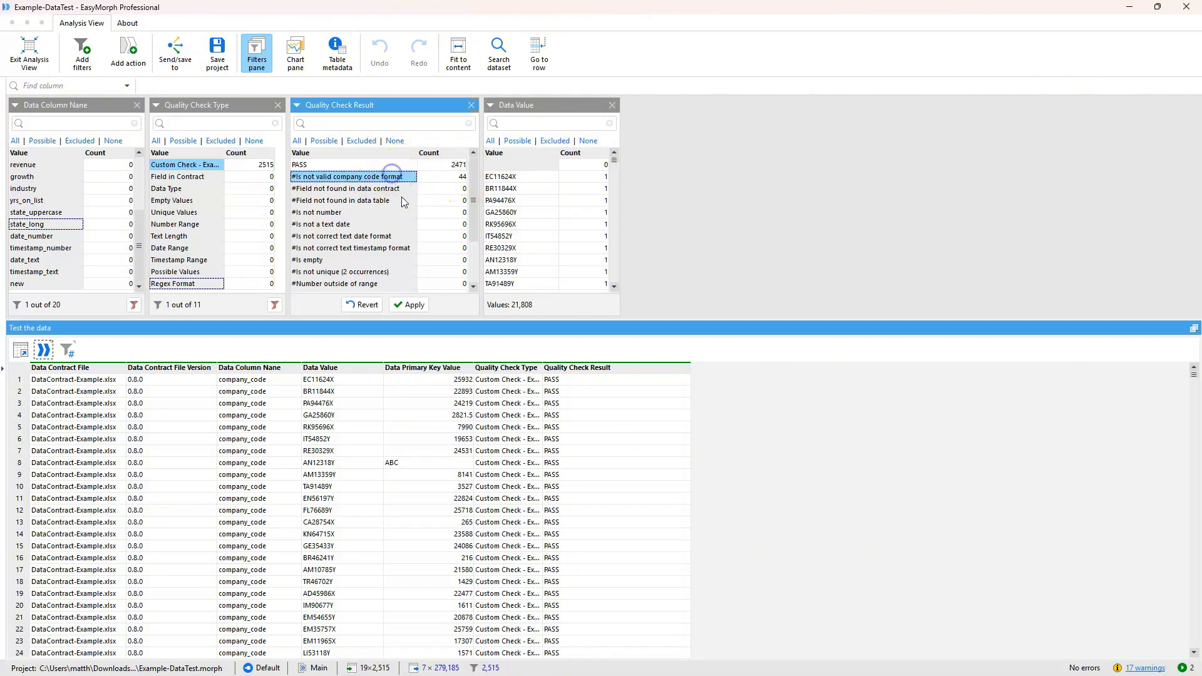
pyautogui.click(401, 307)
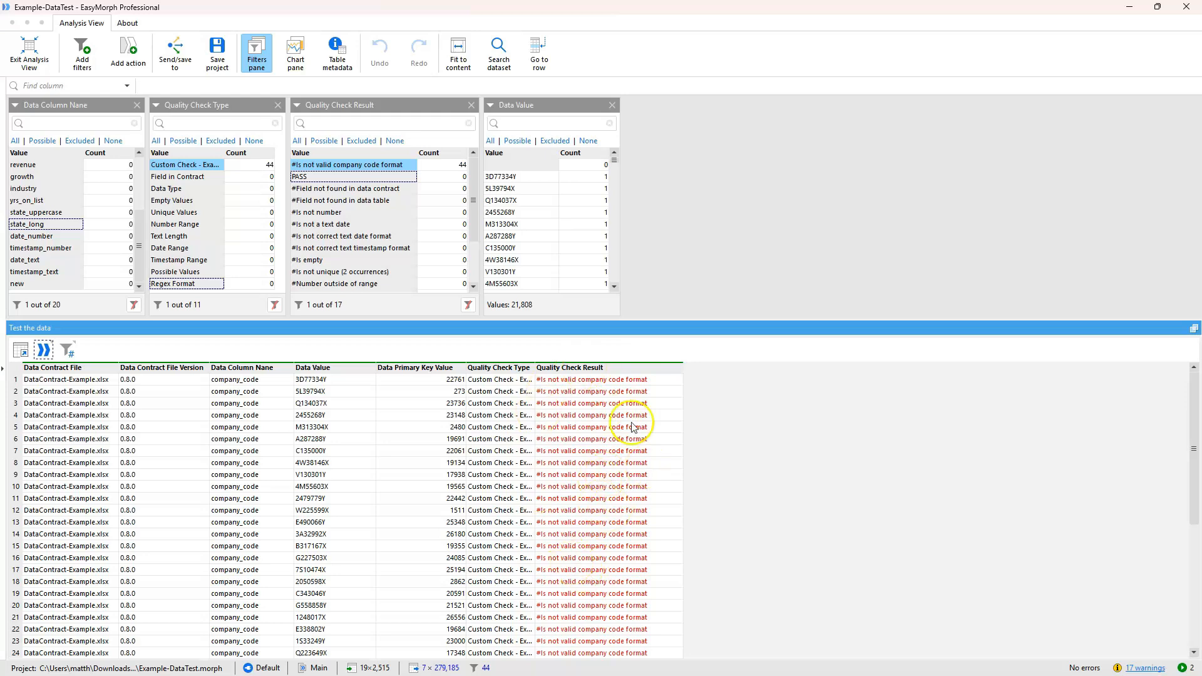
pyautogui.scroll(-7, 616, 488)
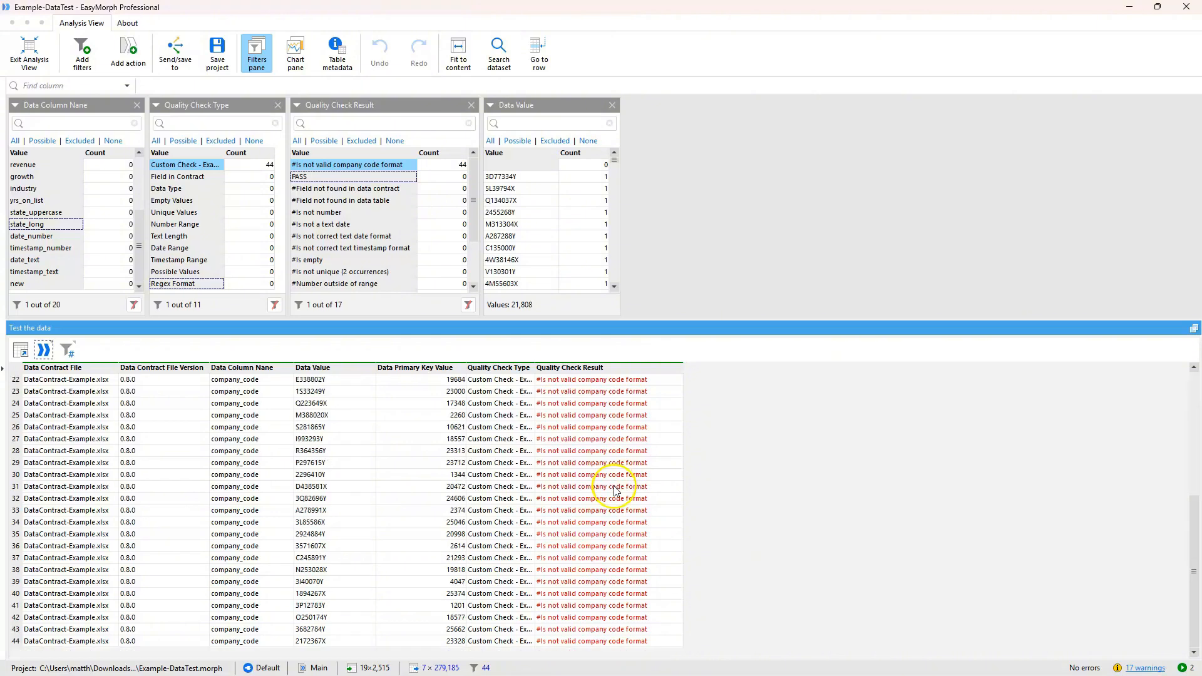
pyautogui.scroll(7, 615, 492)
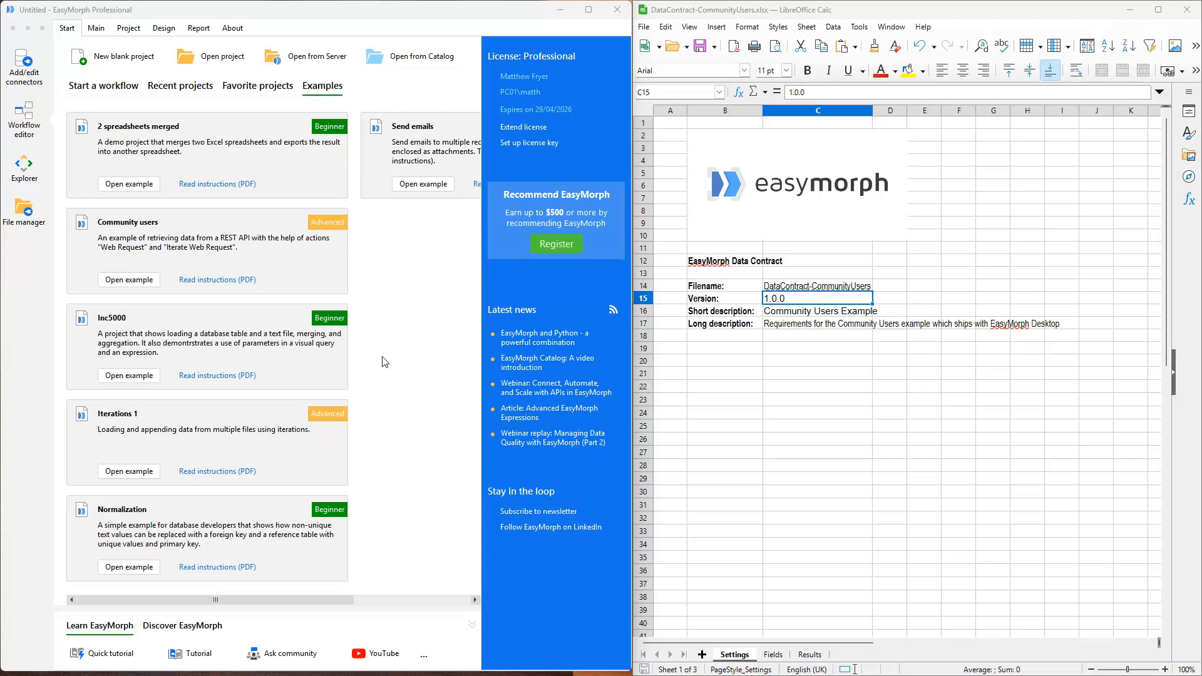
# Open the Community users example project and inspect the User details table's final action and its first last_seen_at value.
pyautogui.click(144, 283)
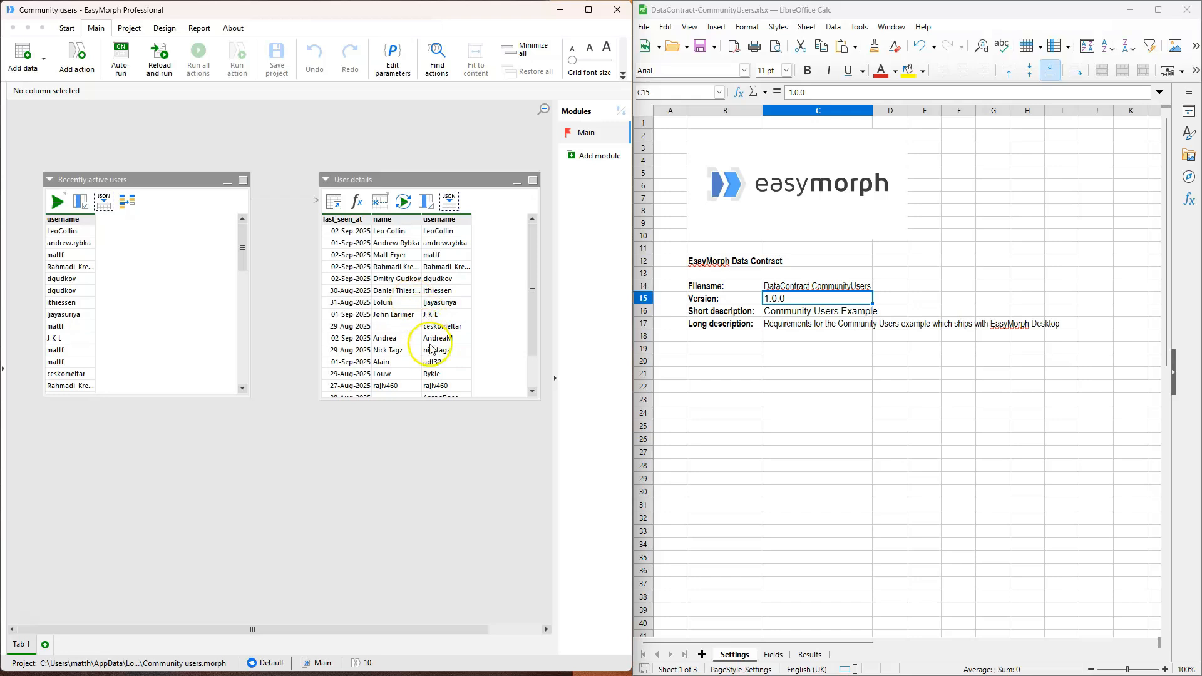
pyautogui.click(448, 203)
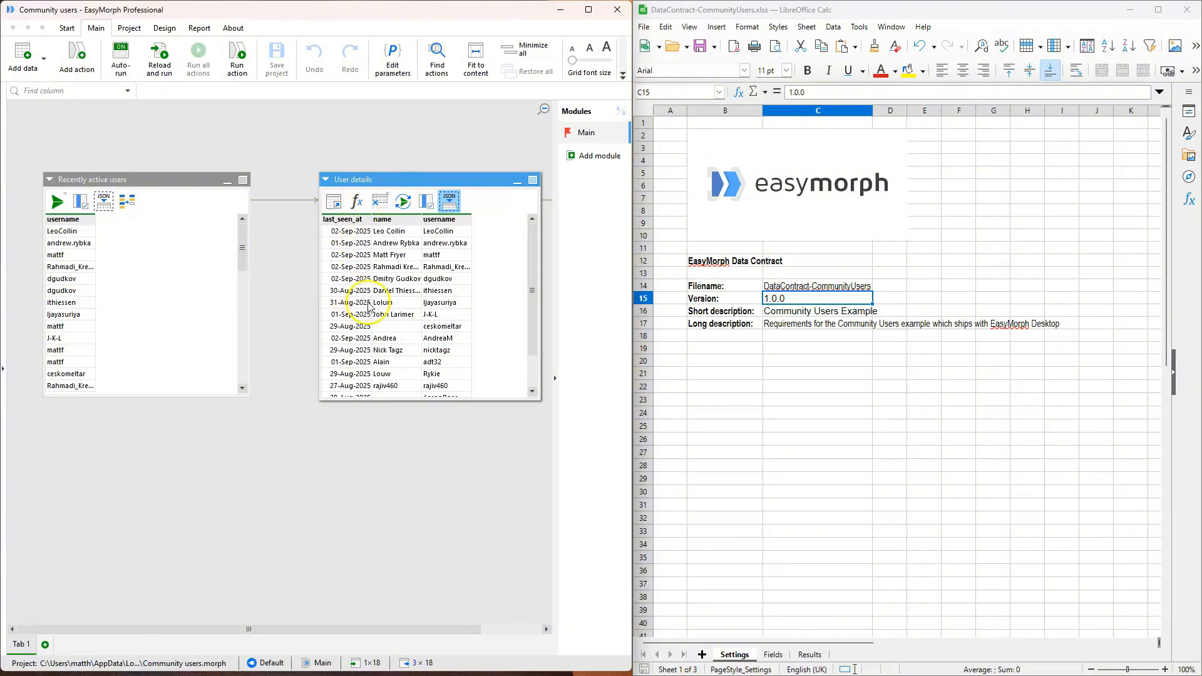
pyautogui.click(350, 233)
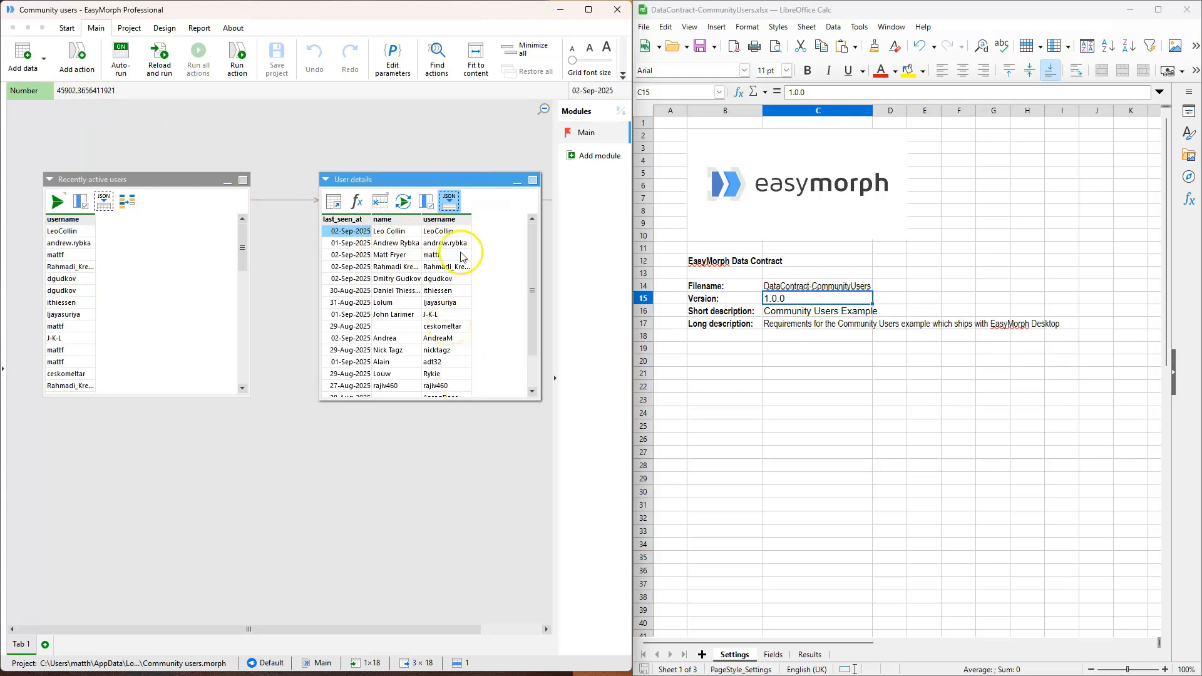
# Review the last_seen_at, name and username definitions on the Fields sheet of DataContract-CommunityUsers.xlsx in LibreOffice Calc.
pyautogui.click(812, 9)
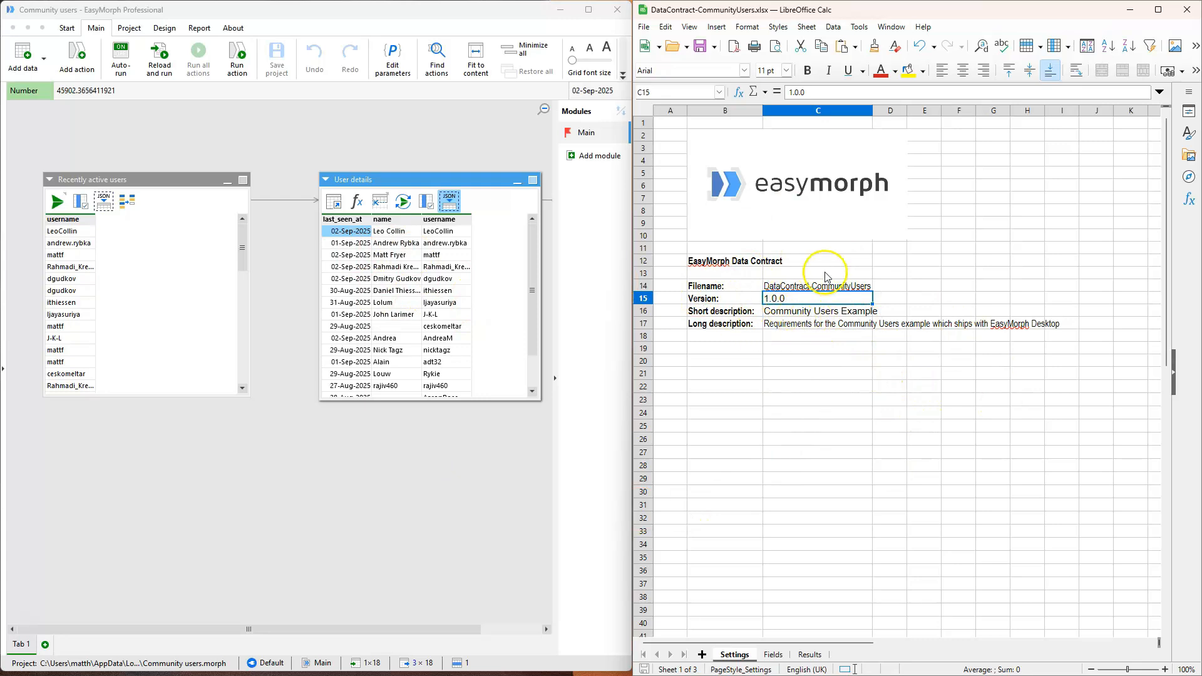
pyautogui.click(772, 655)
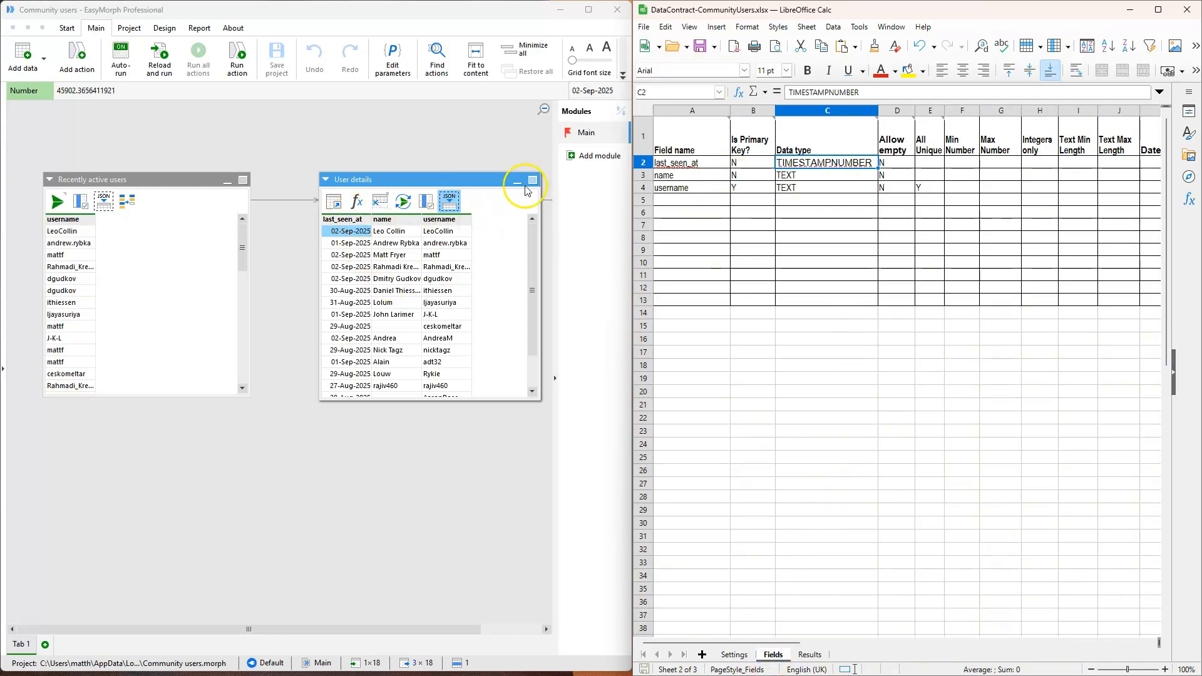
pyautogui.click(663, 163)
pyautogui.click(664, 176)
pyautogui.click(667, 187)
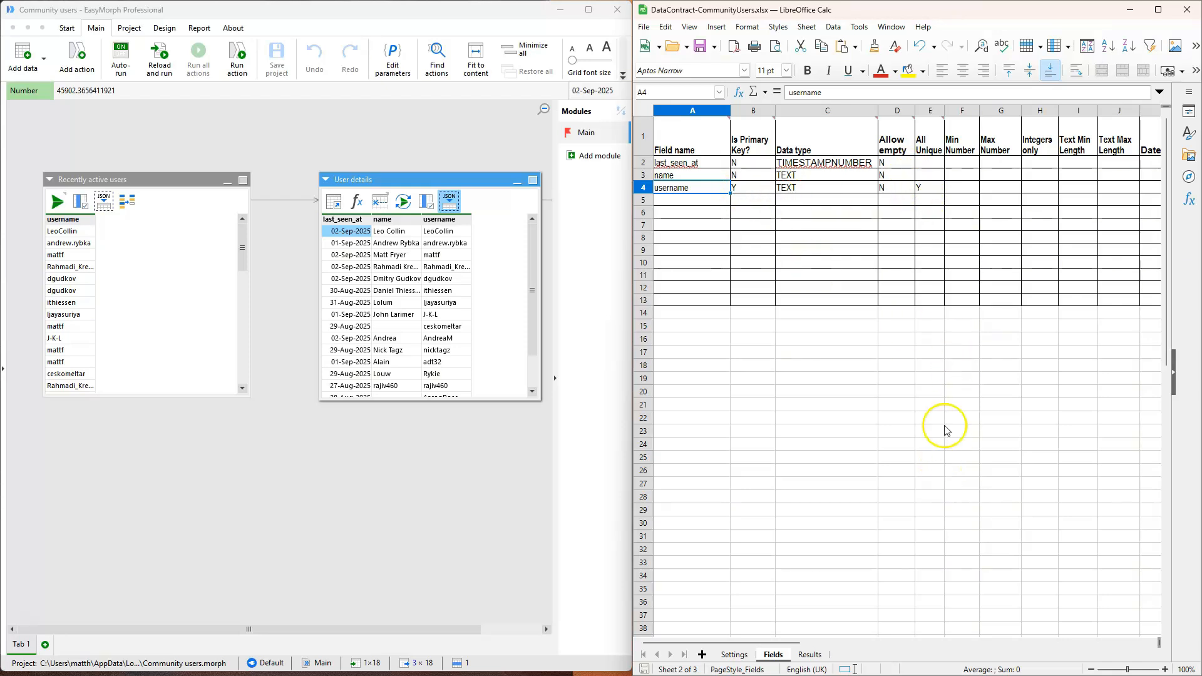
# Review the remaining Fields sheet columns for the last_seen_at timestamp limits and close the data contract workbook.
pyautogui.moveTo(795, 642); pyautogui.dragTo(906, 646)
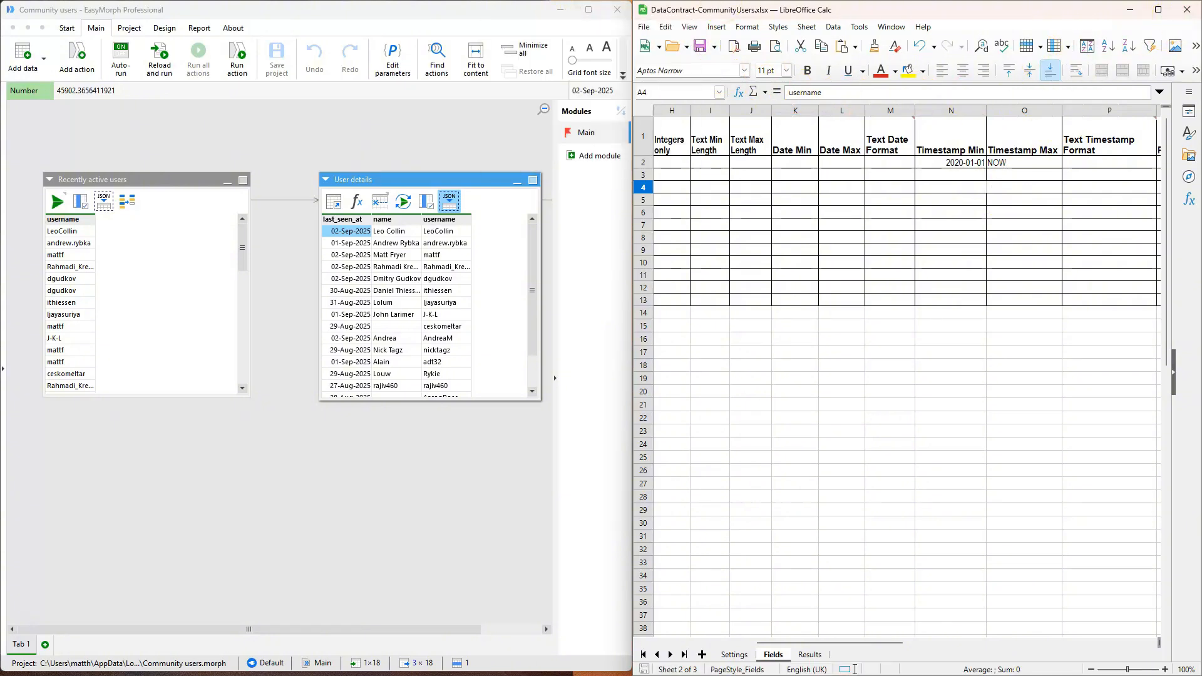
pyautogui.click(1186, 9)
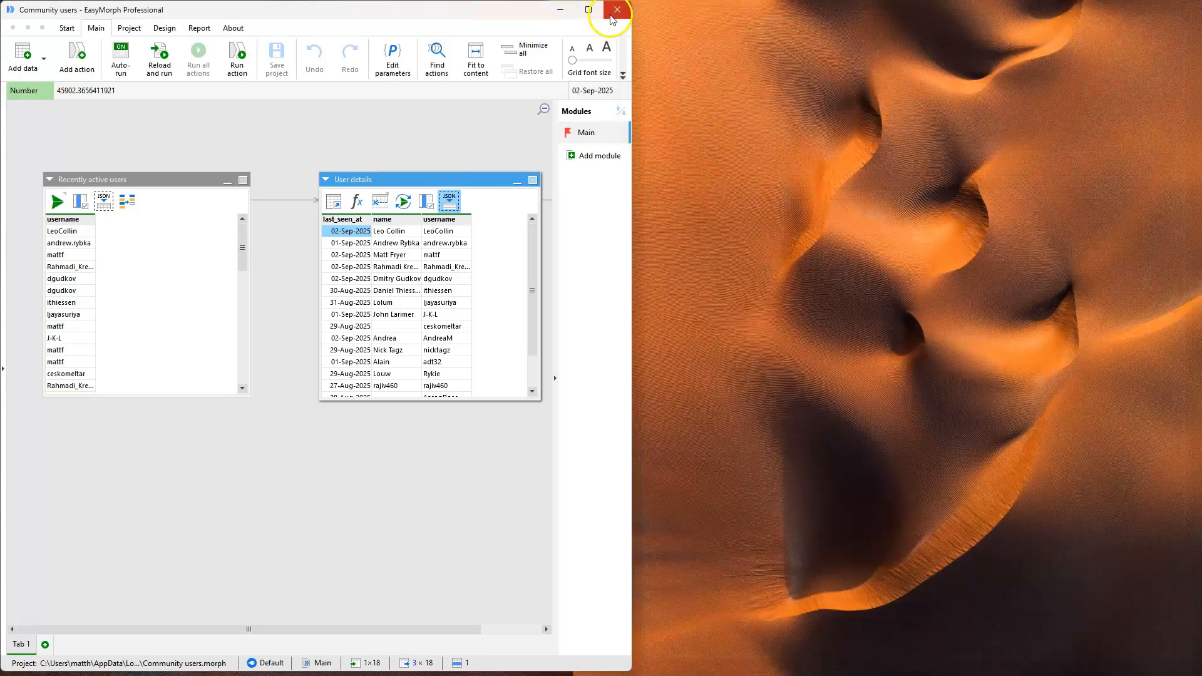
# Maximize the EasyMorph window and append a Call another module/project action to the User details table.
pyautogui.click(588, 10)
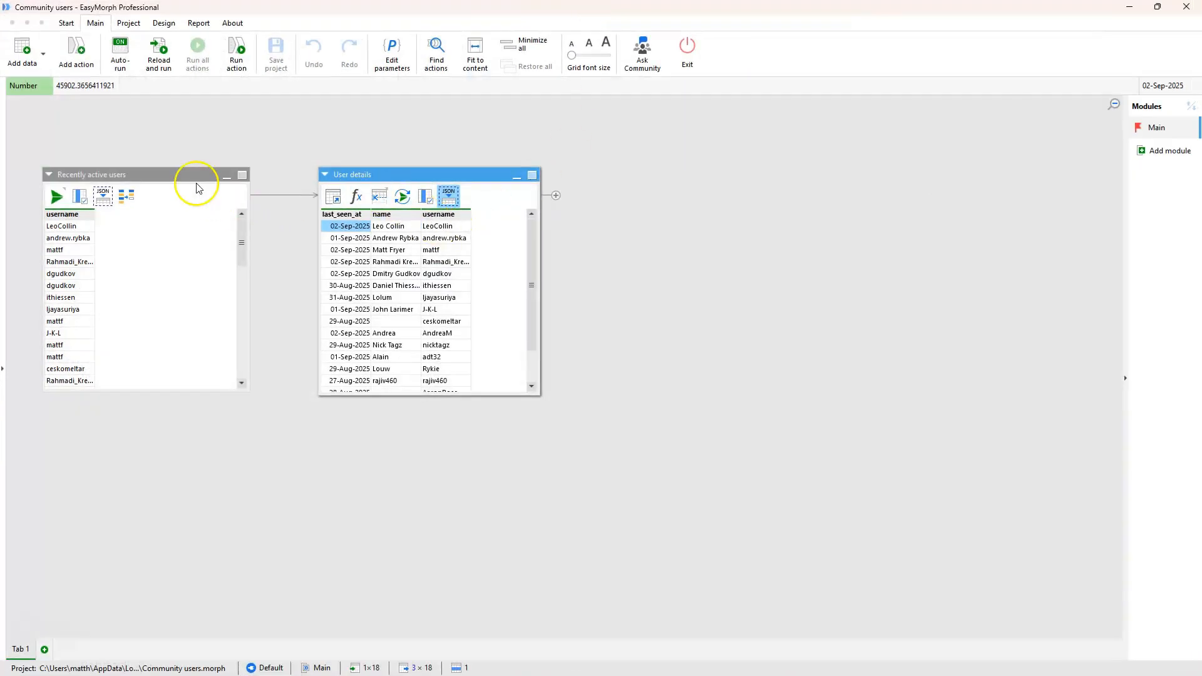
pyautogui.click(7, 156)
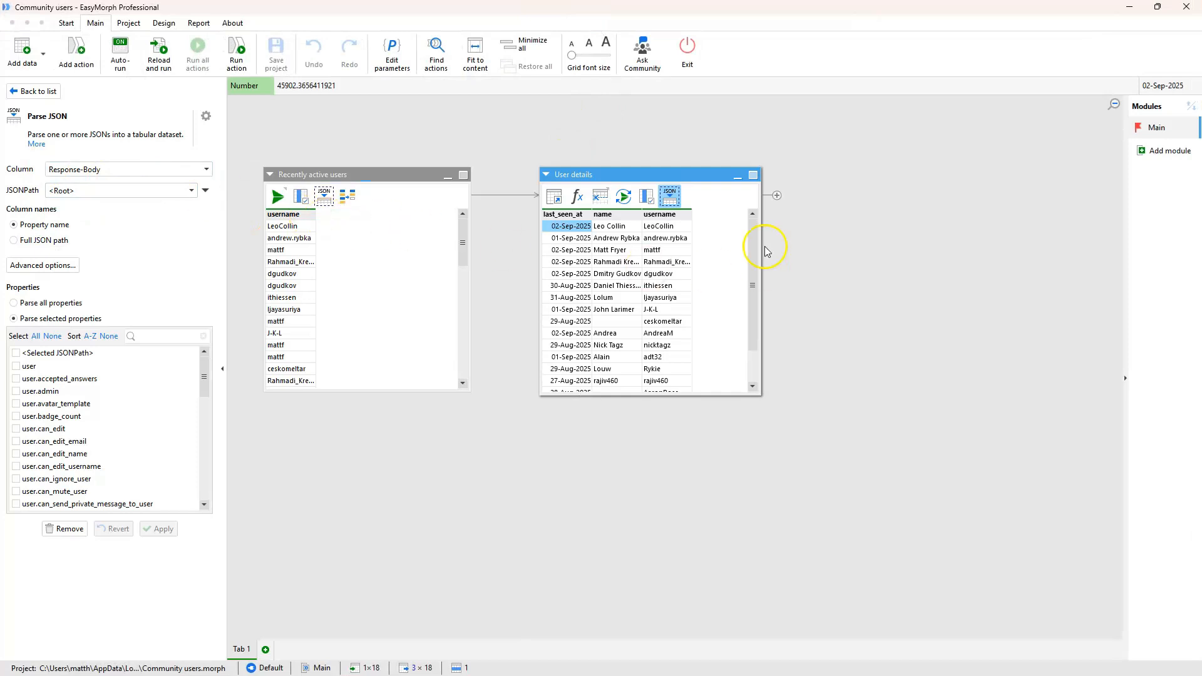
pyautogui.click(76, 50)
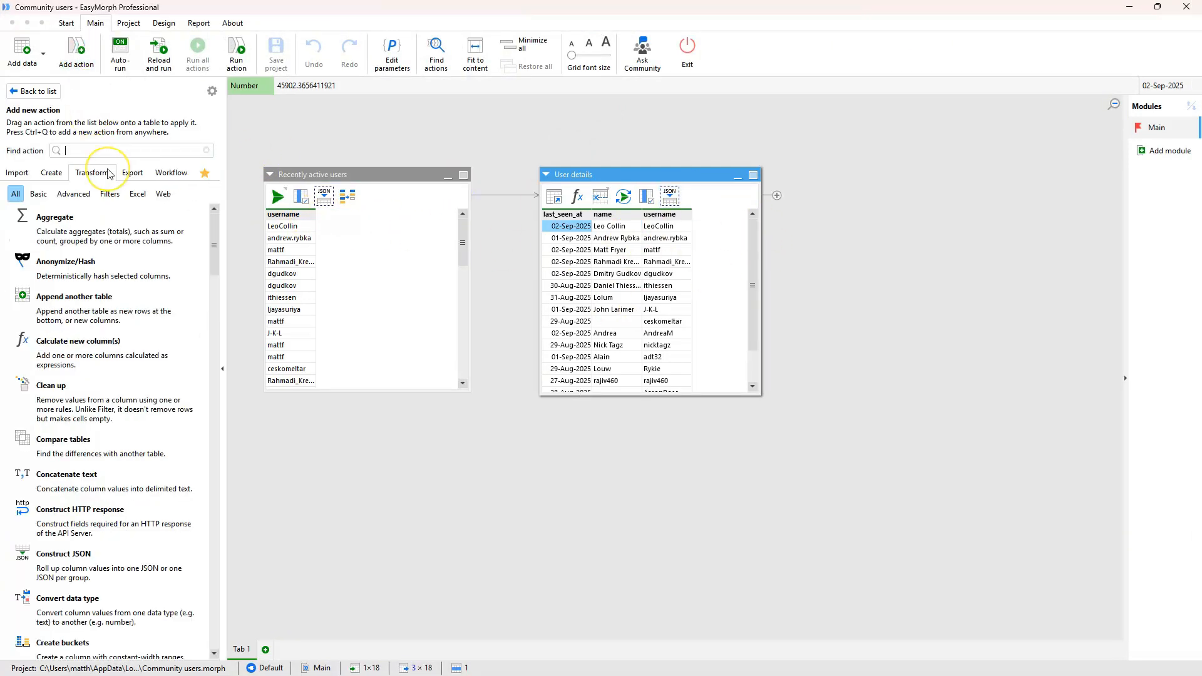
pyautogui.write('cal')
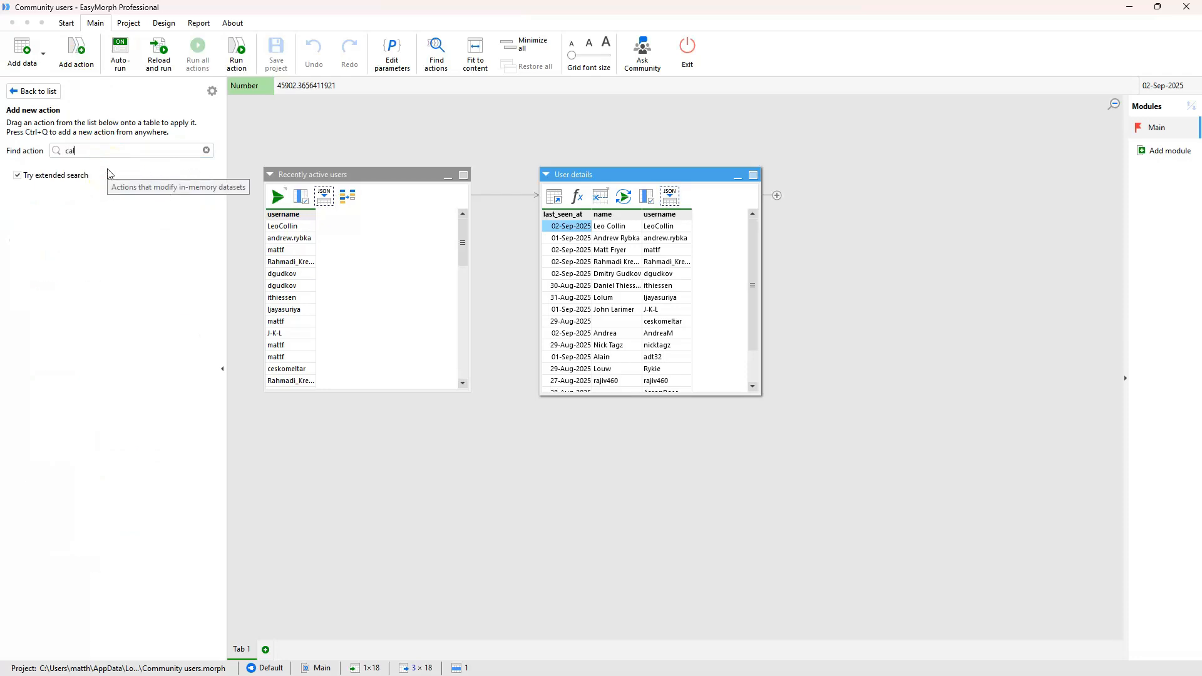
pyautogui.write('l')
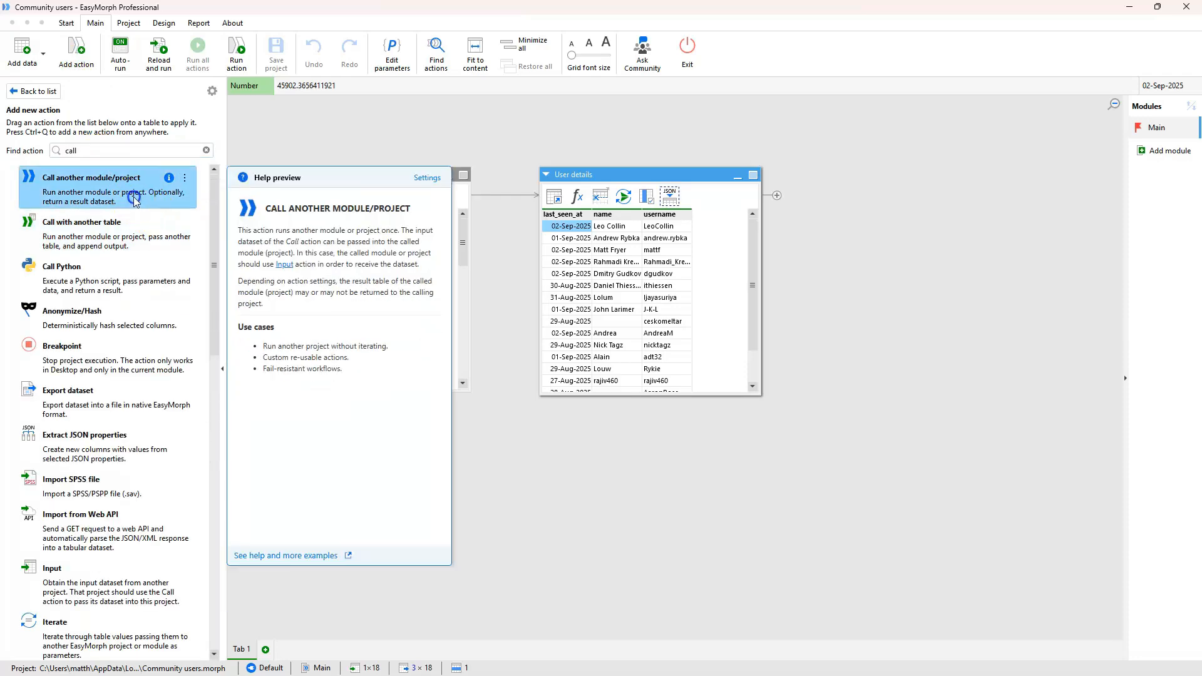
pyautogui.doubleClick(134, 199)
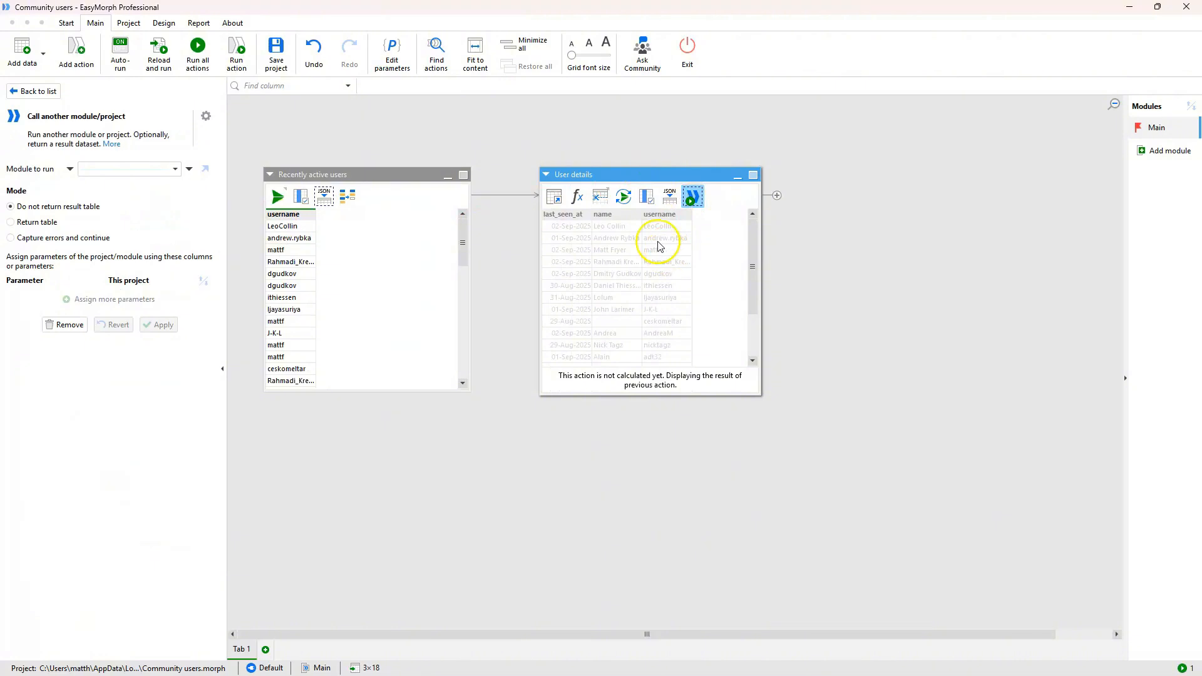
# Set the call action to run the project TestDataContract.morph and return its default result table.
pyautogui.click(69, 170)
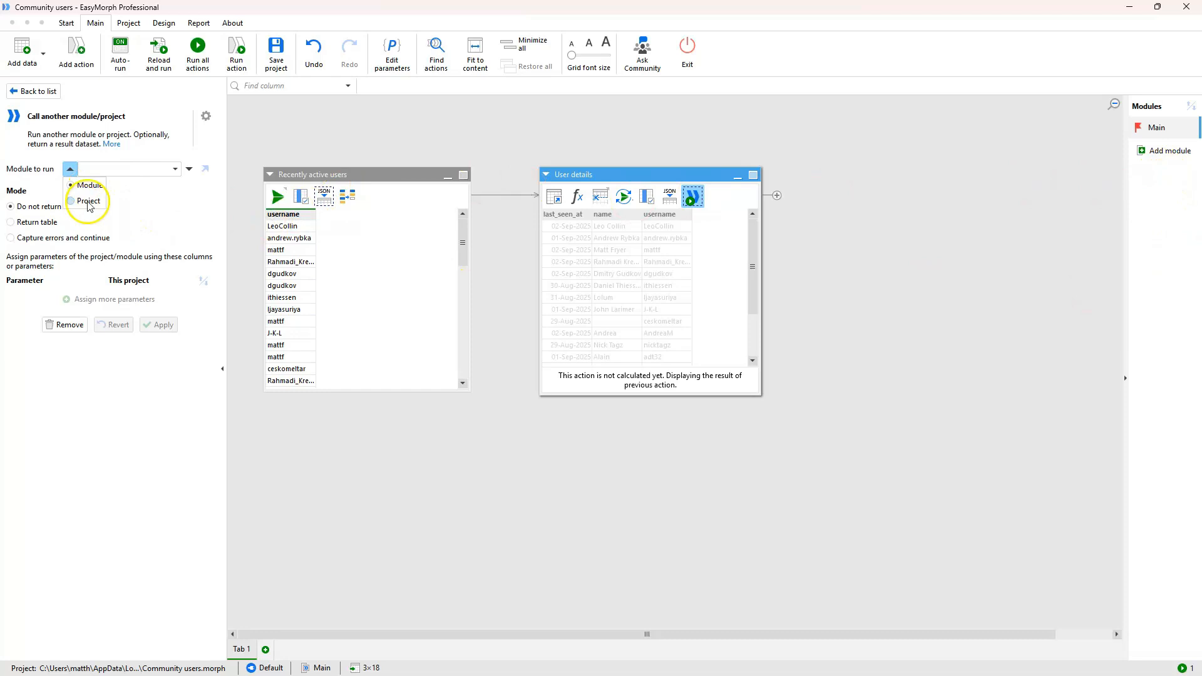
pyautogui.click(88, 201)
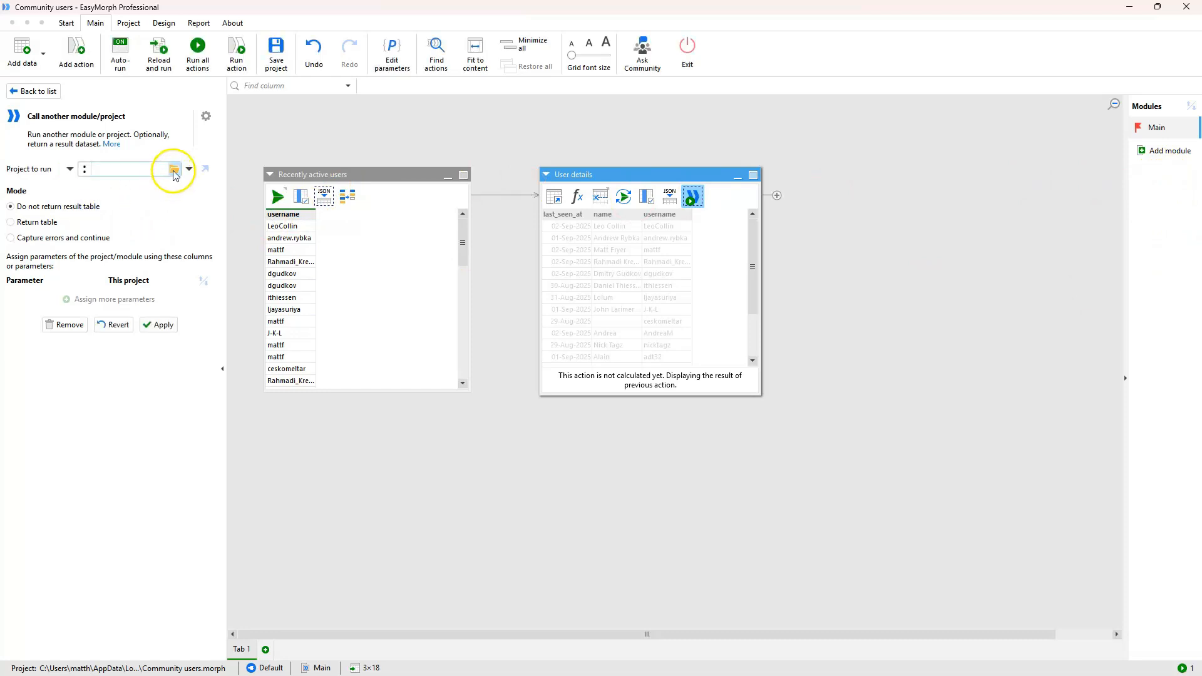
pyautogui.click(173, 170)
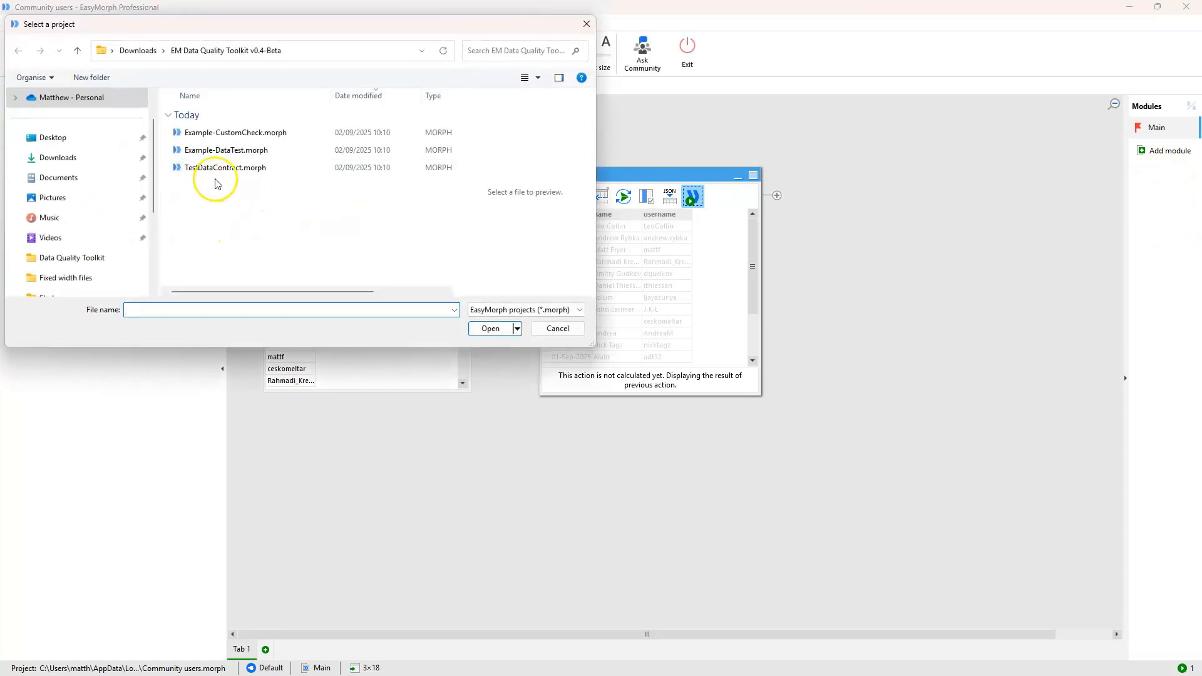
pyautogui.click(238, 168)
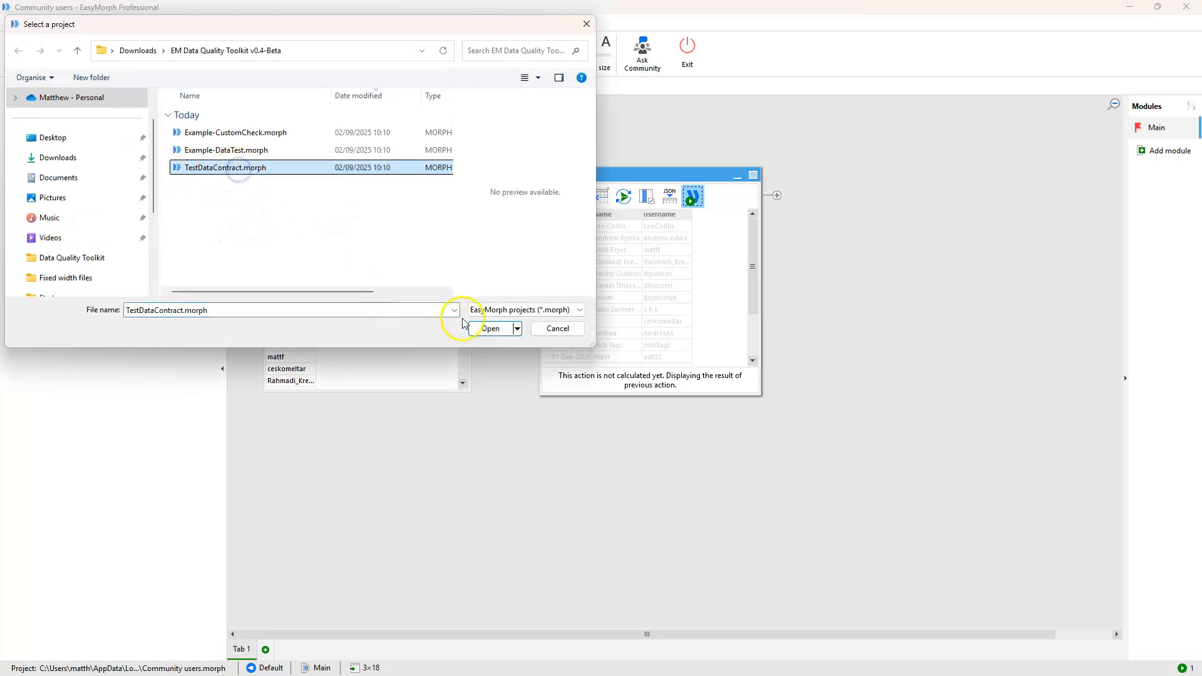
pyautogui.click(491, 329)
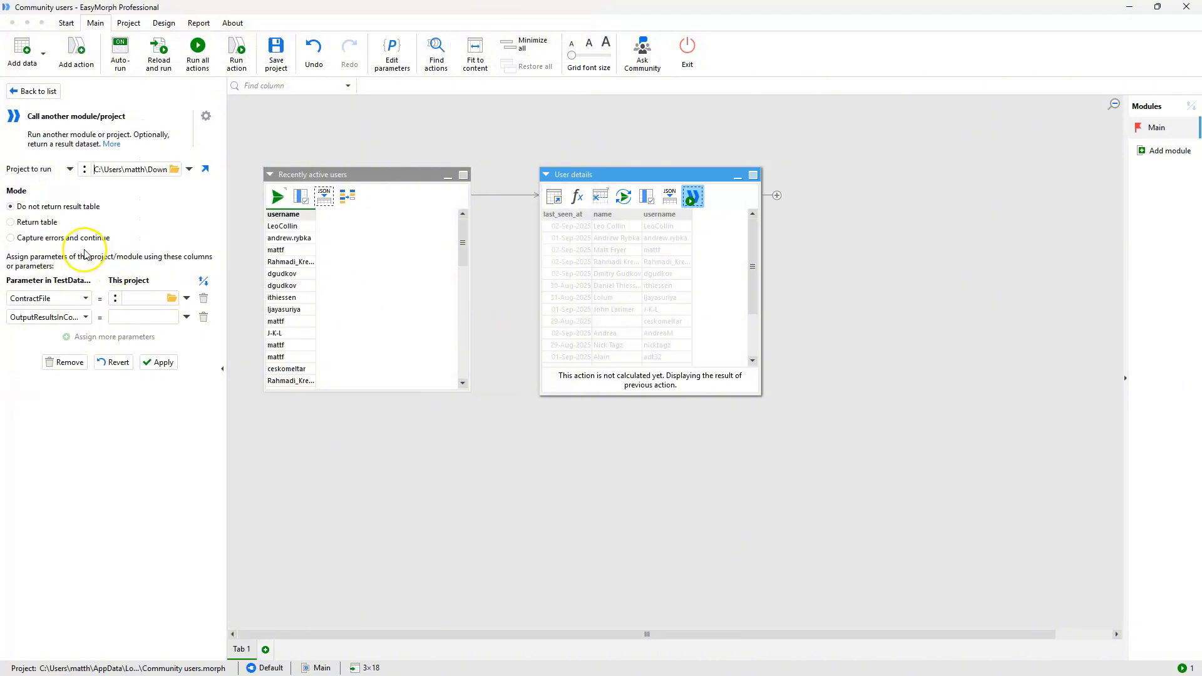
pyautogui.click(38, 227)
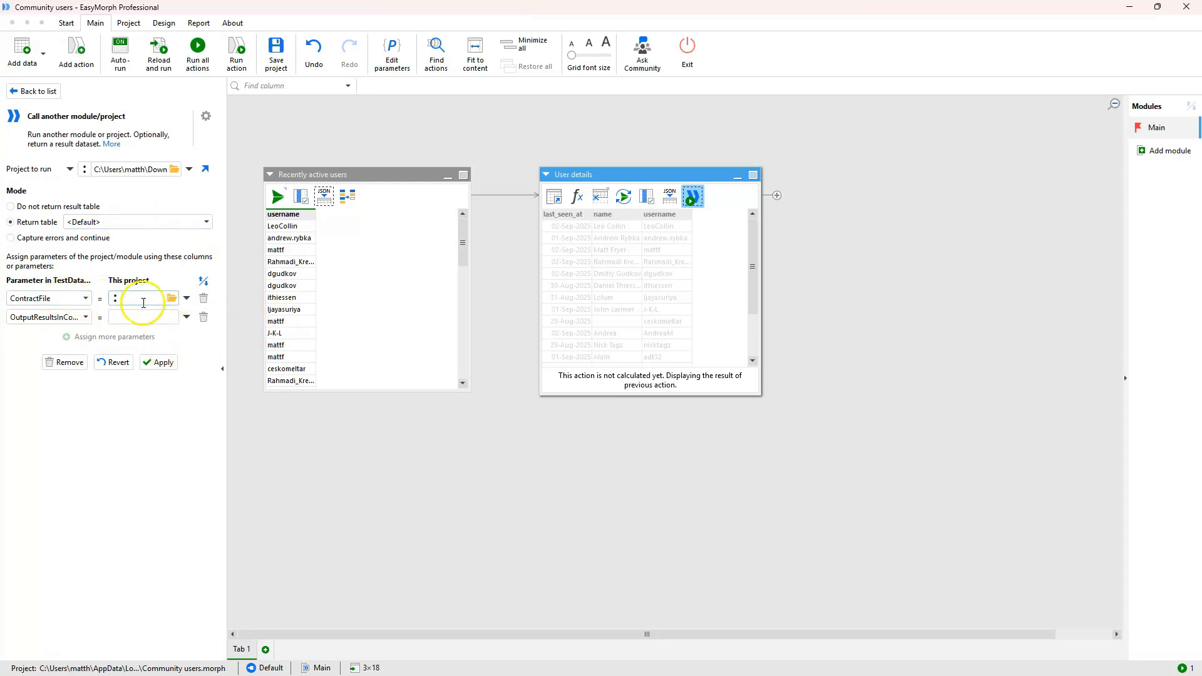
# Assign DataContract-CommunityUsers.xlsx to the ContractFile parameter, remove the other parameter assignment, and apply and run the call action.
pyautogui.click(171, 299)
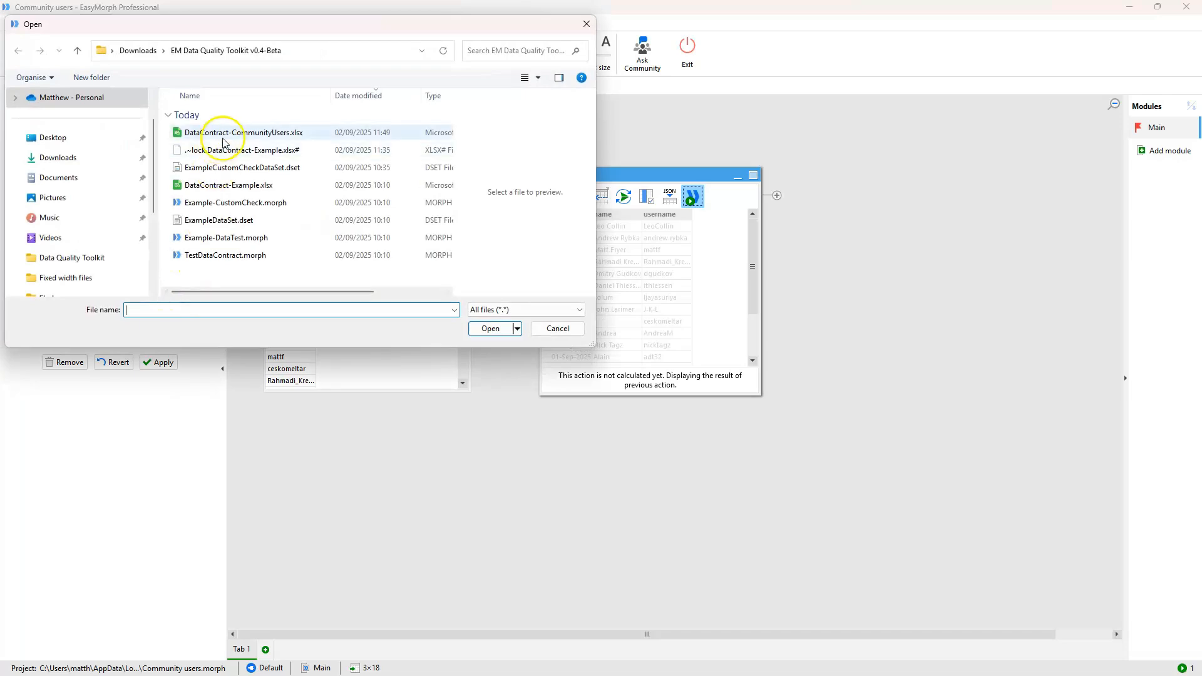
pyautogui.click(243, 134)
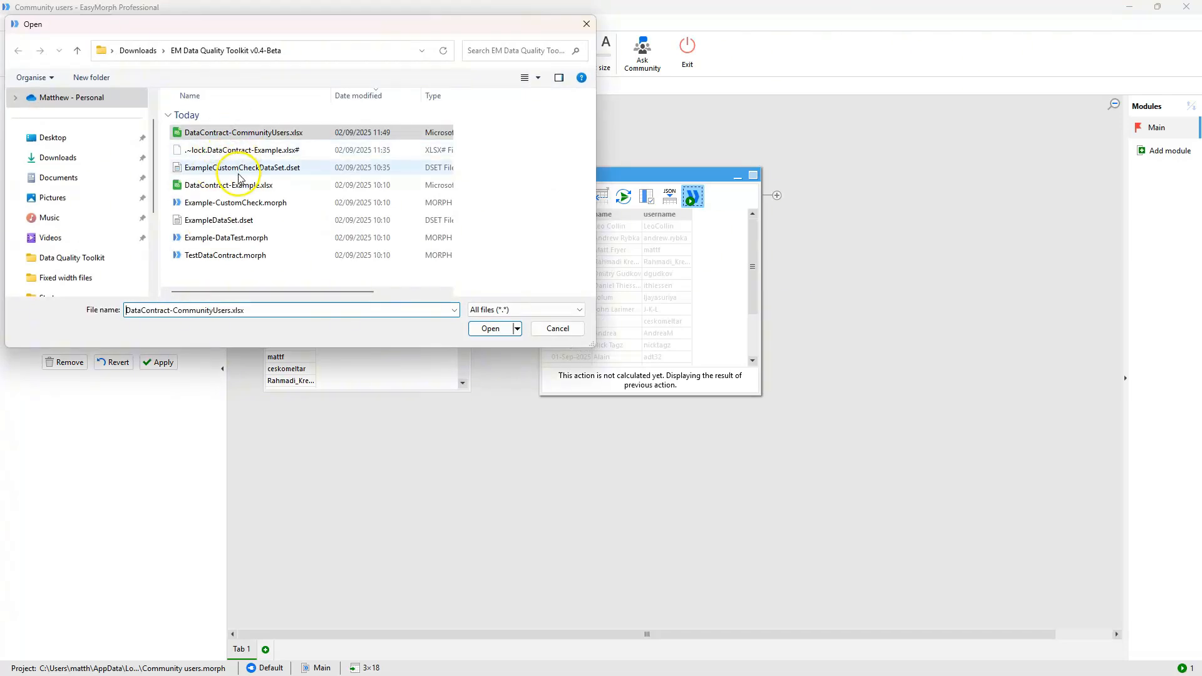
pyautogui.click(492, 330)
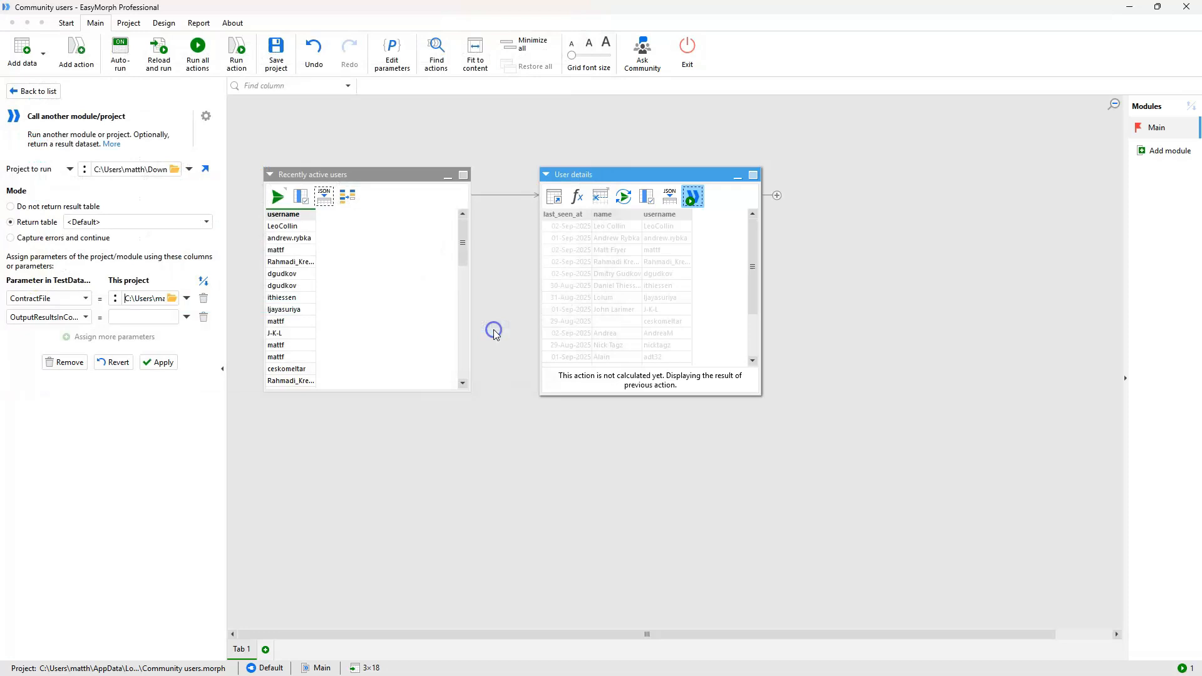
pyautogui.click(205, 319)
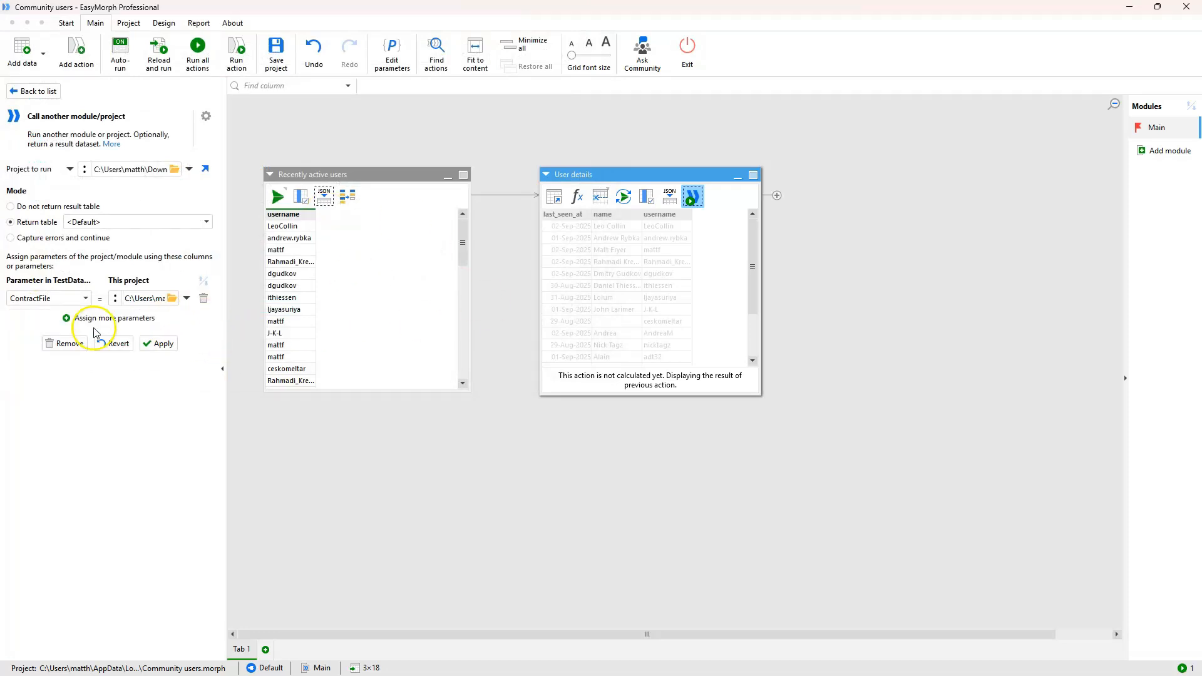
pyautogui.click(161, 346)
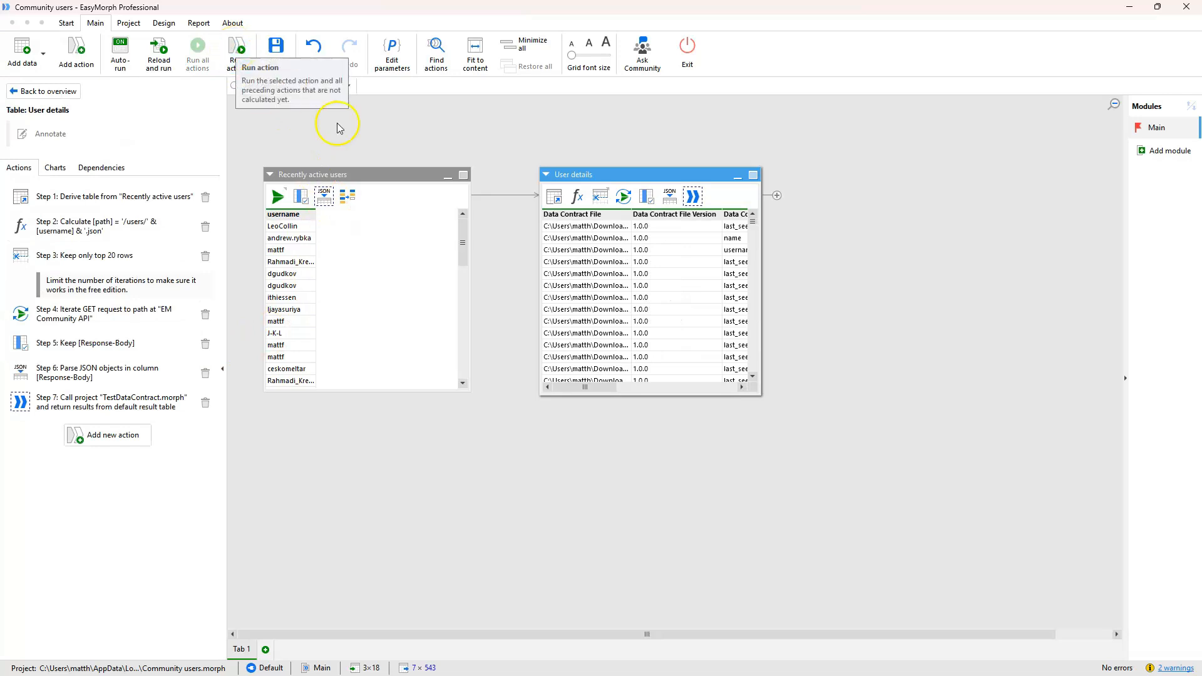
# Widen the User details table to about twice its width and review the check type and result columns.
pyautogui.moveTo(762, 194); pyautogui.dragTo(1044, 223)
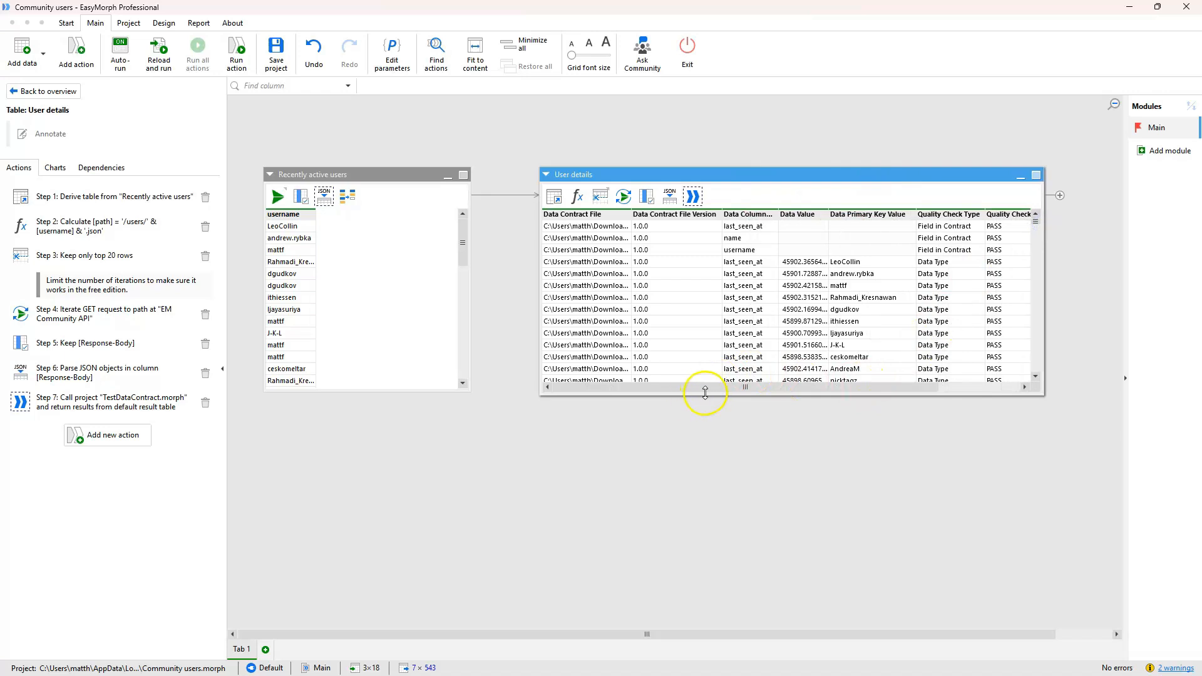
pyautogui.moveTo(726, 393)
pyautogui.mouseDown()
pyautogui.moveTo(760, 394)
pyautogui.moveTo(725, 395)
pyautogui.mouseUp()
pyautogui.moveTo(840, 394); pyautogui.dragTo(922, 394)
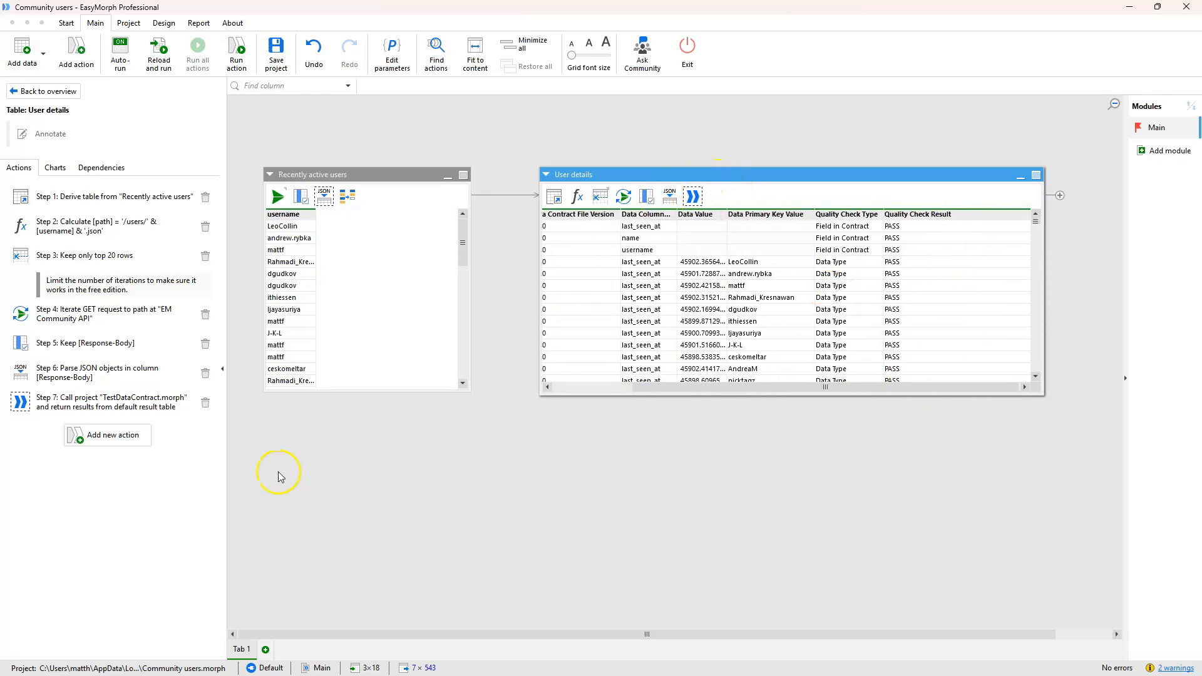
# Add a Filter by type action that keeps only rows with errors in the entire table, run it and review the failing checks.
pyautogui.click(131, 444)
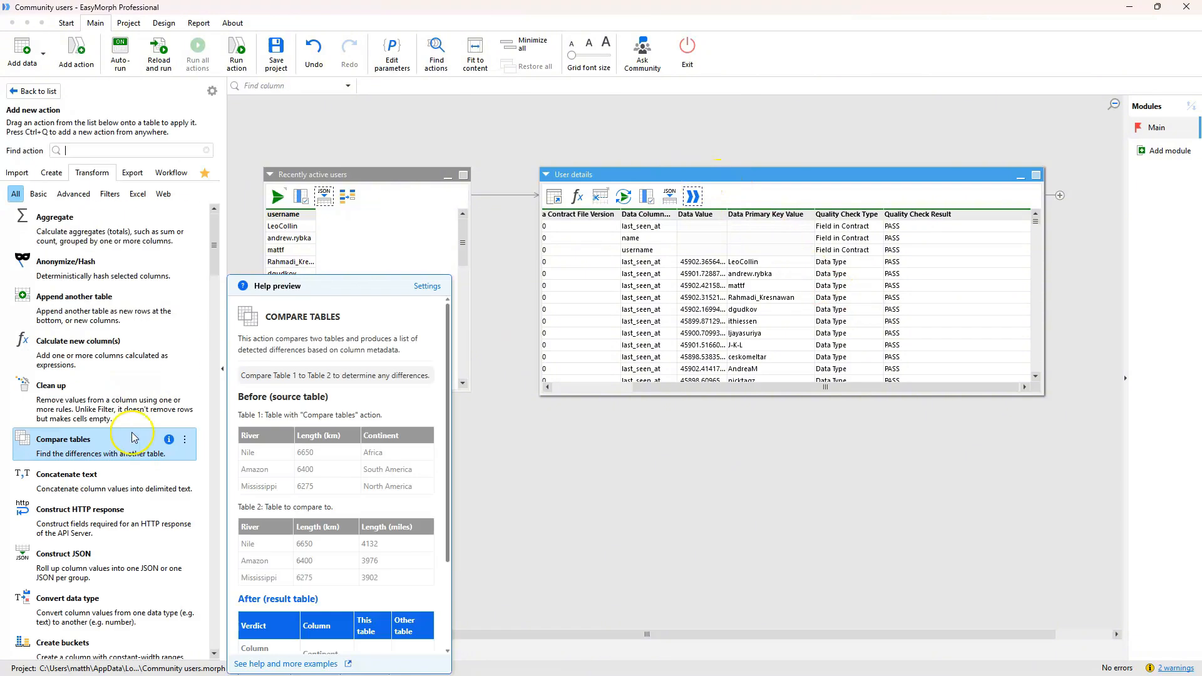
pyautogui.write('filter')
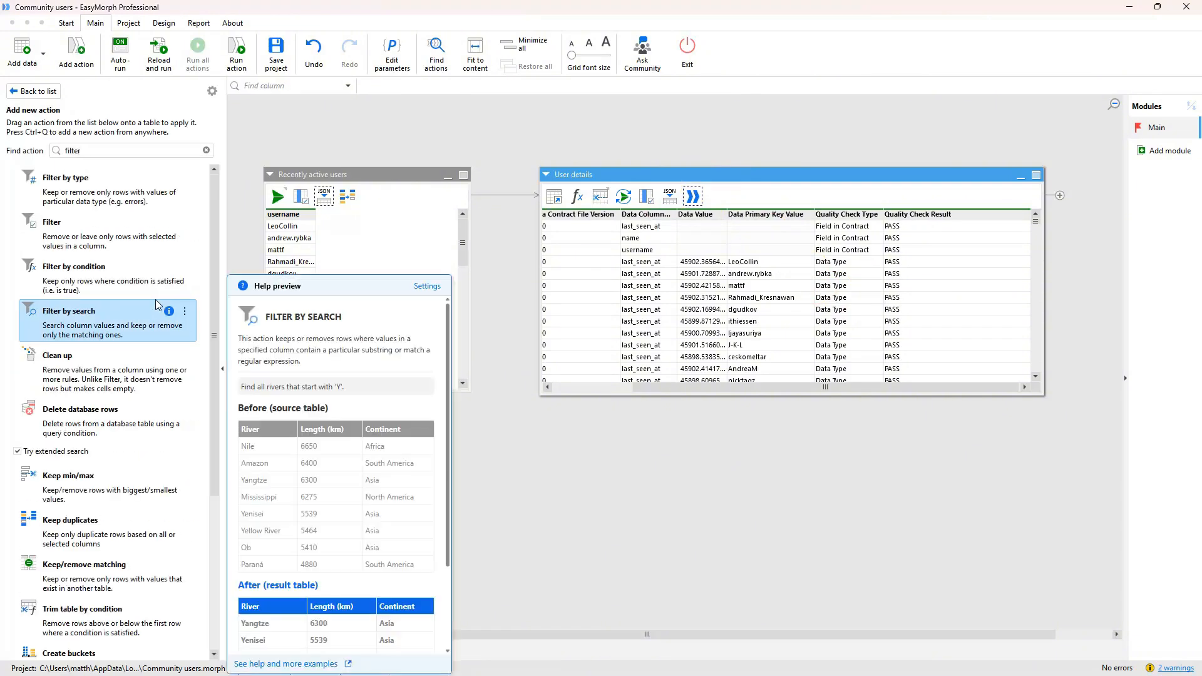
pyautogui.doubleClick(100, 184)
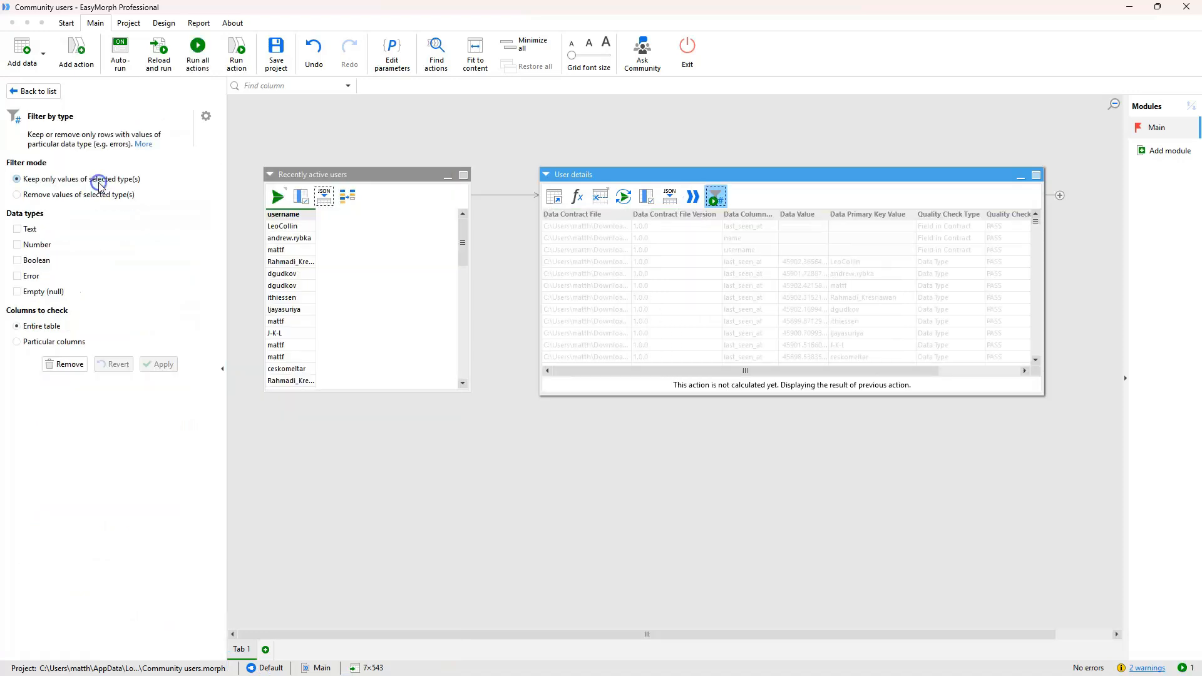
pyautogui.click(17, 276)
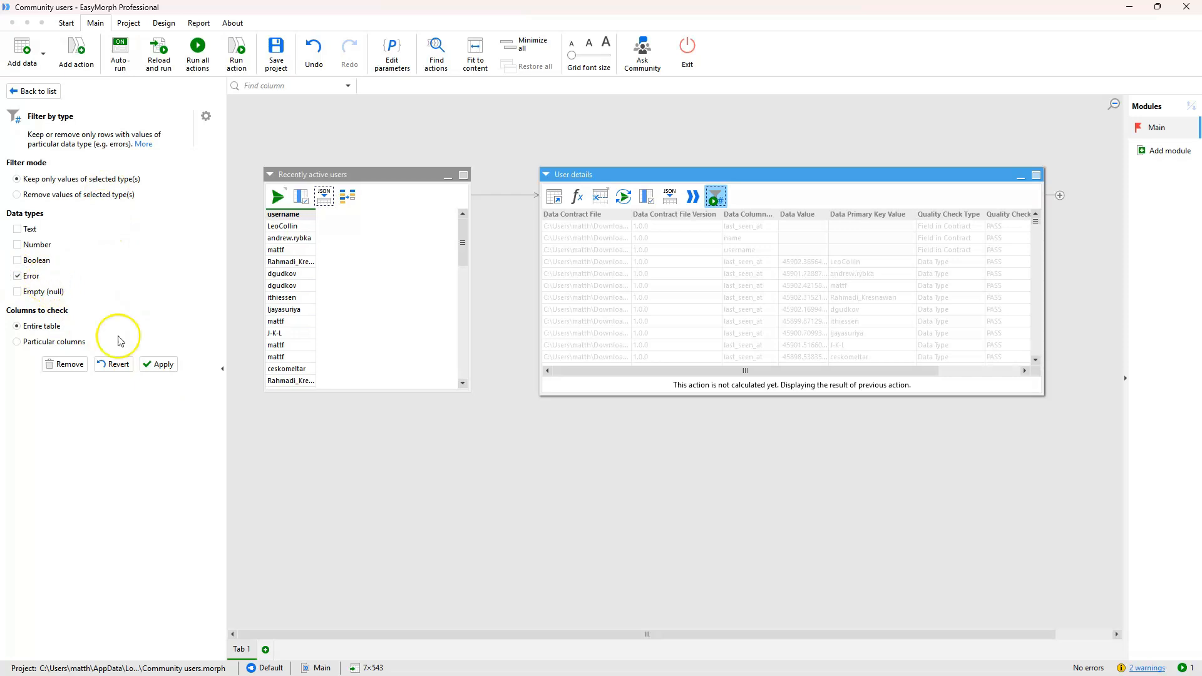
pyautogui.click(161, 365)
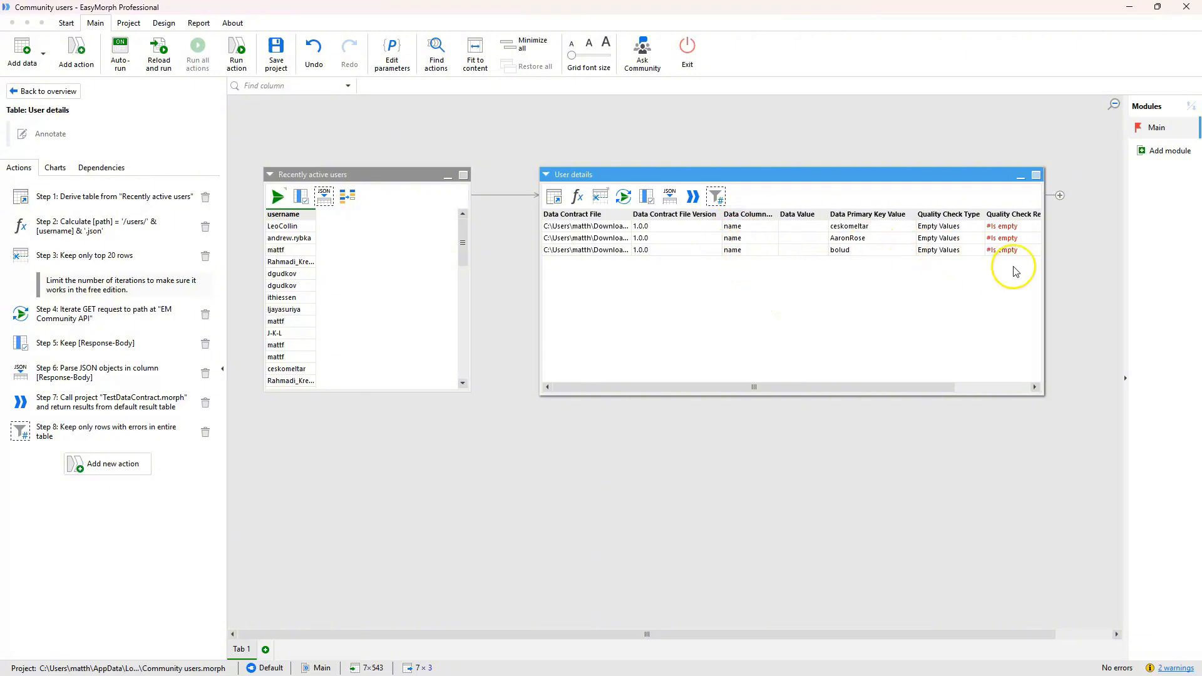
pyautogui.moveTo(946, 387)
pyautogui.mouseDown()
pyautogui.moveTo(1003, 390)
pyautogui.moveTo(965, 391)
pyautogui.mouseUp()
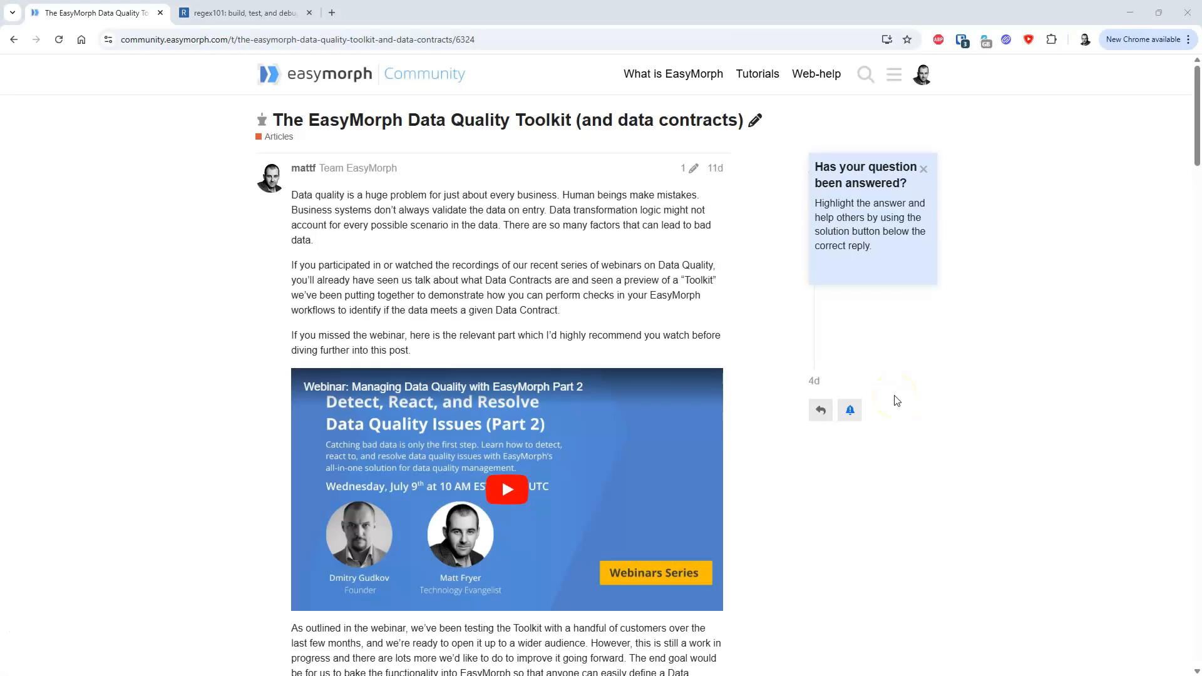